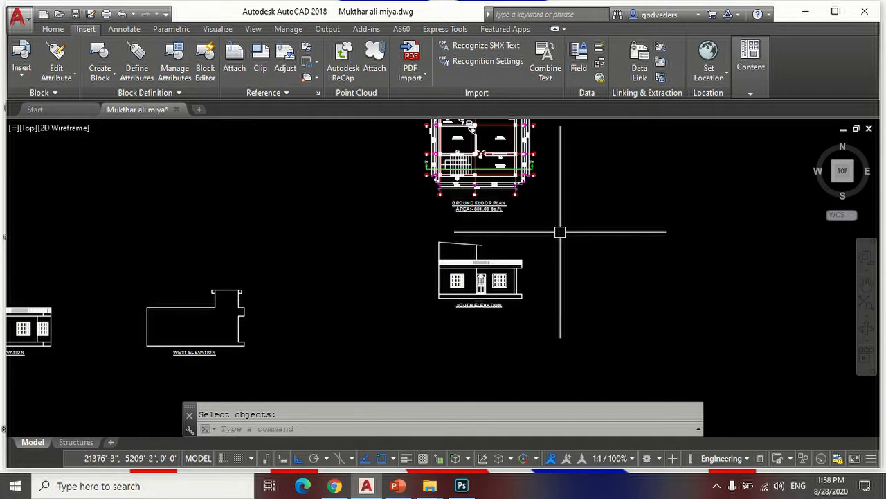
Examine the ground floor plan around the staircase, the varandah and section line Z, and the south elevation below.
scroll(524, 184, up, 2)
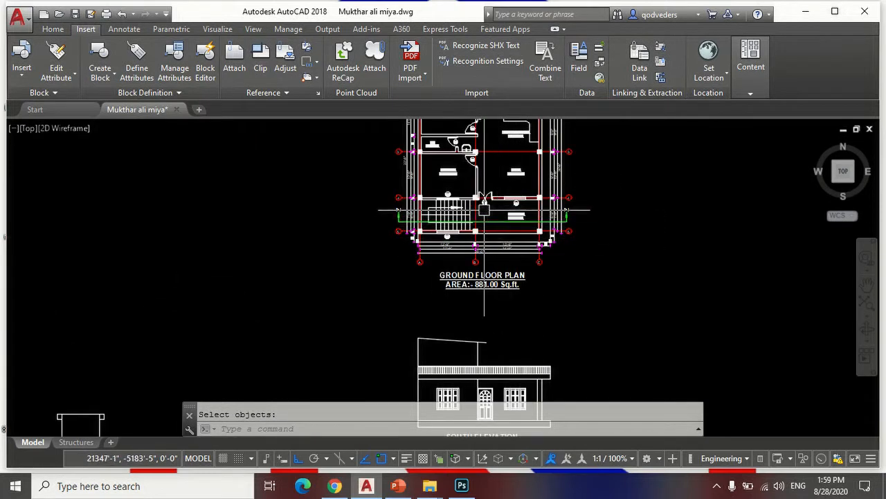
scroll(482, 219, up, 2)
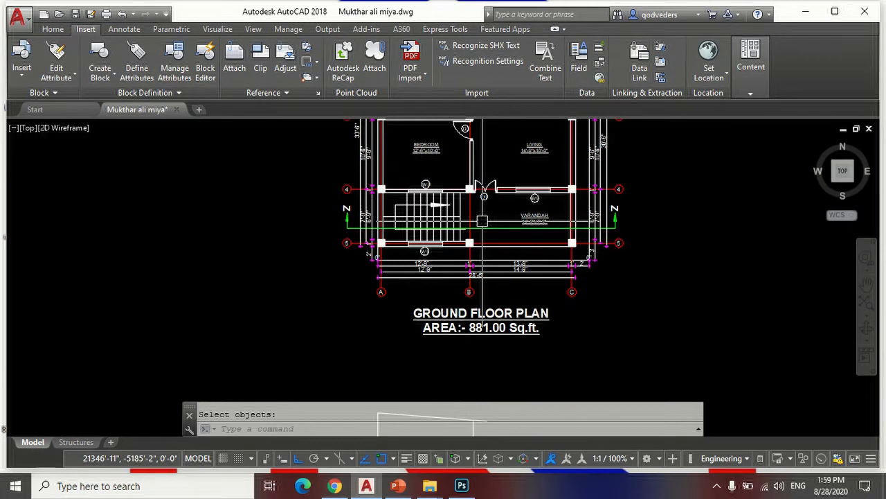
scroll(412, 227, up, 3)
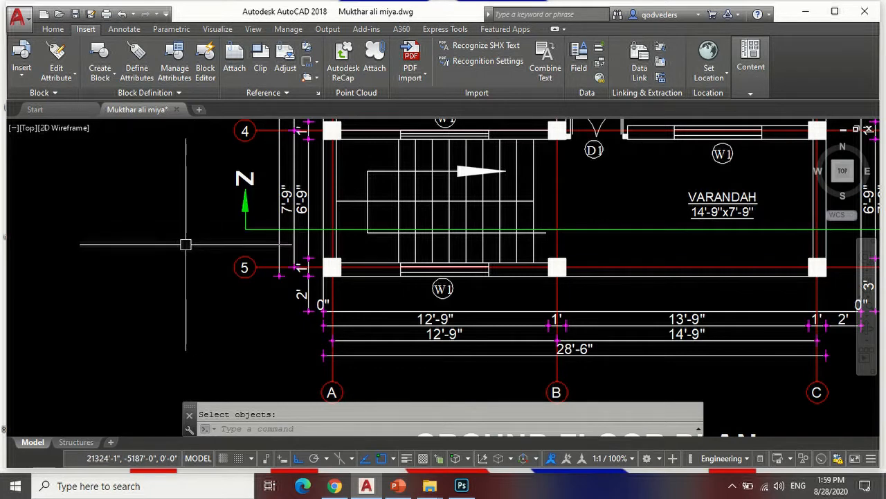
scroll(293, 308, down, 5)
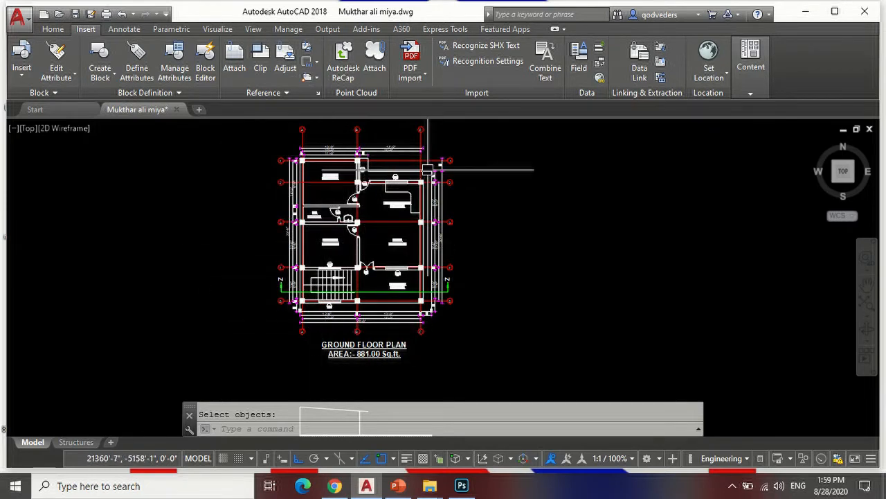
scroll(435, 178, down, 2)
scroll(475, 198, down, 2)
scroll(424, 322, up, 4)
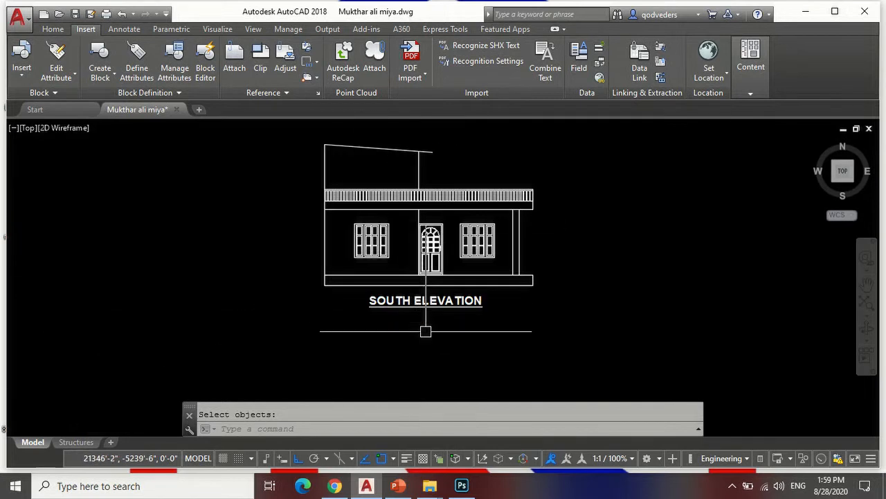
scroll(456, 310, down, 4)
scroll(439, 241, up, 2)
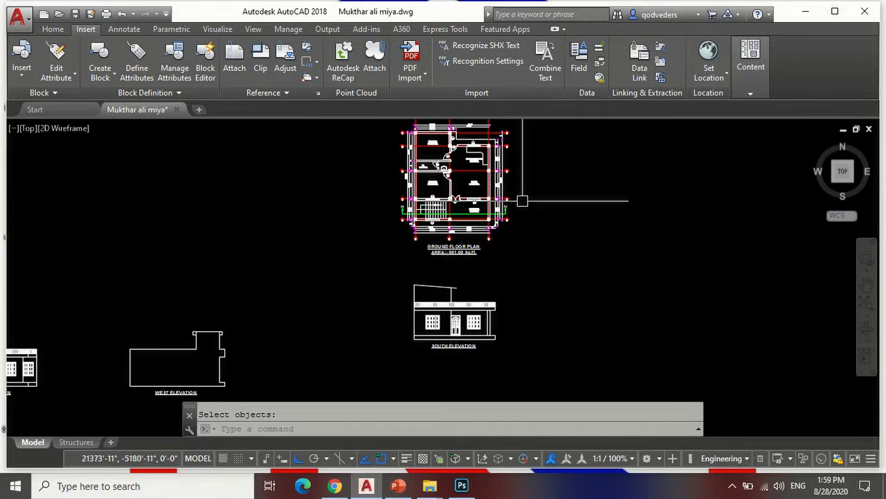
scroll(485, 211, up, 5)
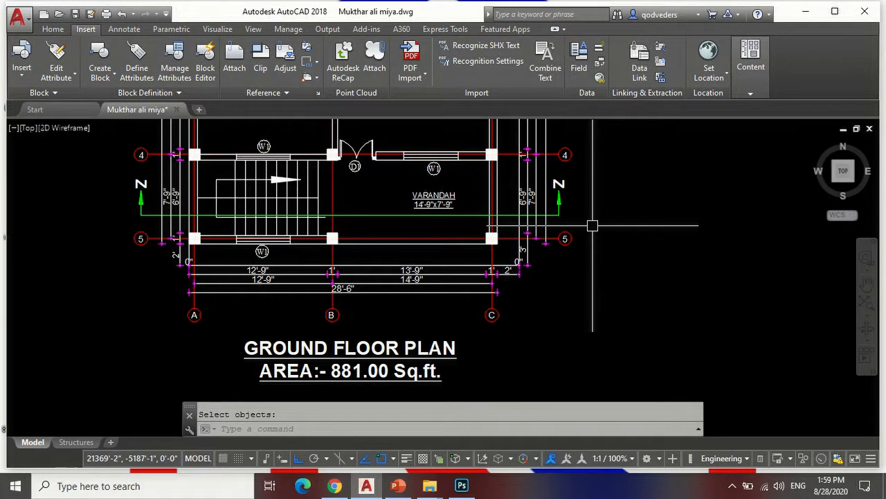
Start vertical construction lines and place the first where section line Z meets the outer wall face at grid C.
text(xl)
key(Return)
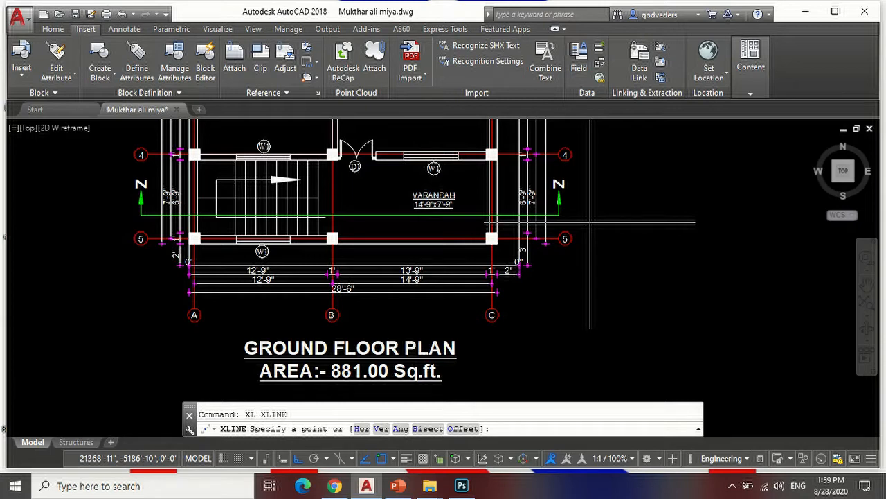
text(v)
key(Return)
scroll(506, 247, up, 6)
click(469, 231)
scroll(565, 294, down, 2)
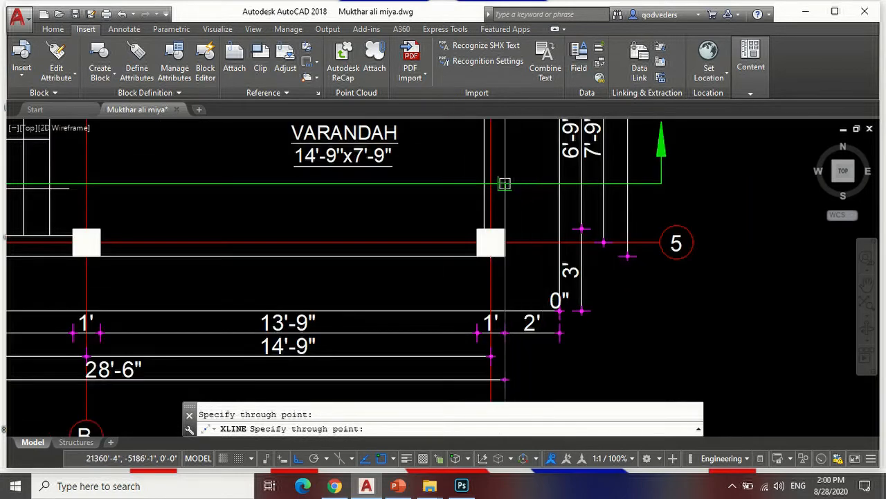
scroll(505, 194, down, 3)
scroll(450, 231, up, 3)
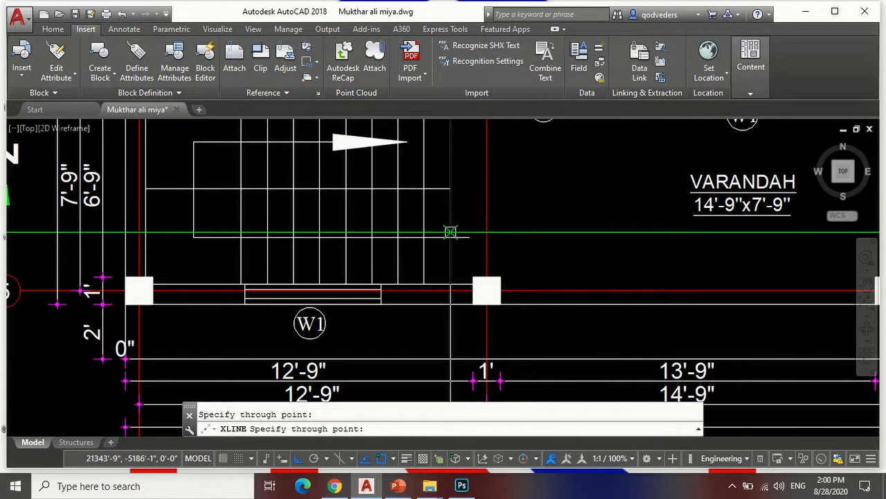
Add vertical construction lines along section line Z at both stair ends, both wall faces at grid A, and the 2' projection beyond grid C.
scroll(450, 231, up, 4)
scroll(623, 232, down, 7)
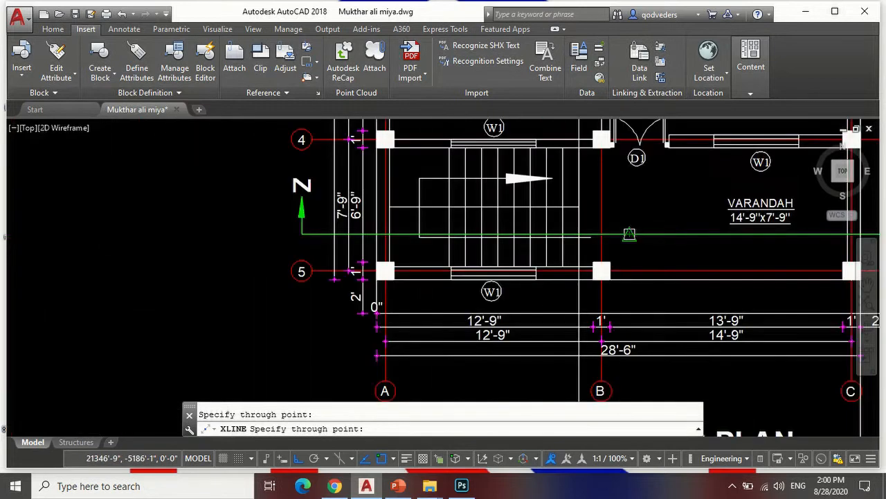
scroll(445, 224, up, 4)
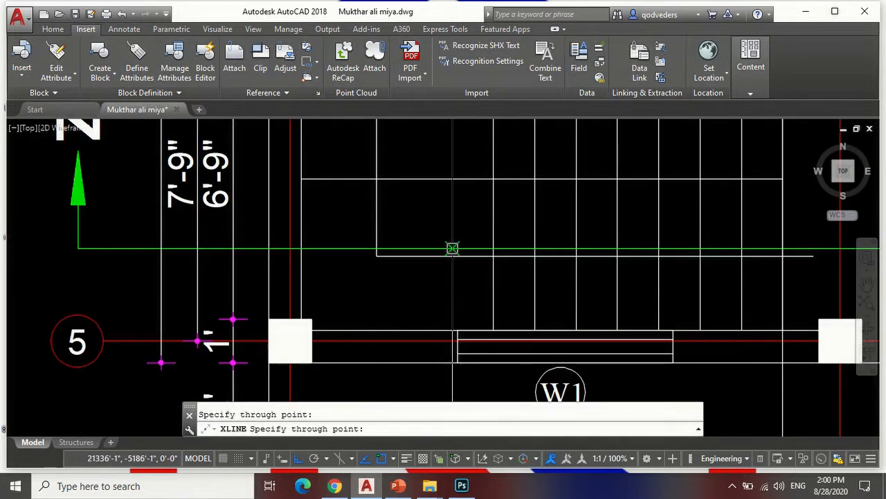
scroll(609, 194, down, 3)
scroll(438, 218, up, 4)
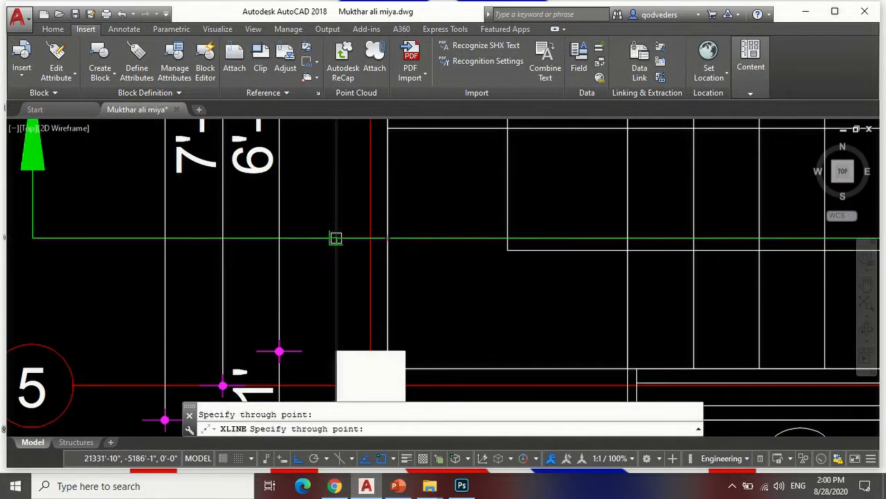
scroll(336, 239, down, 5)
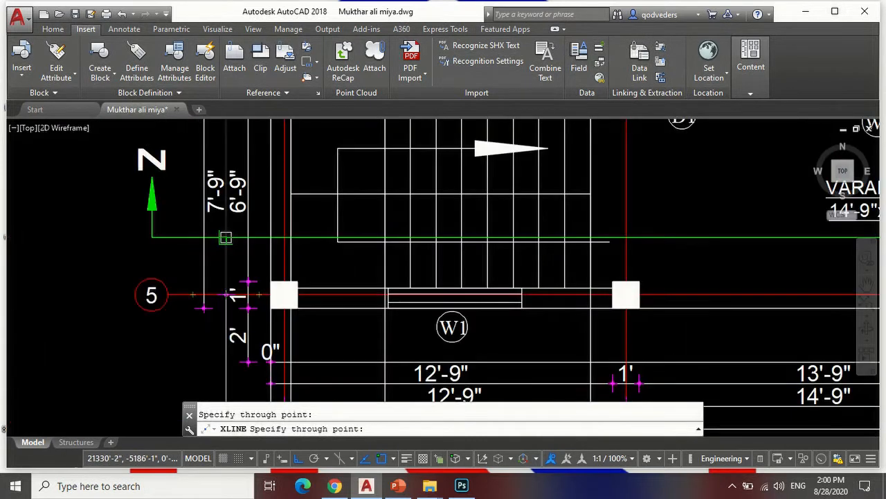
scroll(576, 239, up, 2)
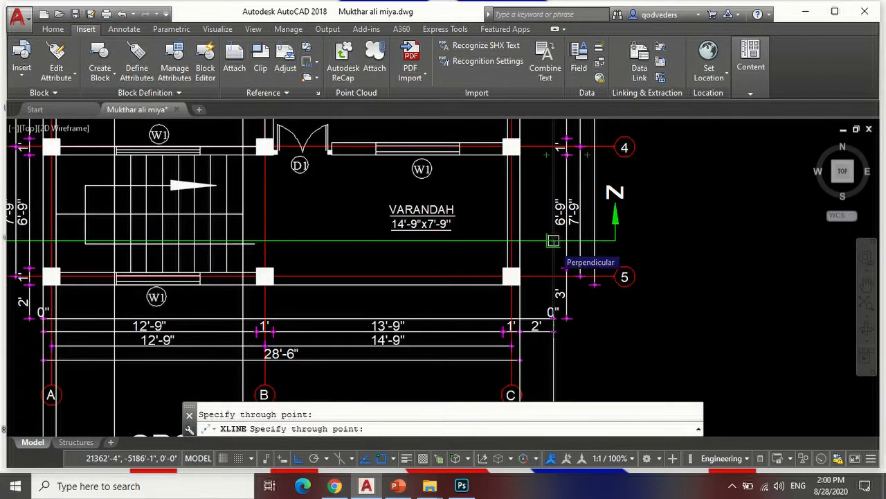
scroll(637, 180, down, 4)
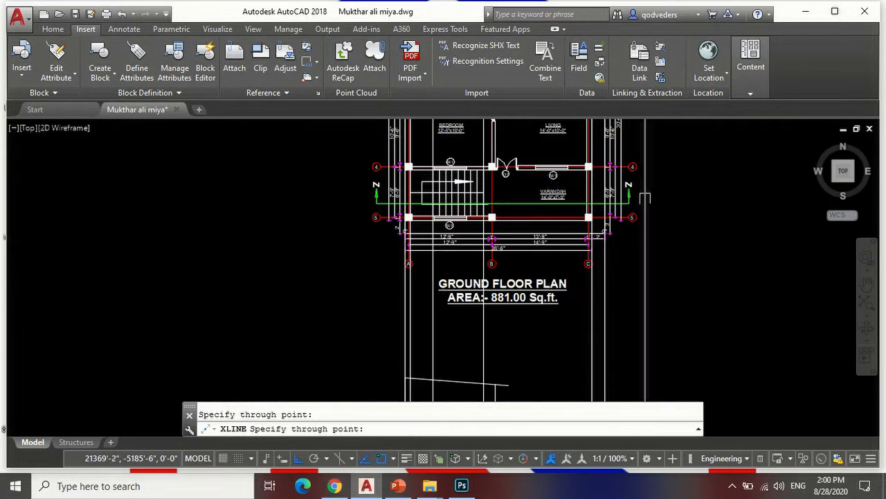
key(Escape)
Trace the construction line at the stair's end from the ground floor plan into the south elevation.
scroll(610, 181, down, 3)
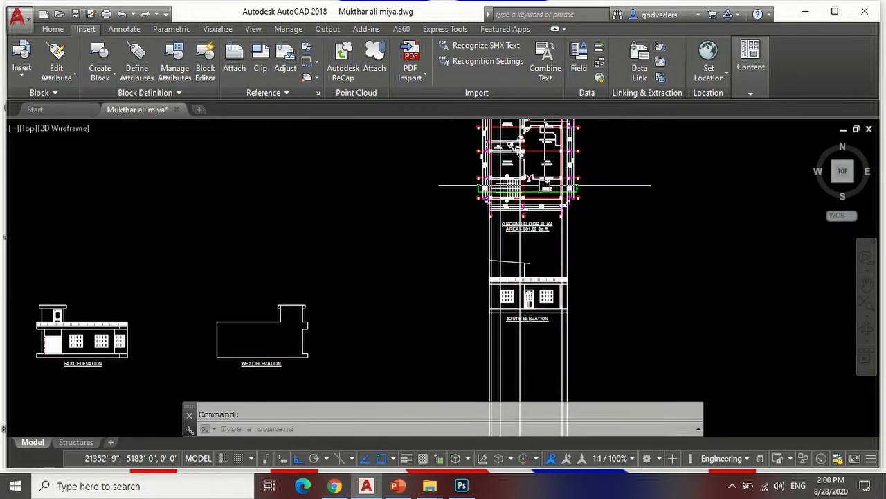
scroll(536, 304, up, 3)
scroll(500, 346, down, 1)
scroll(515, 164, up, 2)
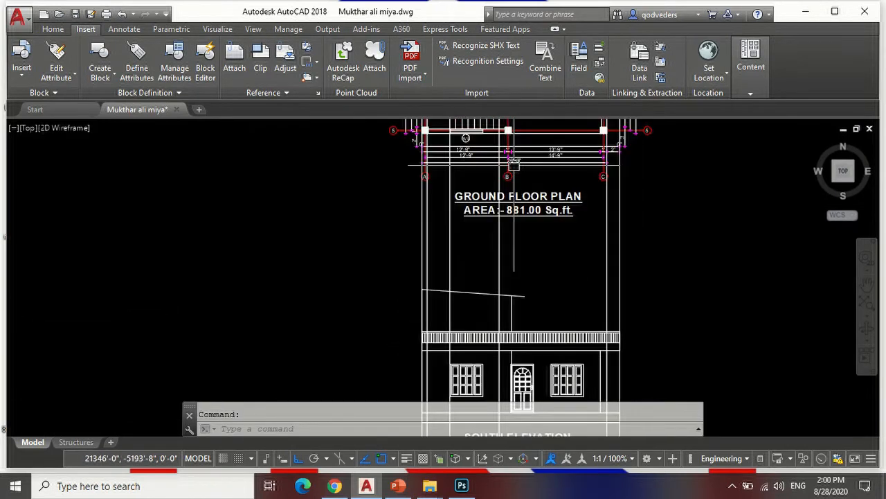
scroll(493, 209, down, 1)
scroll(490, 133, up, 4)
click(489, 191)
scroll(505, 273, down, 4)
scroll(523, 186, up, 3)
scroll(529, 155, down, 5)
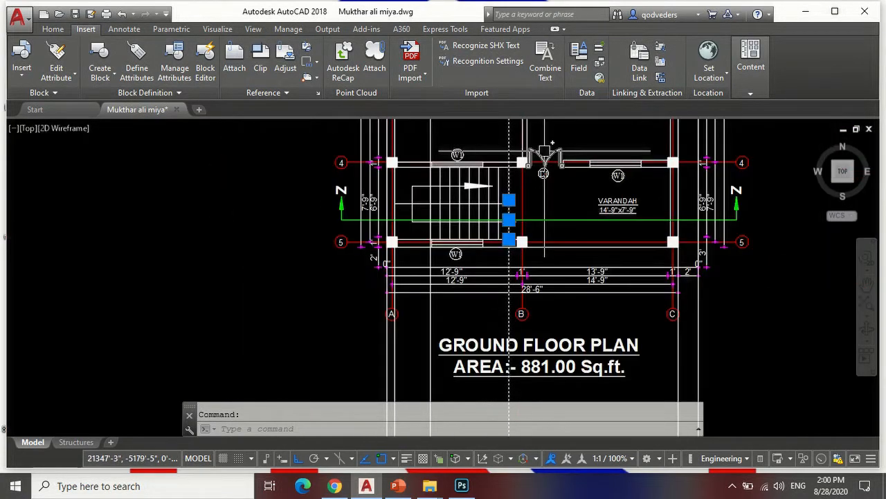
scroll(554, 354, up, 1)
scroll(554, 355, down, 3)
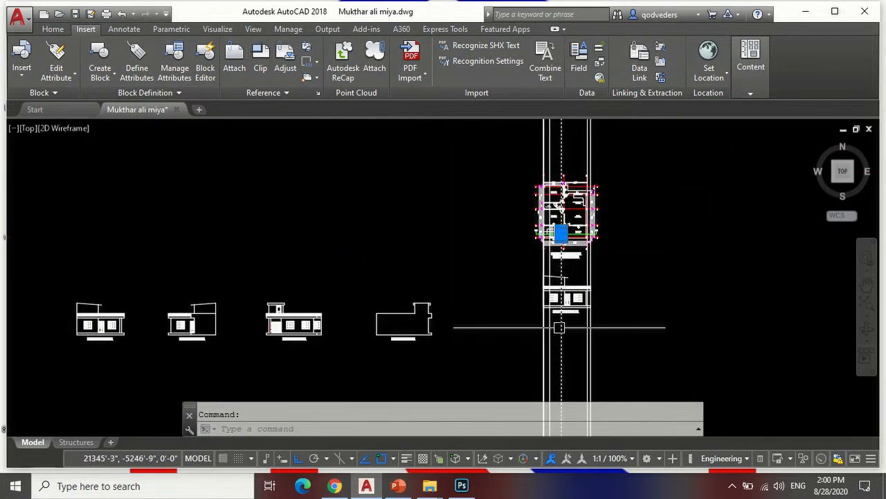
scroll(560, 323, up, 5)
key(Escape)
scroll(543, 299, up, 4)
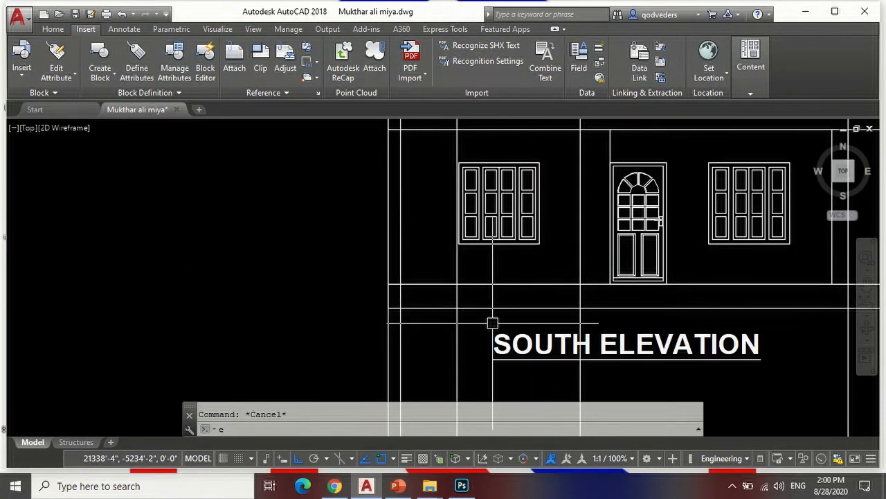
text(e)
key(Escape)
scroll(503, 324, down, 8)
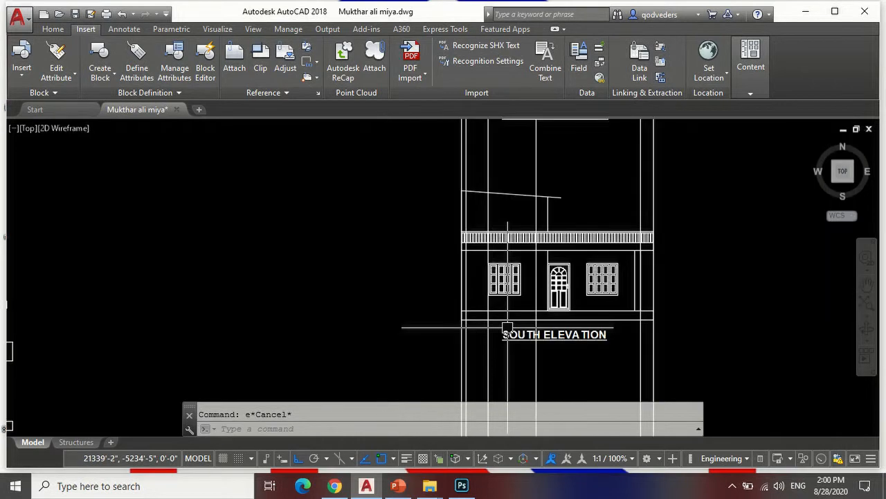
Count the stair risers in the ground floor plan by selecting the tread lines and the construction lines at both stair ends.
scroll(511, 193, up, 8)
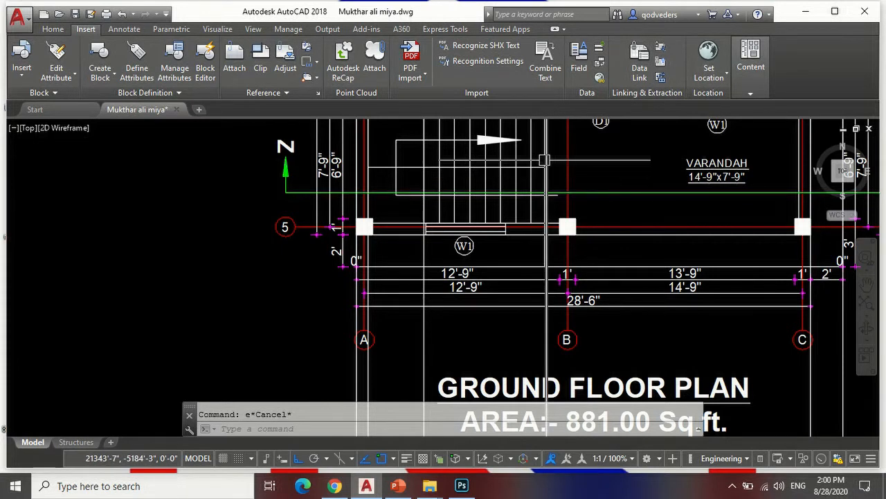
scroll(548, 145, up, 3)
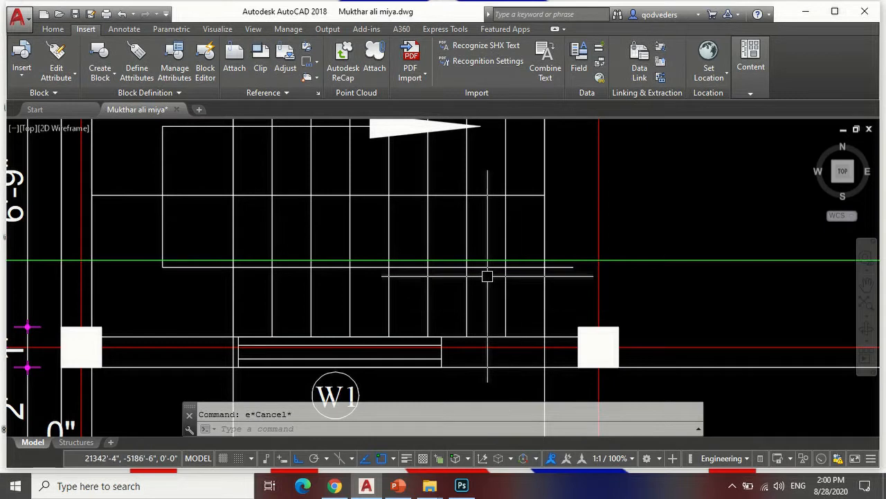
scroll(450, 277, down, 3)
scroll(338, 217, up, 3)
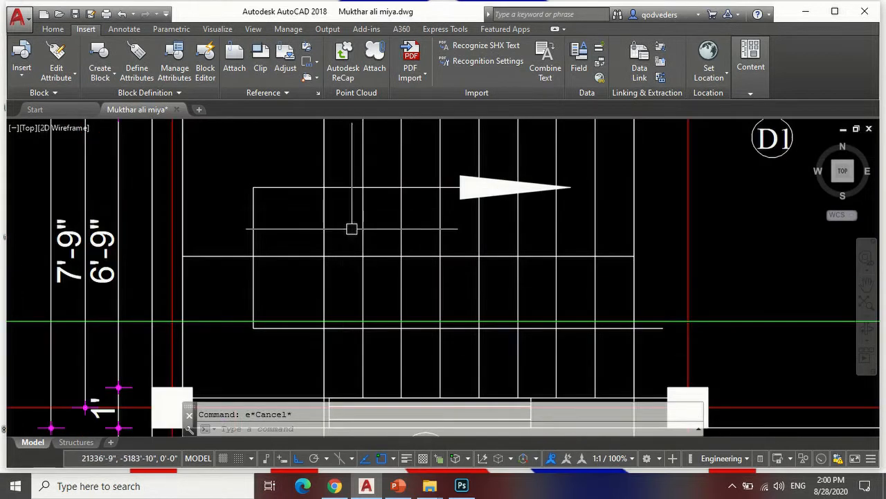
scroll(352, 229, down, 2)
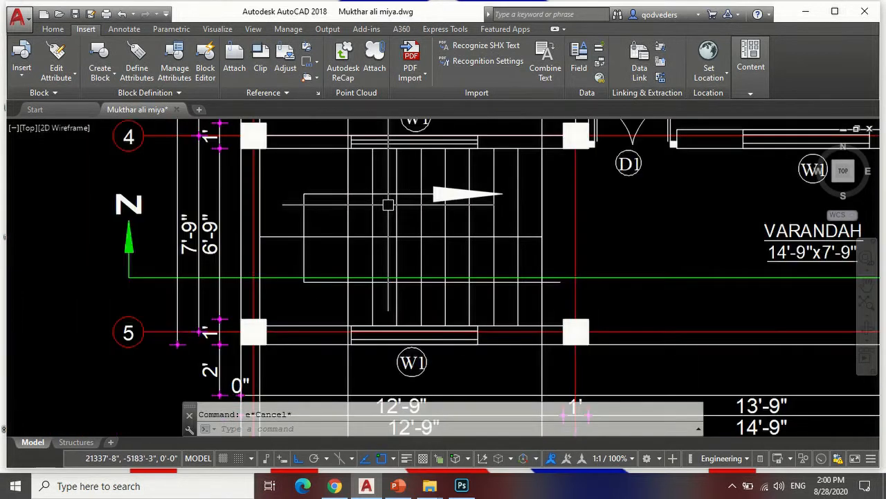
click(348, 225)
click(372, 222)
click(397, 222)
click(427, 219)
click(418, 220)
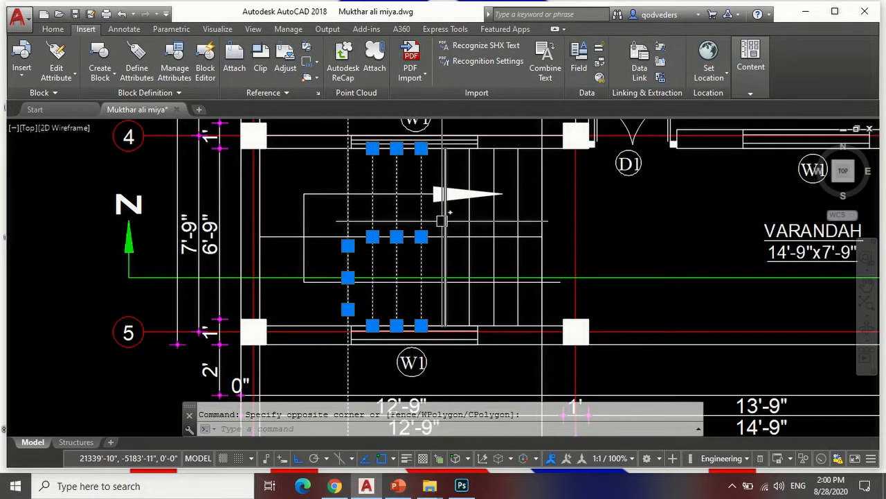
click(444, 221)
click(470, 223)
click(491, 221)
click(520, 217)
click(542, 236)
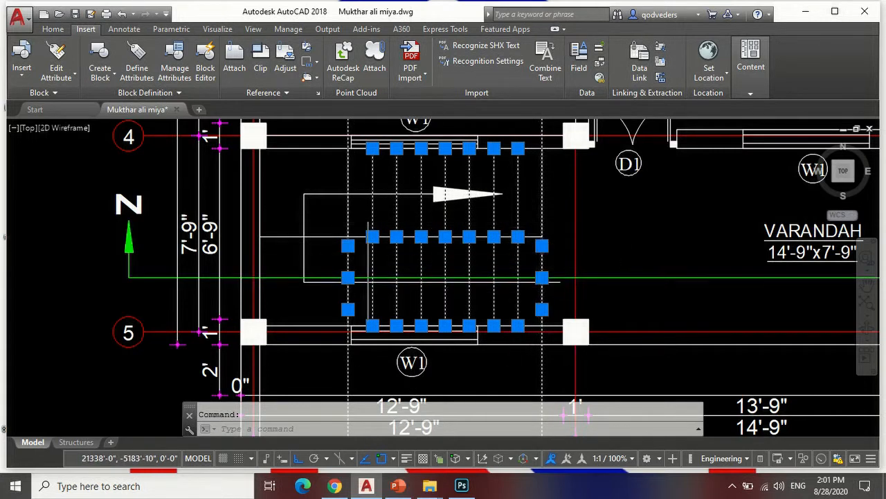
Follow the two stair construction lines down to the south elevation and clear the selection.
scroll(350, 206, down, 3)
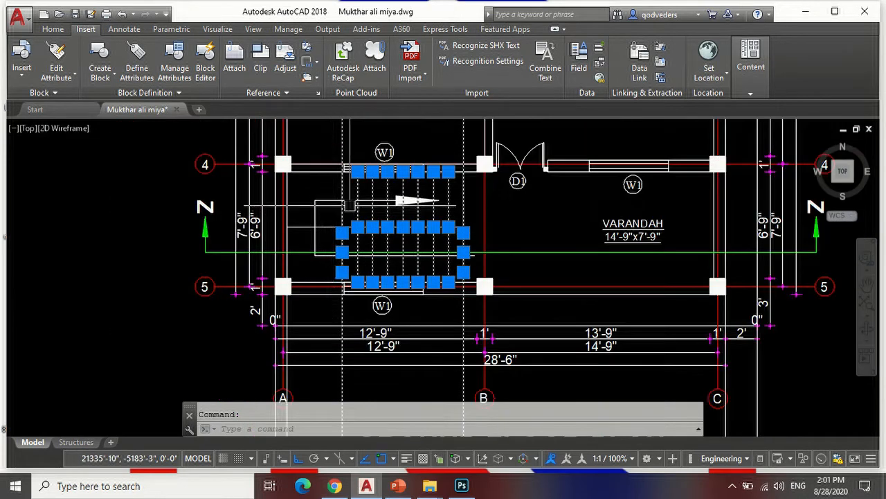
scroll(350, 206, down, 3)
scroll(496, 253, down, 2)
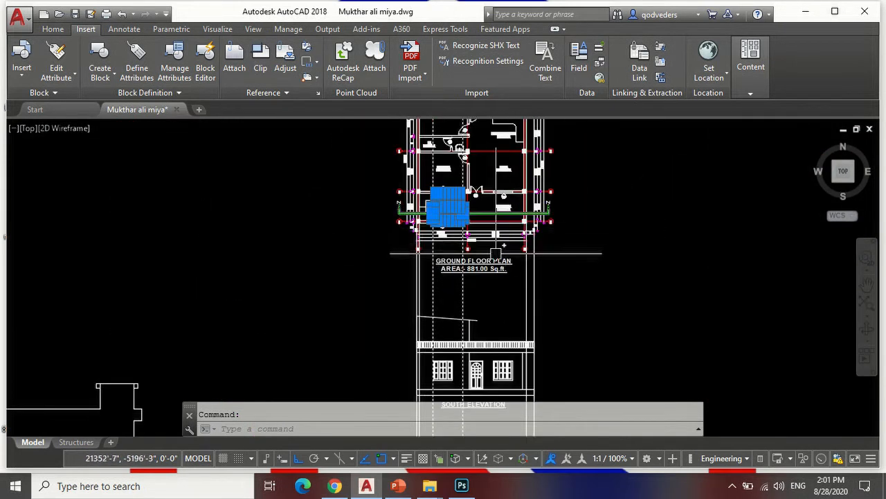
scroll(495, 254, down, 3)
scroll(461, 301, up, 5)
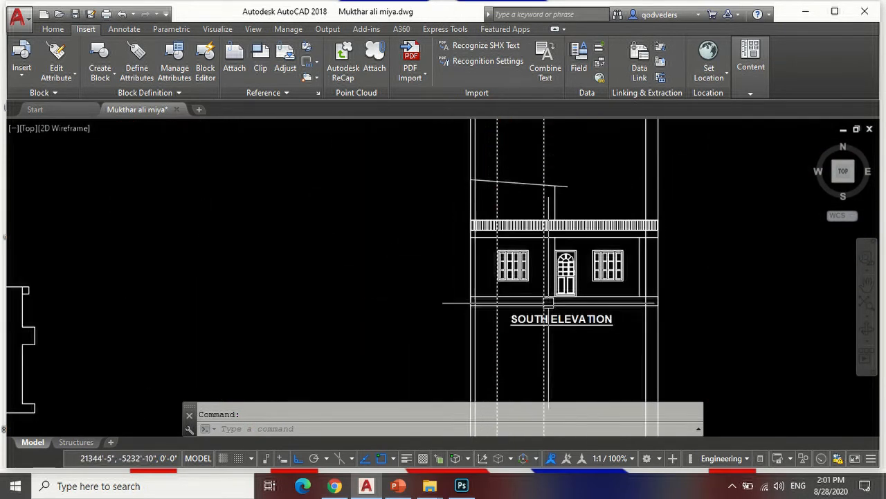
scroll(509, 289, up, 2)
key(Escape)
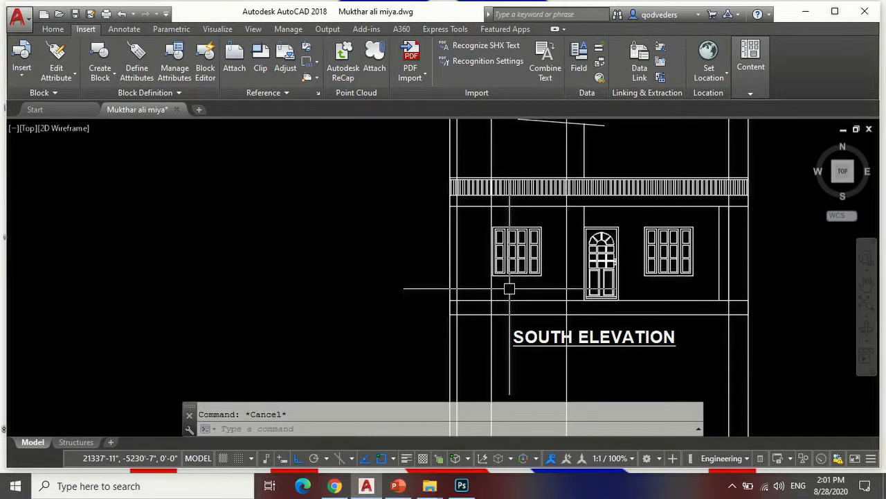
Draw a 10' vertical line upward from where the stair-end construction line meets the floor line in the south elevation.
text(d)
key(BackSpace)
text(l)
key(Return)
scroll(582, 289, up, 5)
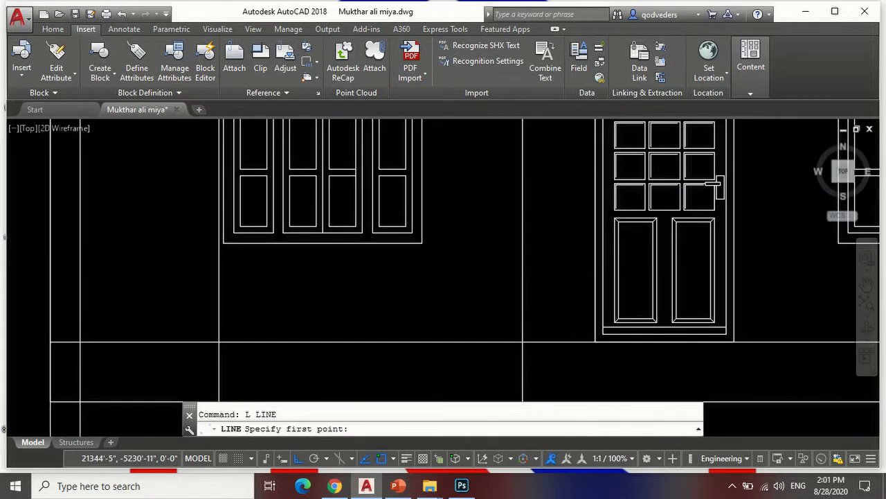
click(523, 342)
scroll(523, 342, down, 4)
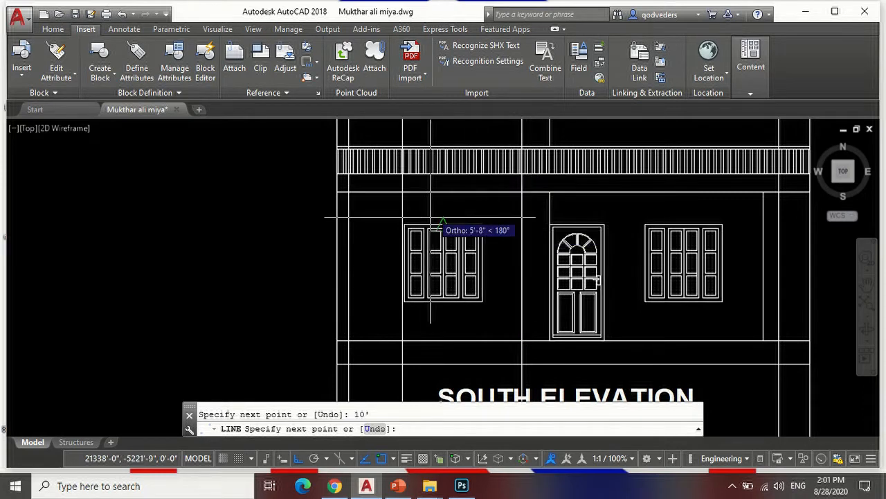
key(Return)
Erase the stair-end construction line running through the south elevation, keeping the 10' vertical line.
scroll(514, 208, up, 1)
click(515, 207)
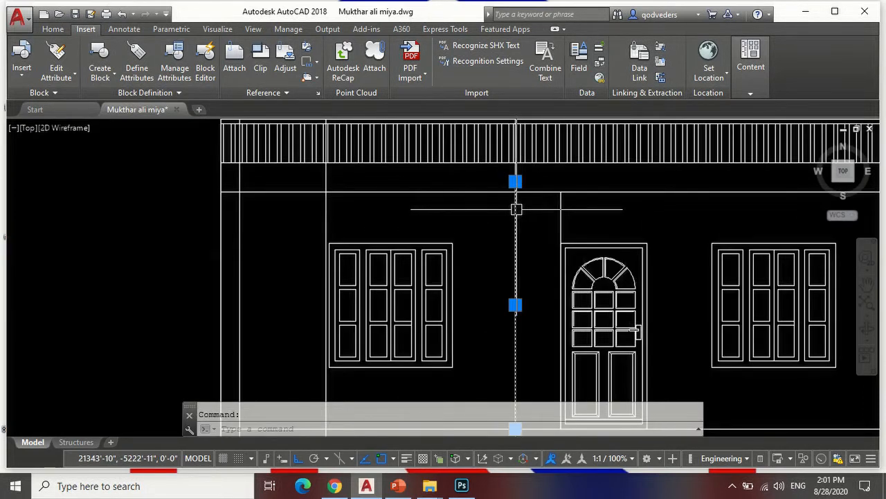
scroll(524, 309, down, 3)
scroll(523, 199, up, 2)
key(Escape)
text(e)
key(Return)
click(529, 198)
click(494, 180)
key(Return)
scroll(540, 191, down, 2)
scroll(526, 260, up, 2)
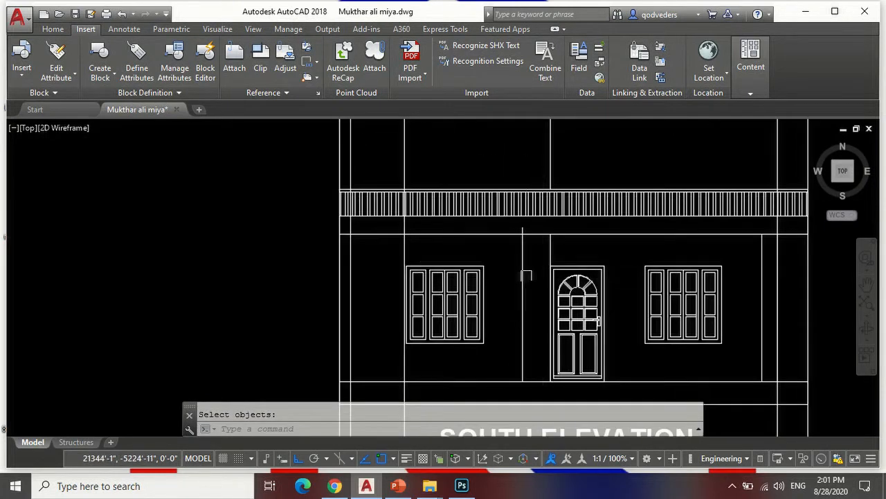
Divide the 10' vertical line beside the door in the south elevation into 18 segments.
click(522, 276)
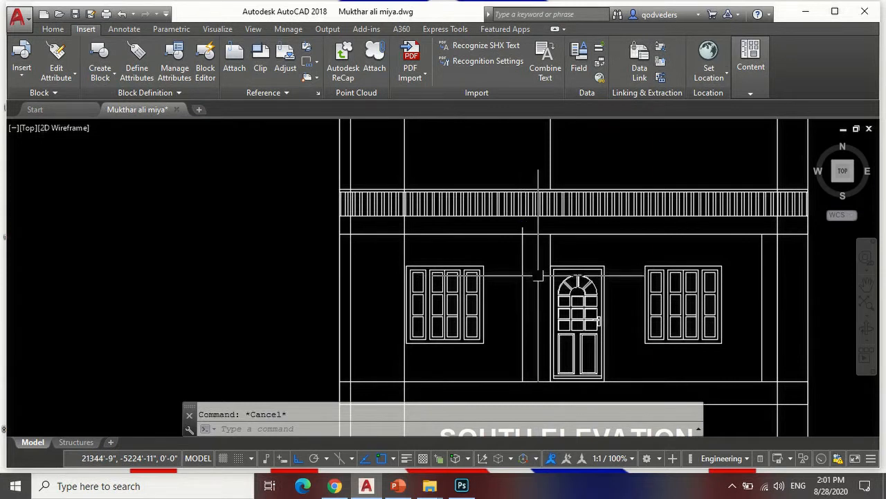
key(Escape)
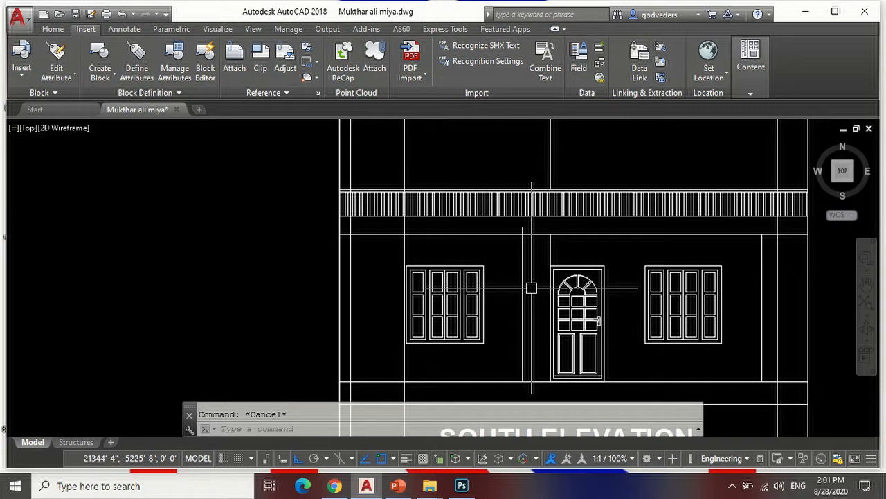
text(di)
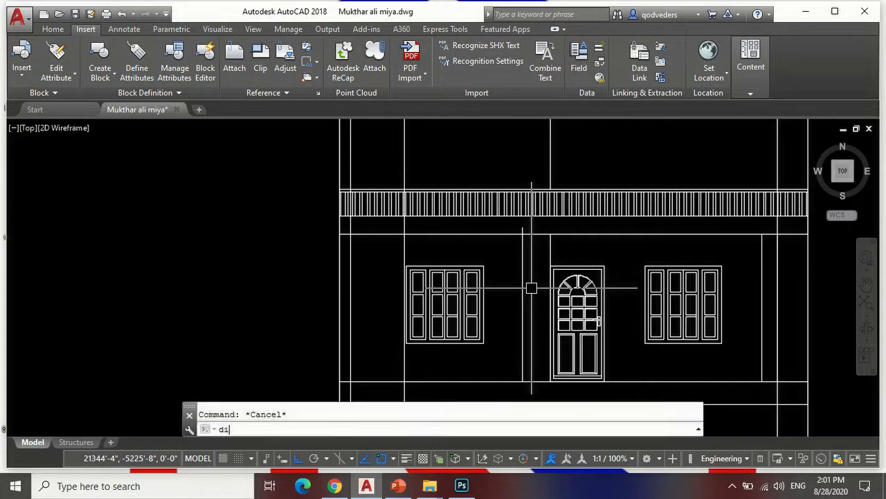
text(v)
key(Return)
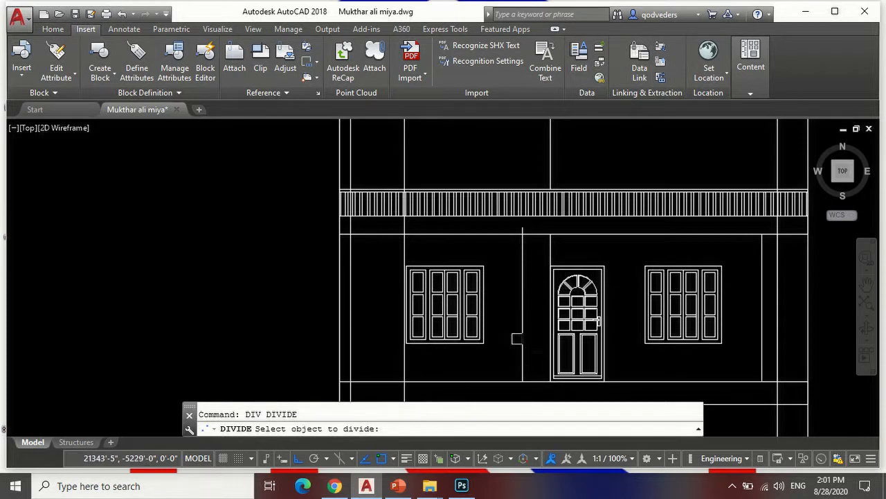
click(519, 335)
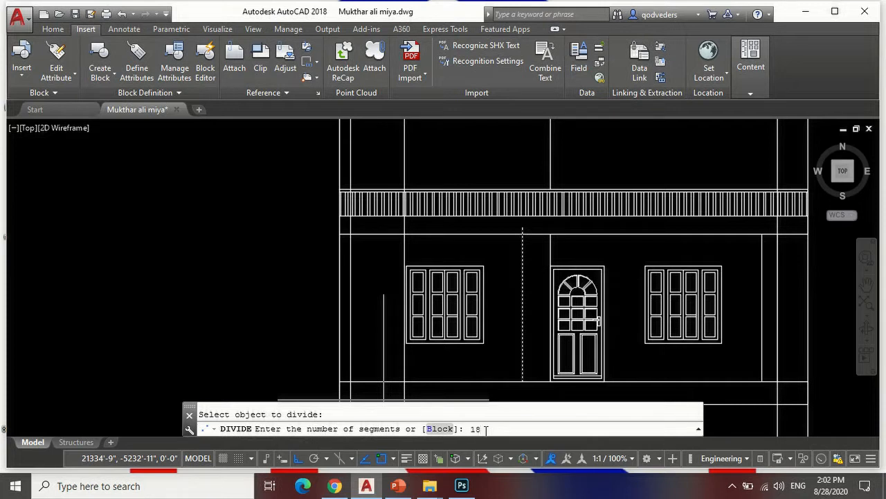
key(Return)
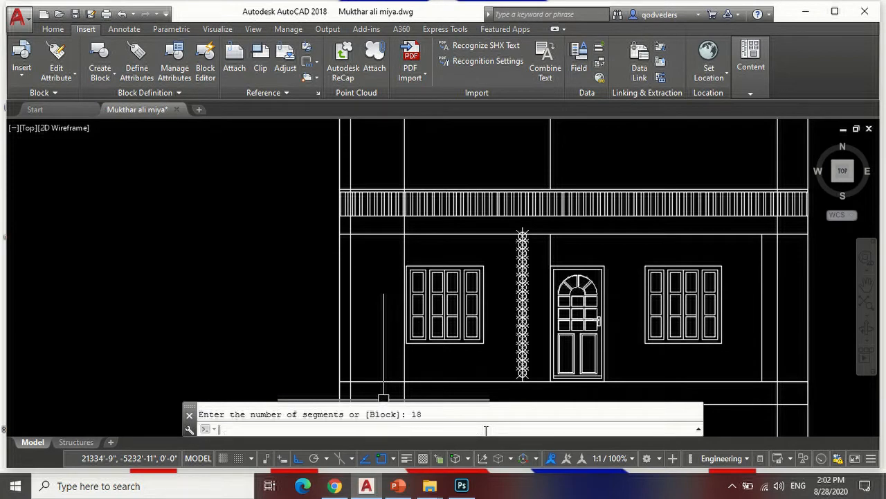
scroll(523, 380, up, 8)
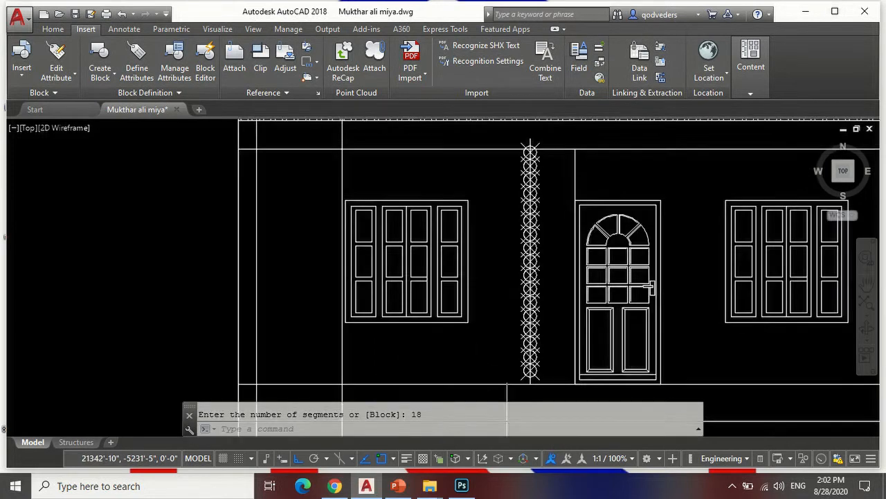
Draw vertical construction lines through the last two tread lines of the ground floor plan's stair, down into the south elevation.
scroll(461, 359, down, 10)
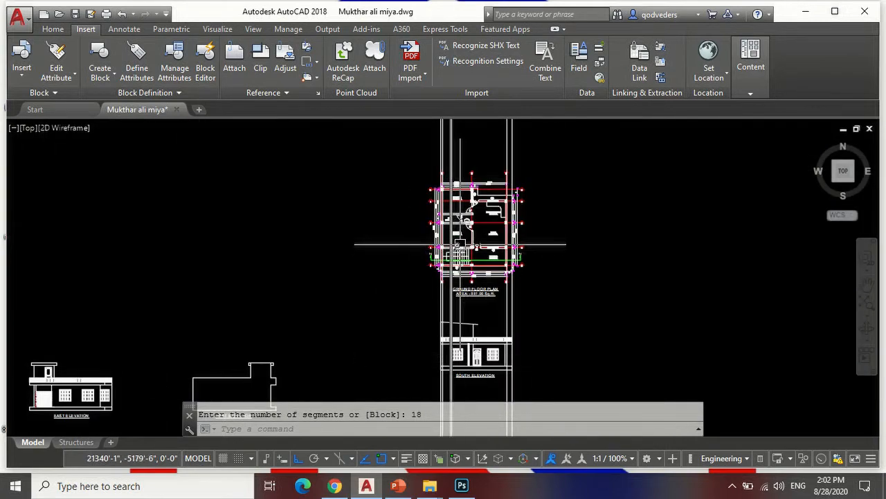
scroll(471, 273, up, 6)
scroll(500, 294, down, 8)
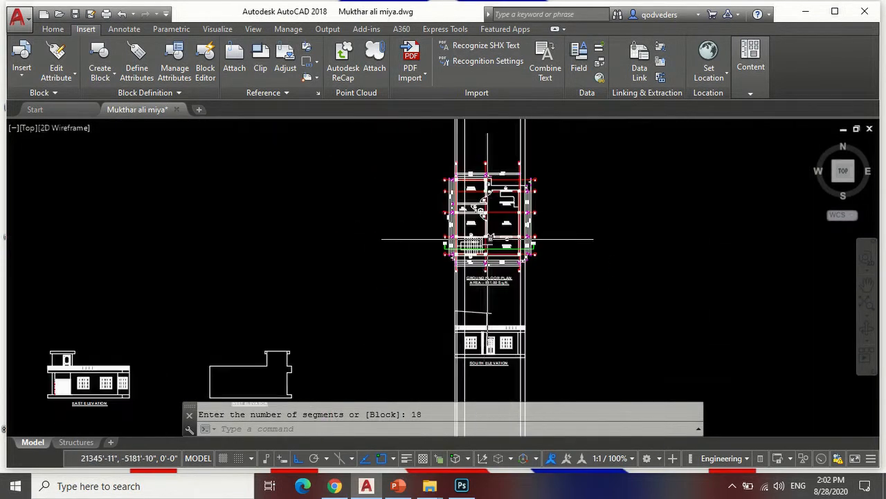
scroll(520, 225, up, 5)
text(xl)
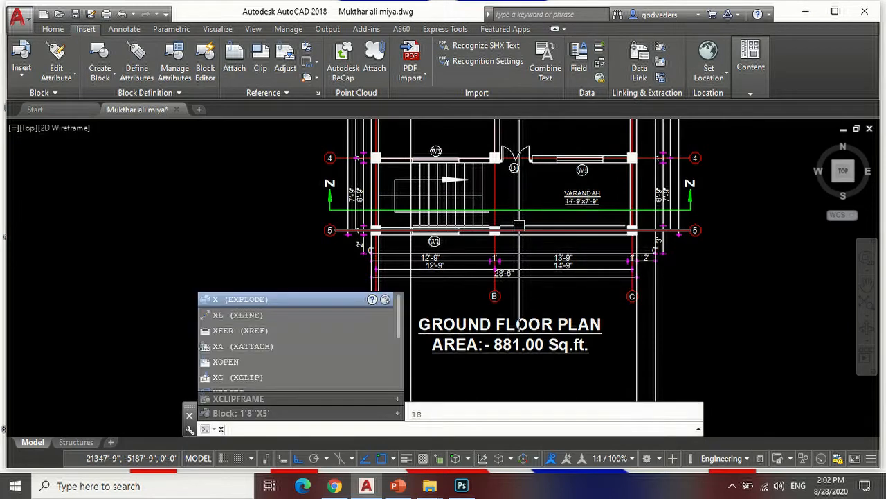
key(Return)
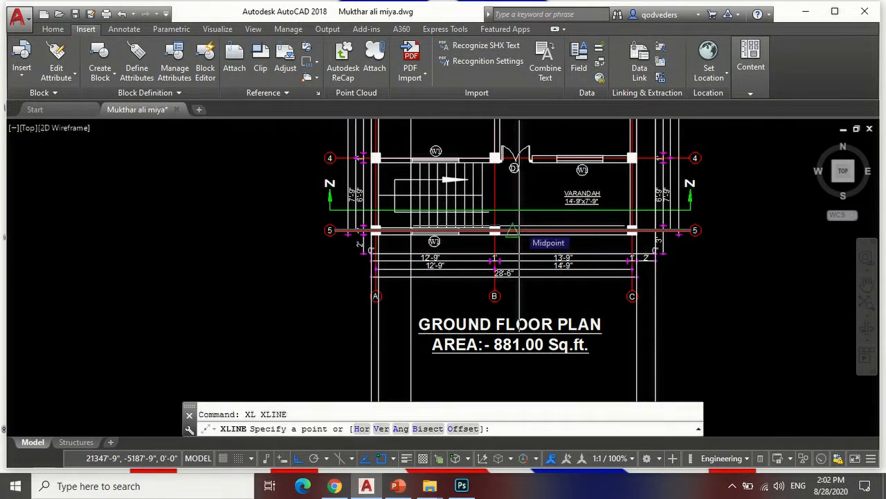
text(v)
key(Return)
scroll(471, 230, up, 4)
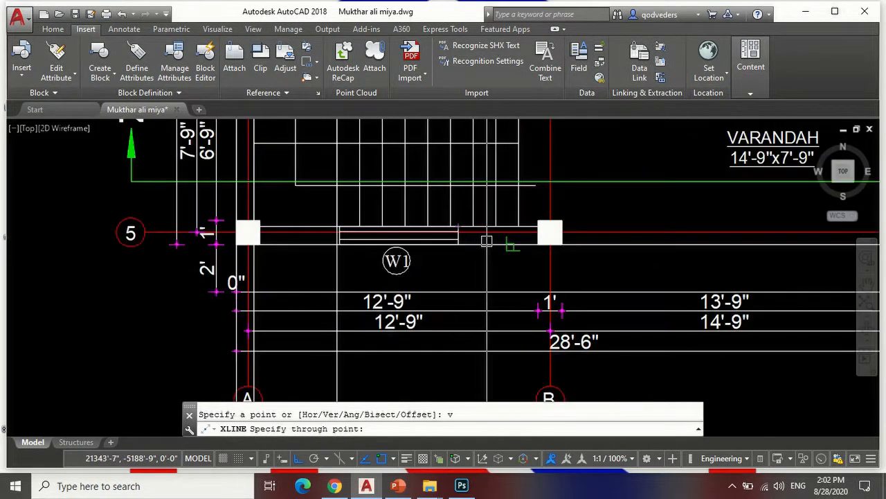
scroll(503, 227, up, 2)
click(499, 218)
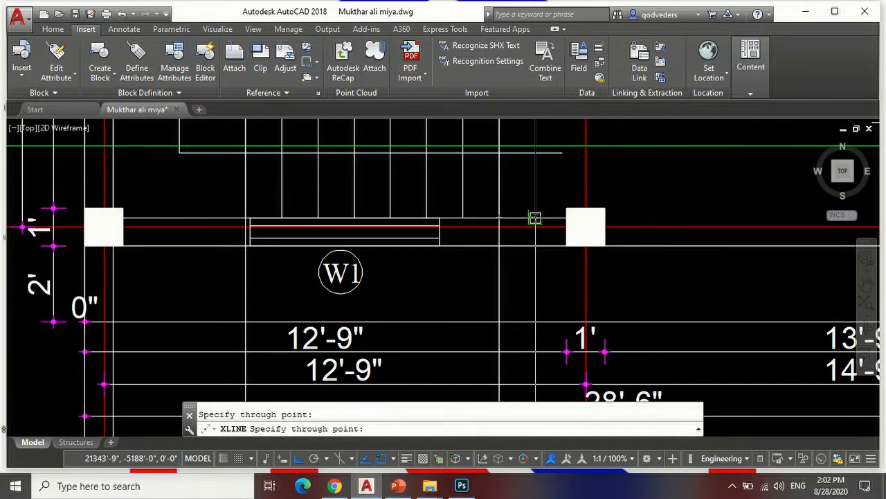
scroll(523, 277, down, 6)
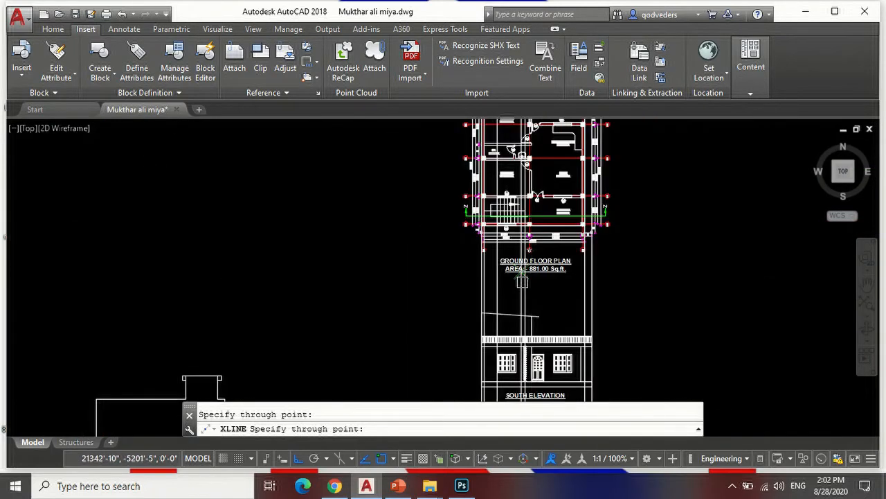
scroll(542, 317, down, 2)
scroll(527, 378, up, 6)
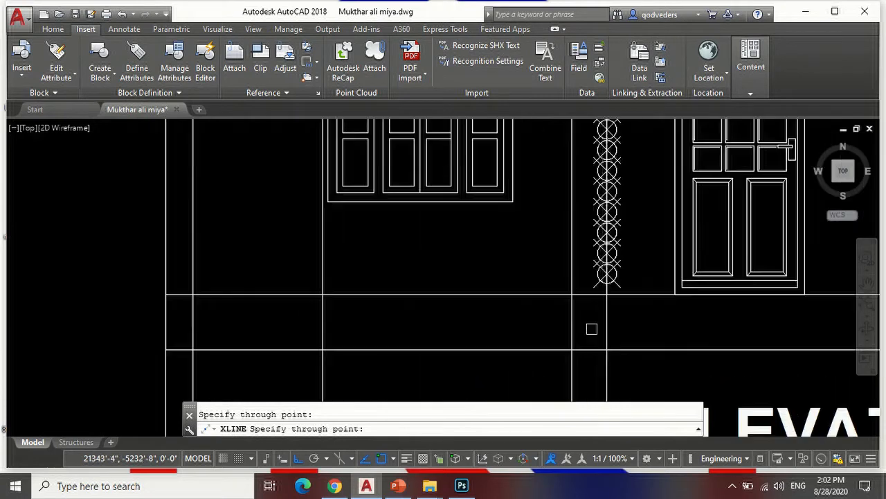
scroll(590, 301, up, 4)
key(Return)
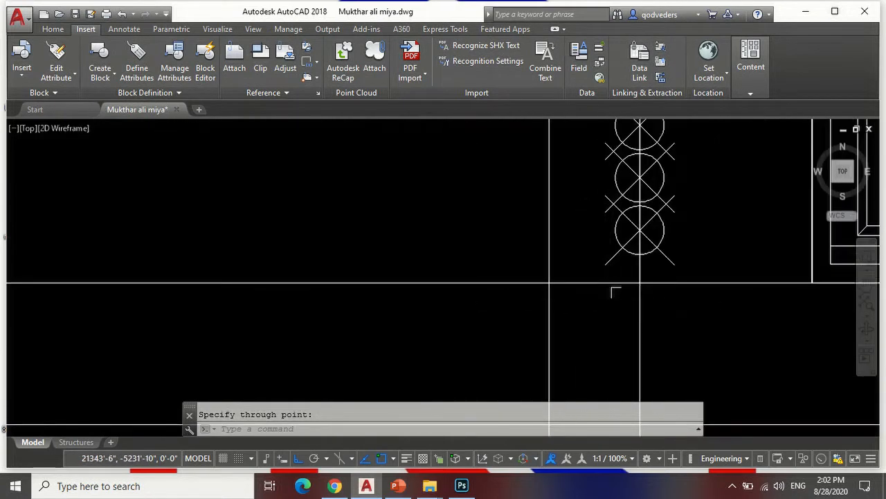
Draw a polyline for the first riser and tread, from the floor line up to the lowest division point and across to the neighbouring construction line.
text(PL)
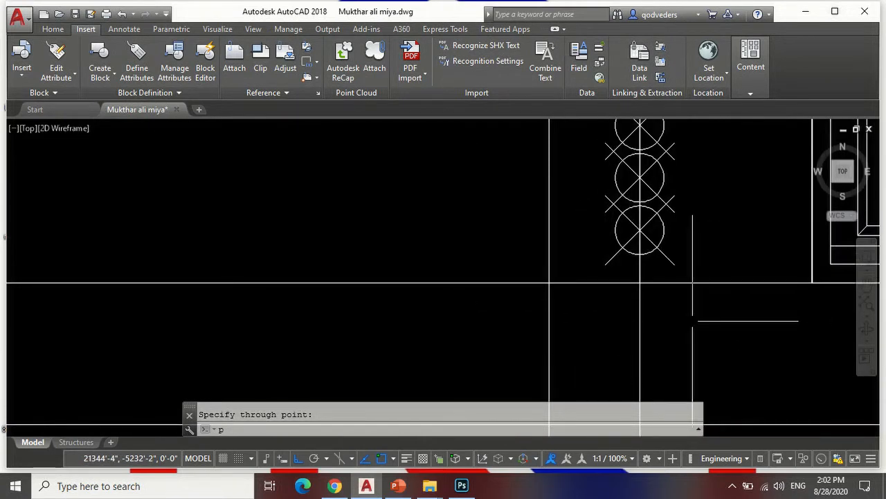
key(Return)
scroll(647, 291, up, 2)
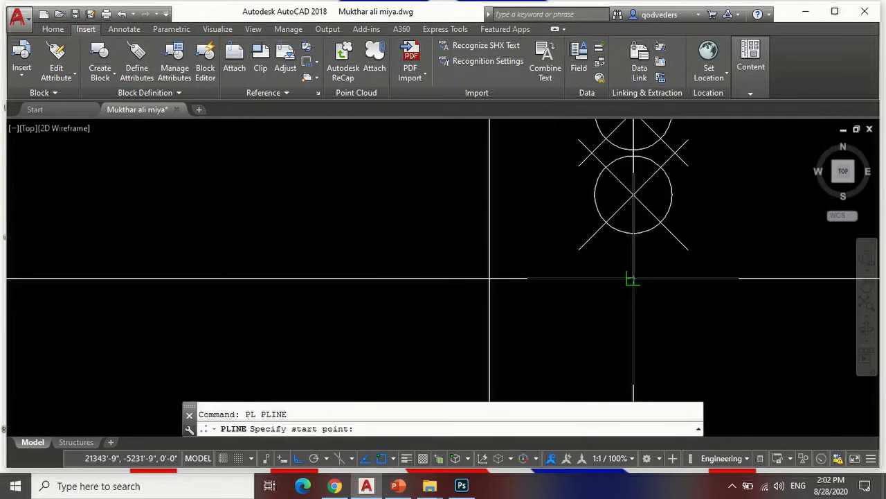
click(633, 277)
click(633, 194)
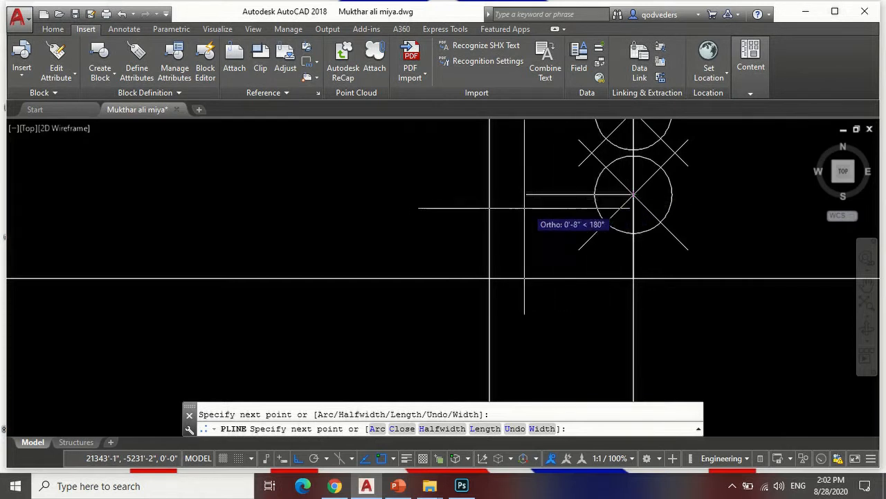
scroll(494, 306, down, 2)
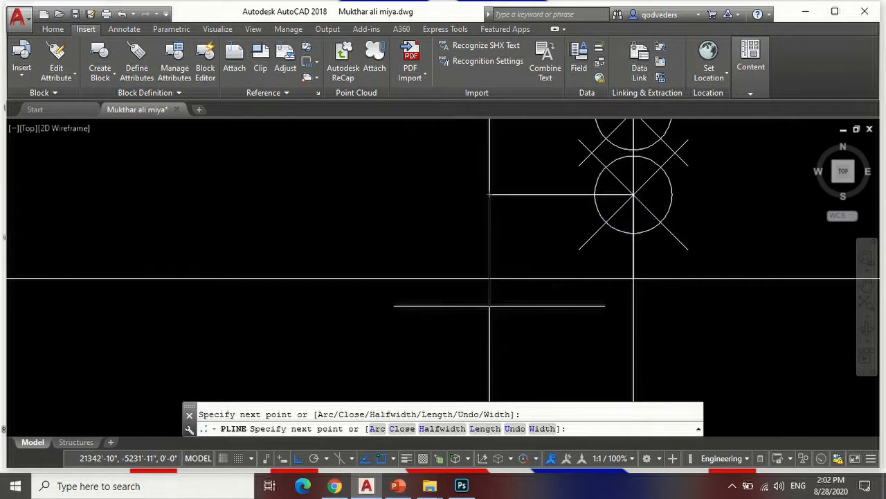
key(Return)
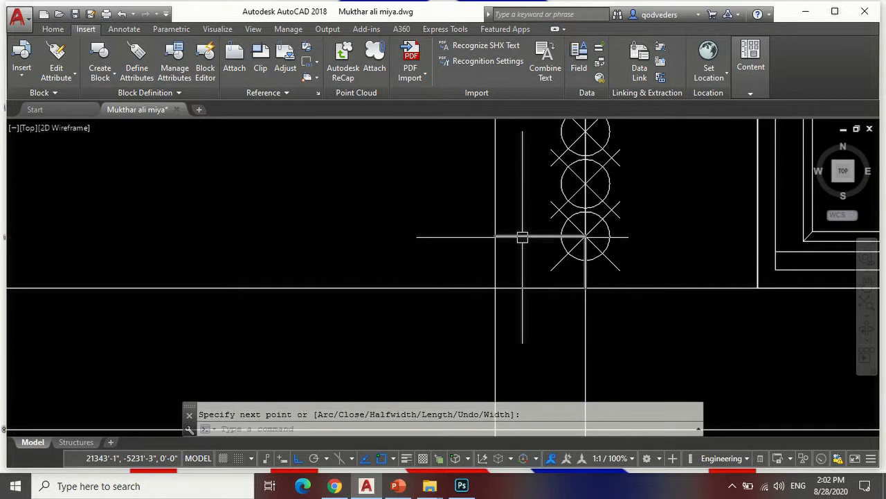
Copy the first riser-and-tread polyline five times up the flight, placing each copy at the end of the previous tread.
scroll(492, 359, down, 2)
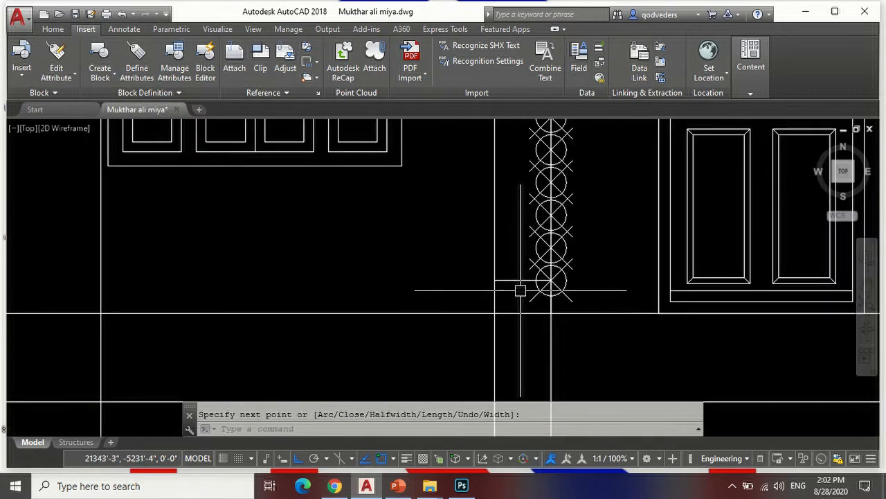
key(Return)
text(co)
key(Return)
scroll(583, 314, up, 4)
key(Return)
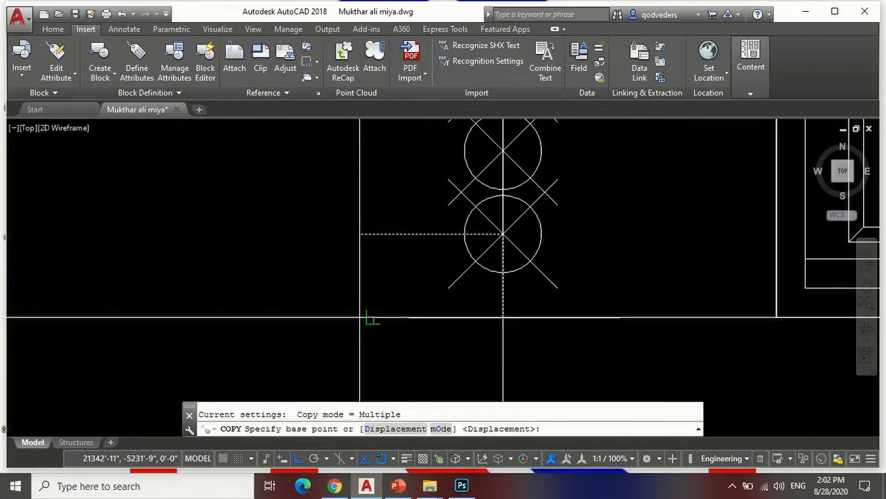
click(503, 317)
click(362, 232)
scroll(362, 231, down, 3)
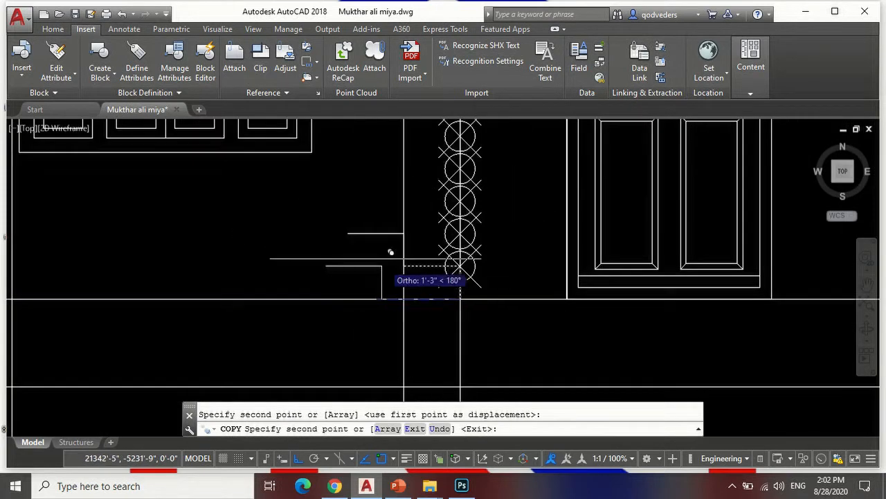
click(349, 233)
click(287, 204)
scroll(371, 275, down, 2)
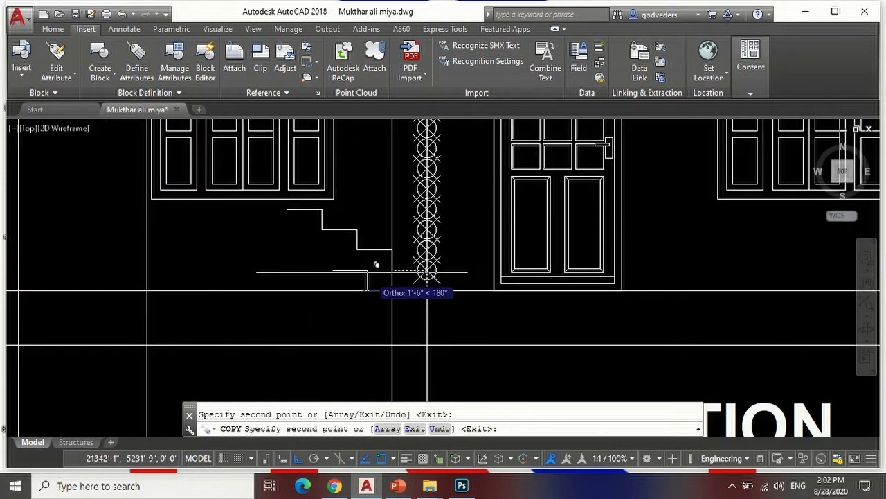
click(287, 210)
scroll(295, 228, down, 3)
scroll(303, 244, up, 4)
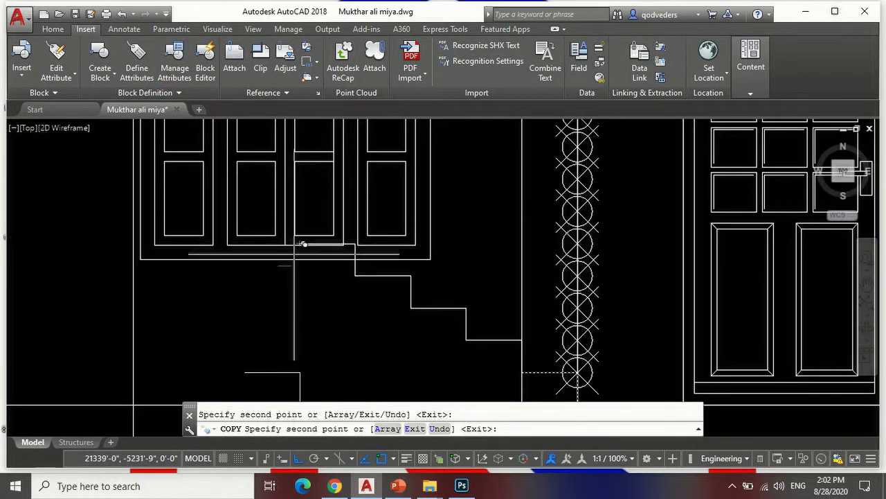
scroll(303, 243, up, 2)
scroll(307, 247, down, 5)
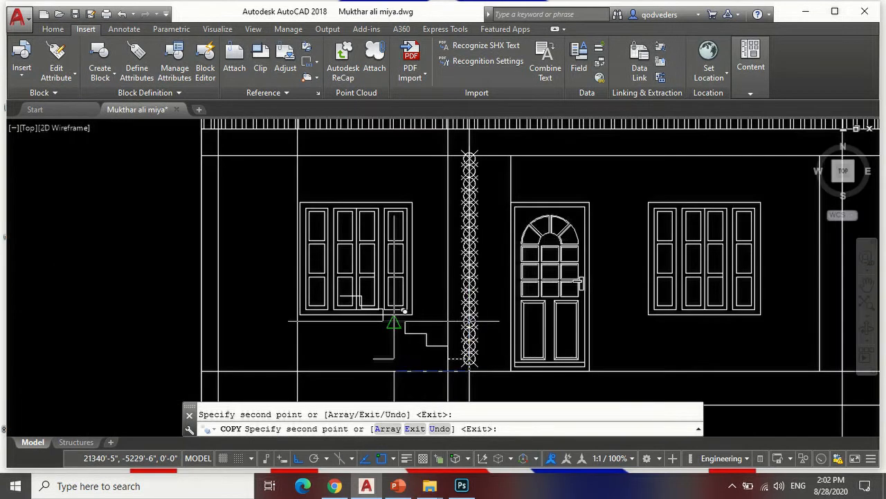
key(Return)
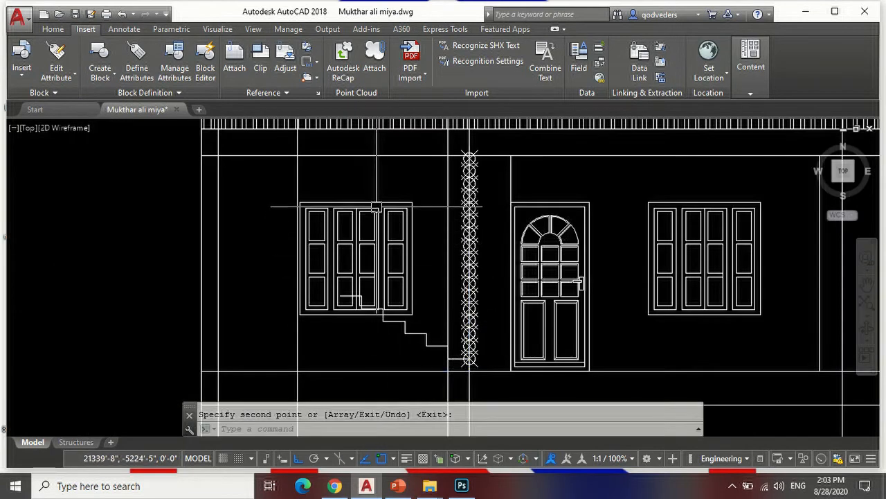
Erase the window overlapping the new stair flight in the south elevation.
key(Escape)
click(415, 256)
click(398, 249)
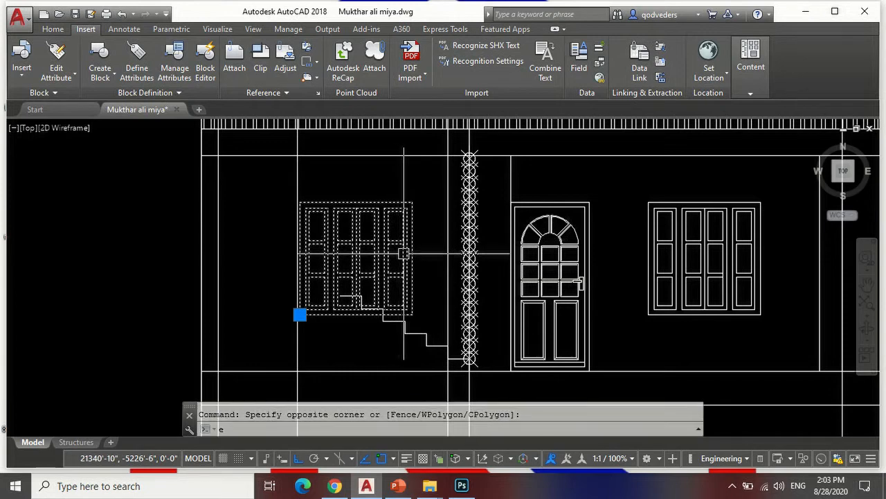
text(e)
key(Return)
Copy the topmost riser-and-tread polyline two more times up the flight, each starting at the end of the previous tread.
scroll(393, 338, down, 5)
scroll(387, 295, up, 6)
scroll(386, 291, up, 2)
scroll(408, 297, down, 6)
scroll(416, 308, up, 5)
scroll(413, 285, up, 3)
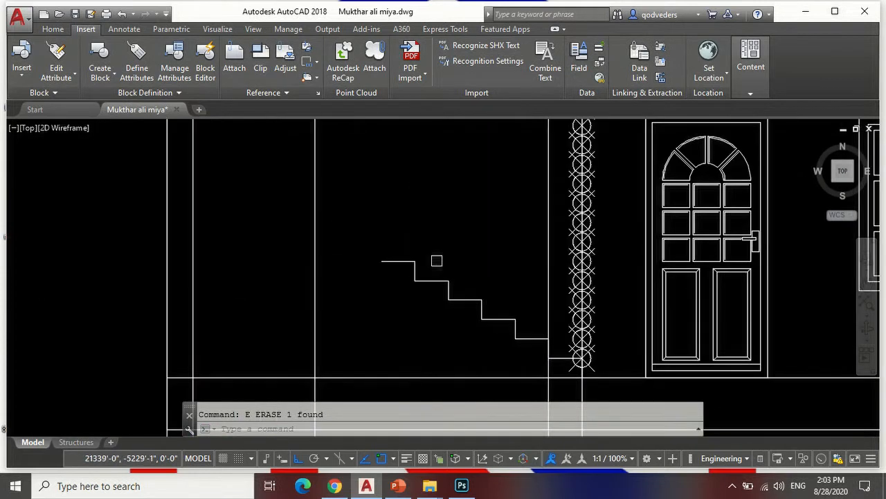
text(co)
key(Return)
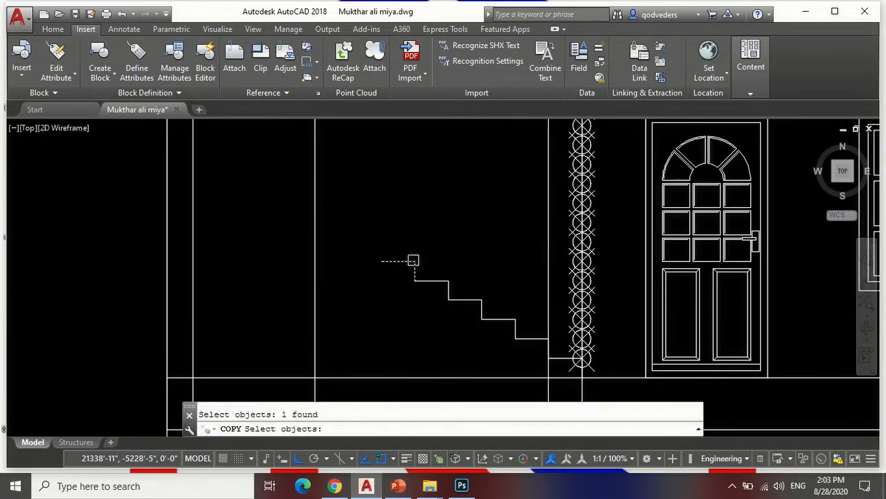
key(Return)
scroll(414, 270, up, 6)
click(424, 274)
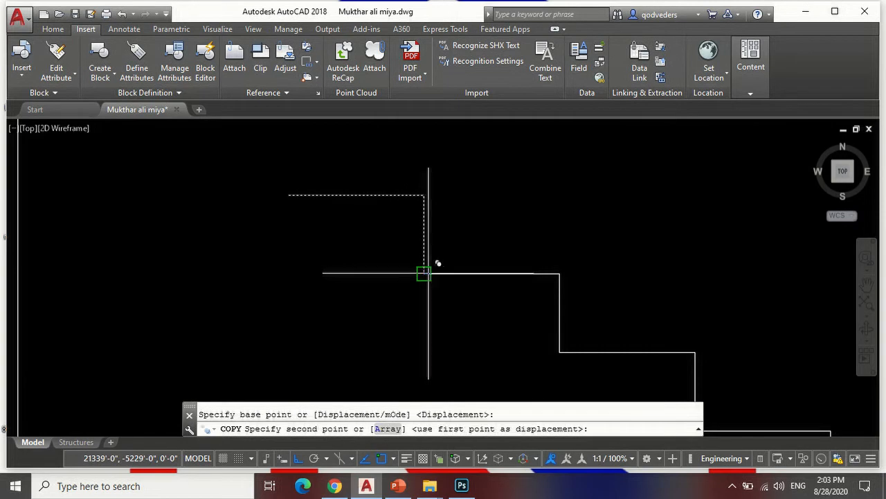
scroll(423, 264, down, 4)
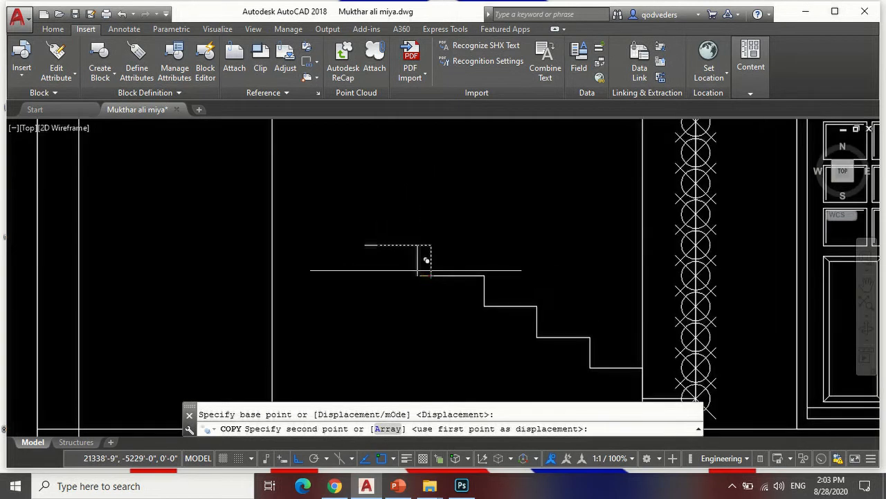
click(325, 214)
scroll(354, 285, down, 4)
scroll(322, 245, up, 4)
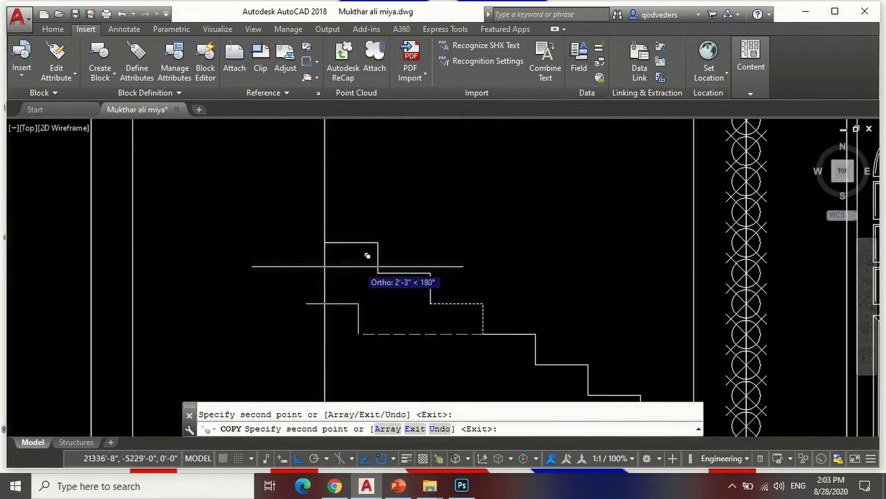
key(Return)
Extend the topmost tread past the construction line to the outer wall line to form the stair landing.
text(ex)
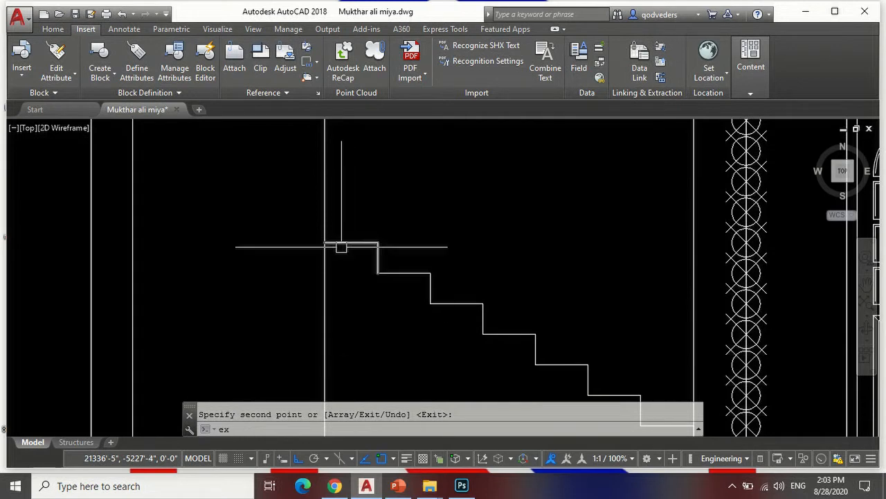
key(Return)
key(Return)
click(340, 247)
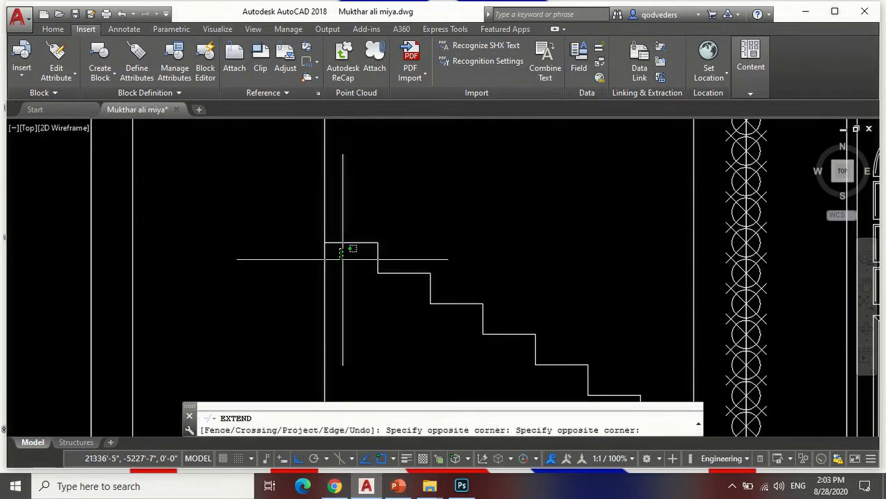
click(334, 240)
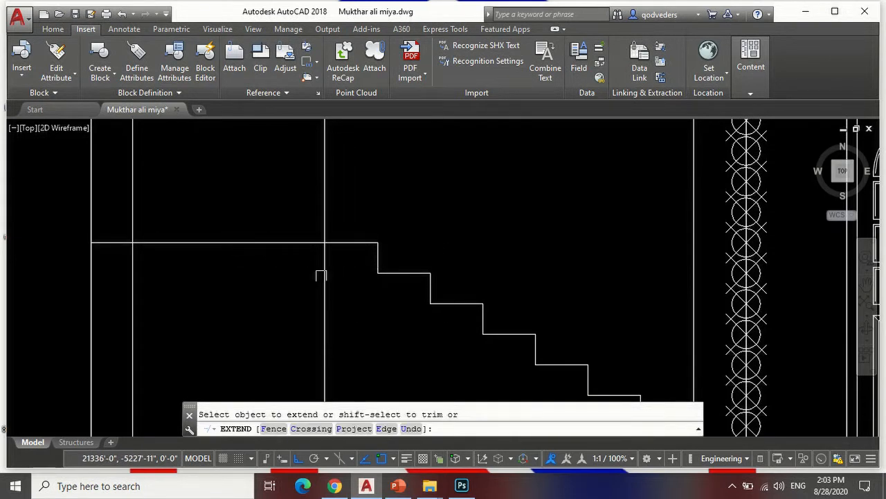
scroll(321, 275, down, 5)
scroll(331, 318, down, 3)
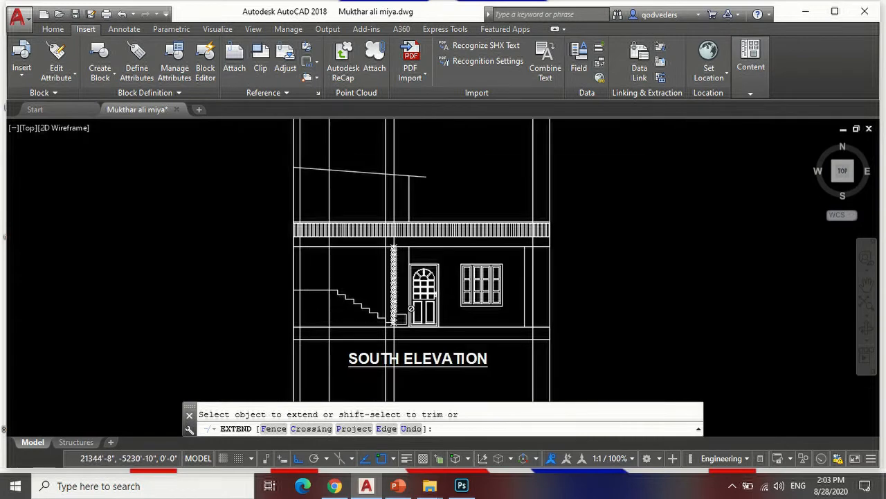
key(Return)
Erase the lower division point markers at the foot of the stair flight with a crossing selection.
scroll(400, 319, up, 2)
text(e)
key(Return)
scroll(383, 204, up, 5)
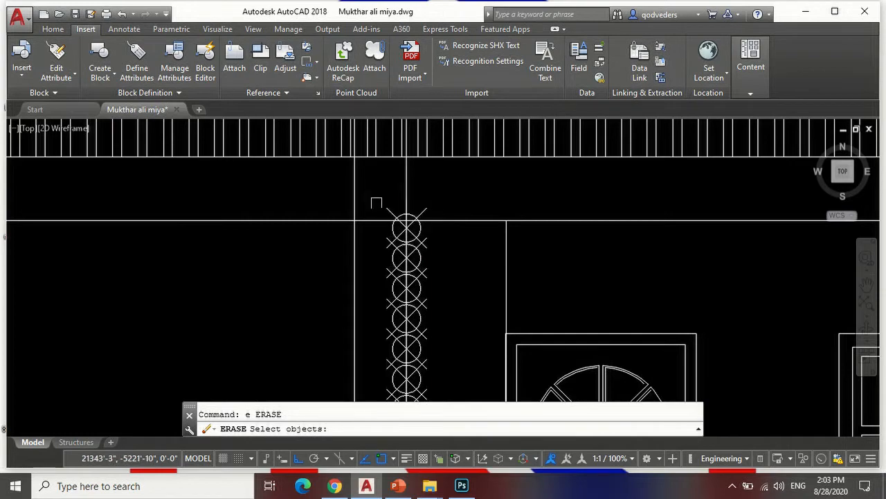
scroll(411, 208, down, 3)
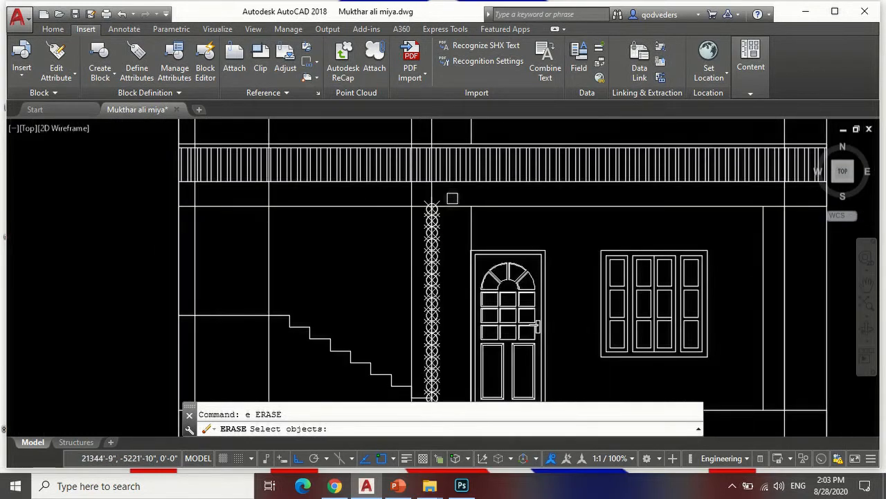
scroll(433, 202, up, 3)
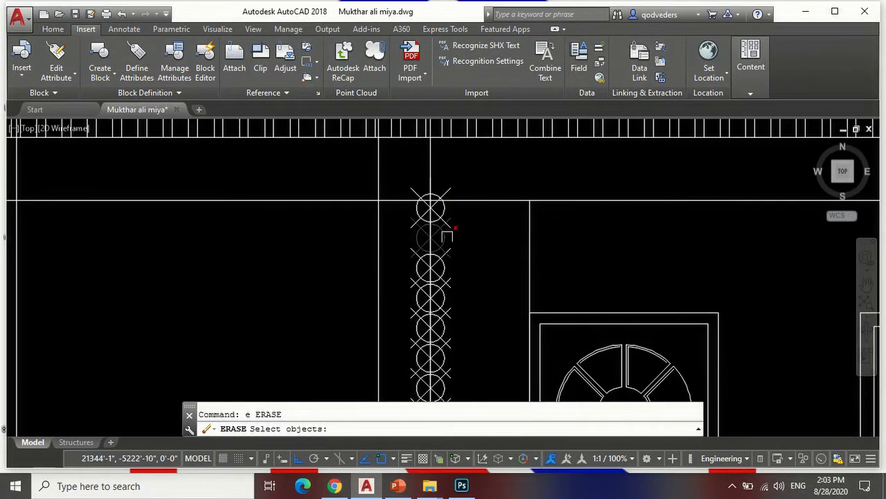
scroll(447, 236, down, 3)
key(Return)
key(Return)
text(e)
key(Return)
scroll(458, 344, up, 2)
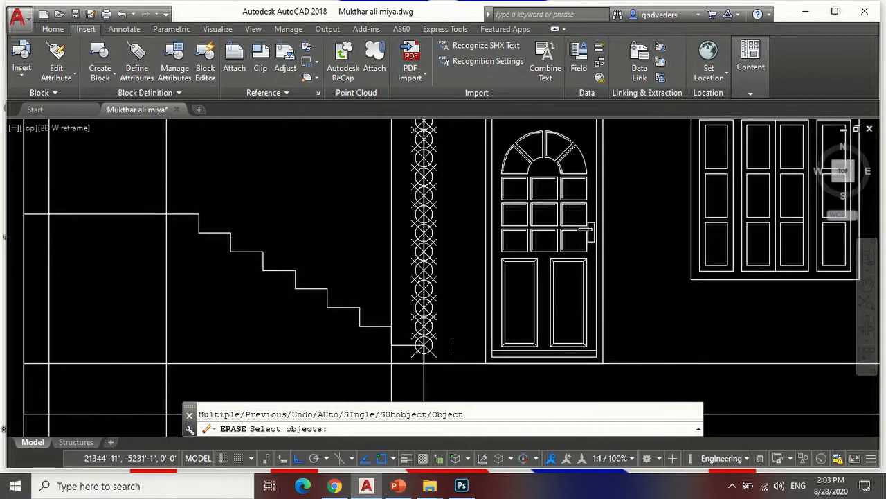
scroll(453, 344, up, 2)
click(455, 344)
scroll(424, 249, down, 2)
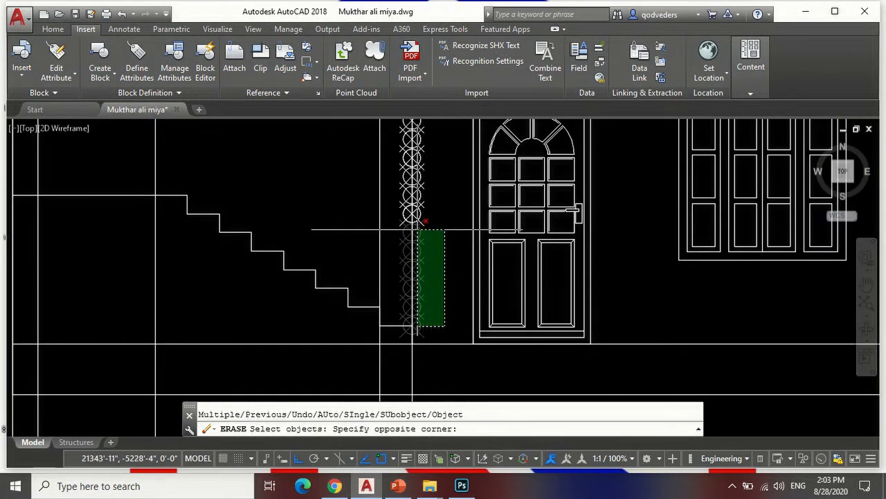
click(418, 229)
key(Return)
Erase the remaining division point markers up to the ceiling line.
scroll(439, 354, down, 4)
scroll(439, 307, up, 4)
click(439, 315)
scroll(437, 314, down, 2)
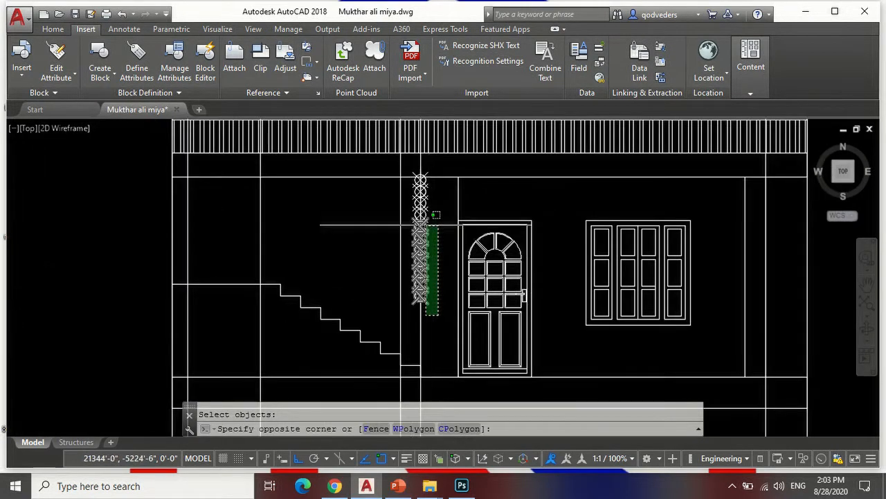
click(438, 183)
key(Return)
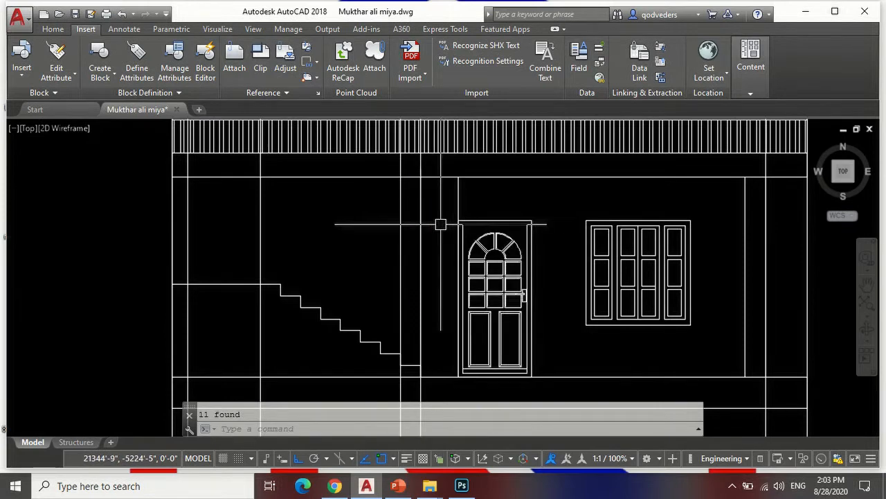
Draw a straight polyline along the inner corners of the steps, from the foot of the third riser to the foot of the top riser.
scroll(429, 249, down, 3)
scroll(417, 275, up, 5)
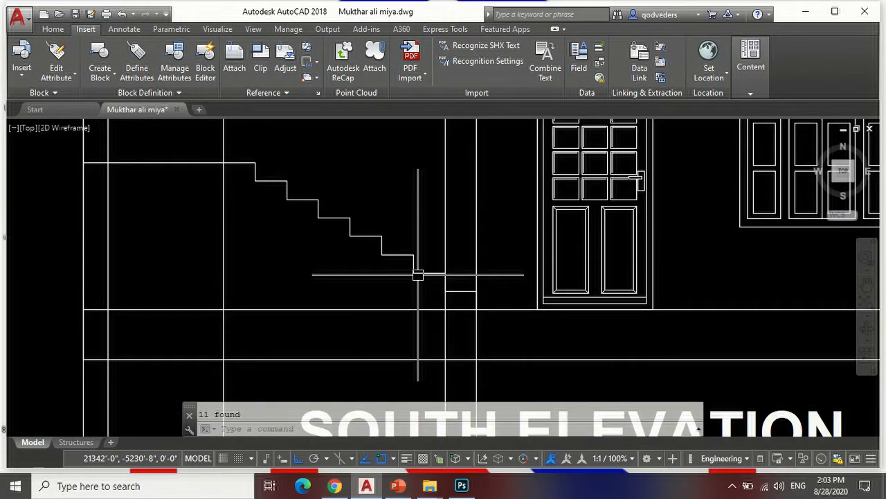
text(pl)
key(Return)
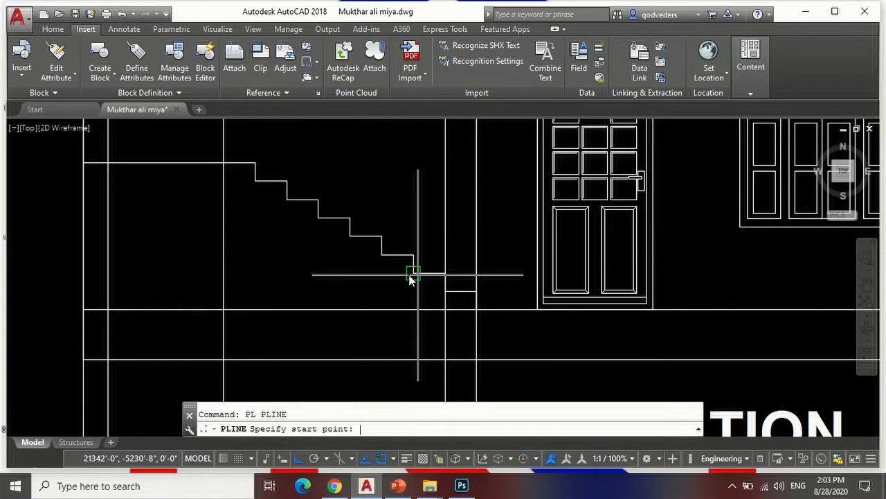
scroll(414, 271, up, 2)
click(414, 271)
scroll(414, 271, down, 2)
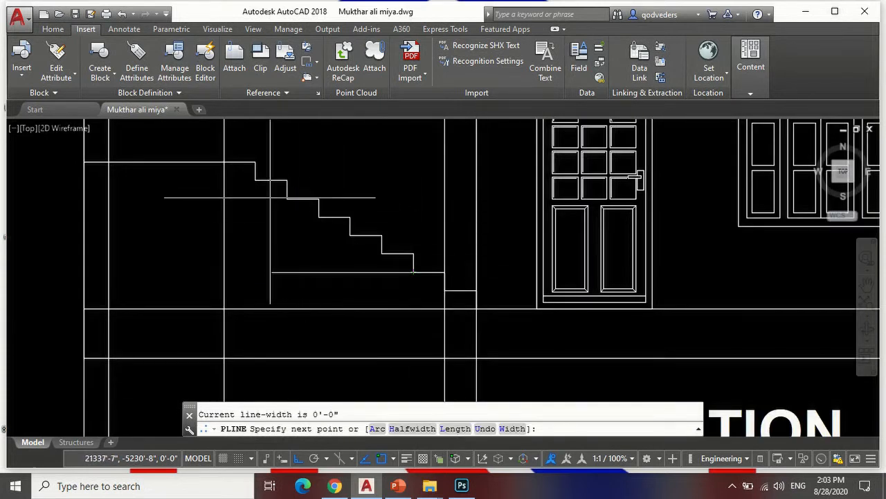
click(256, 180)
key(Return)
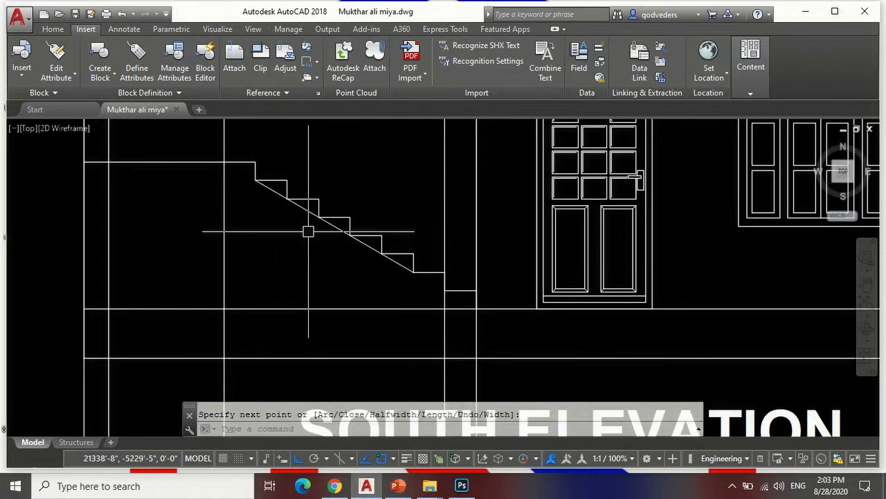
Offset the sloping polyline 5 inches towards the underside of the stair.
text(o)
key(Return)
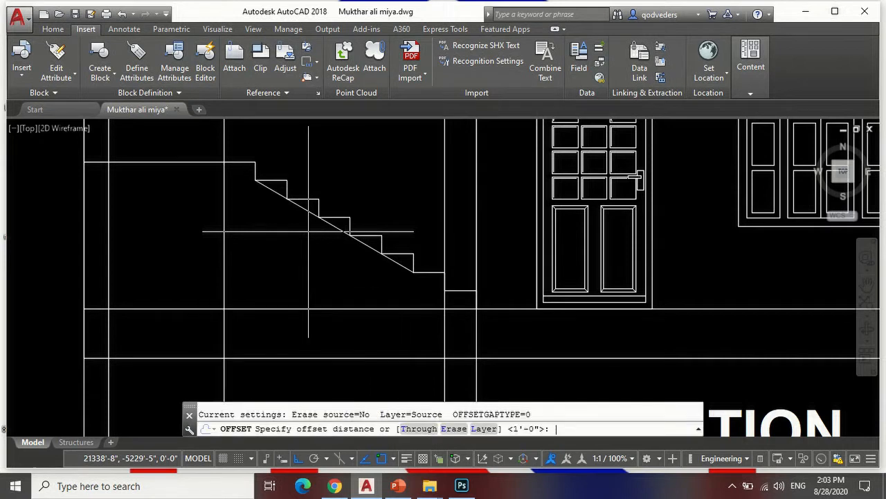
key(Return)
click(334, 225)
click(339, 237)
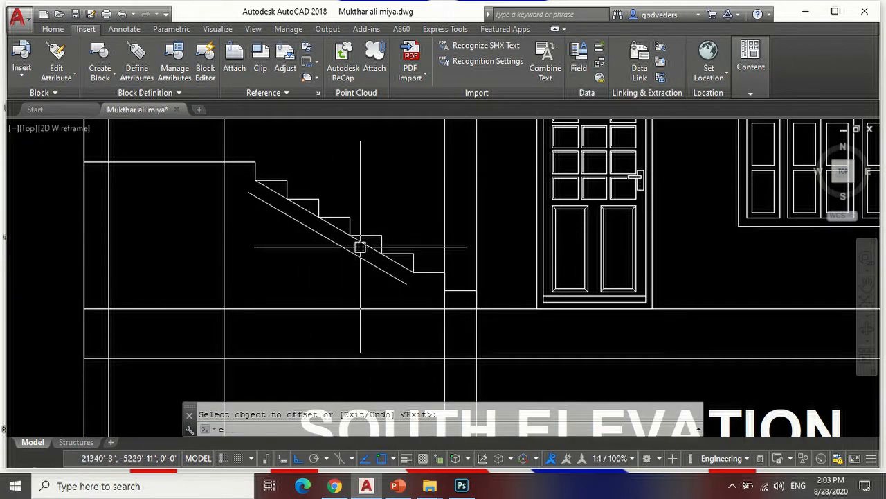
key(Escape)
Erase the original sloping polyline touching the inner corners of the steps.
text(e)
key(Return)
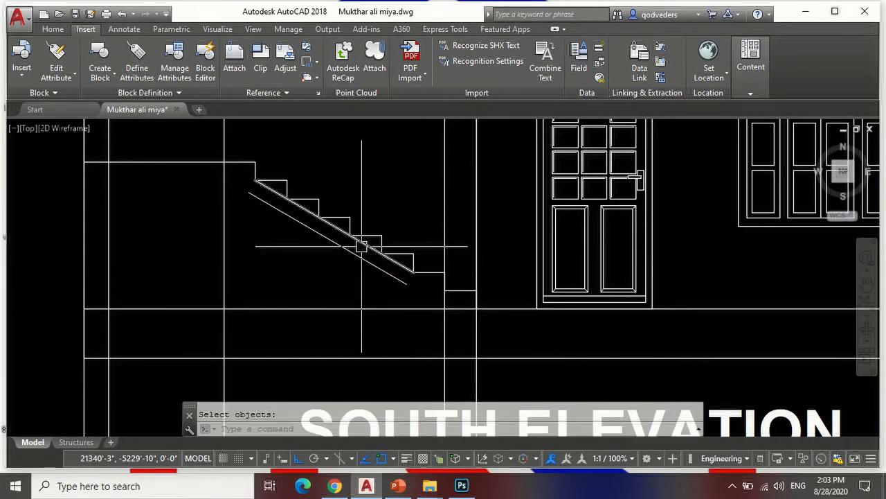
click(379, 252)
key(Return)
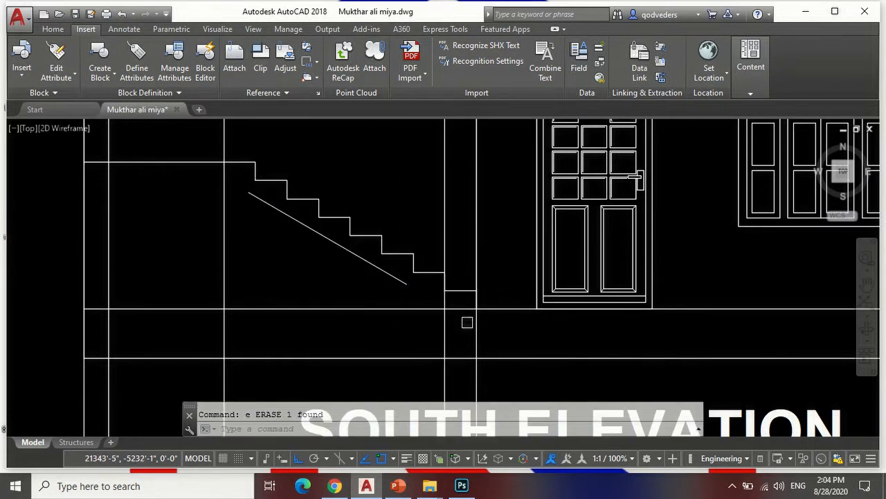
Erase the two vertical construction lines running through the lowest steps.
text(e)
key(Return)
click(486, 196)
click(424, 188)
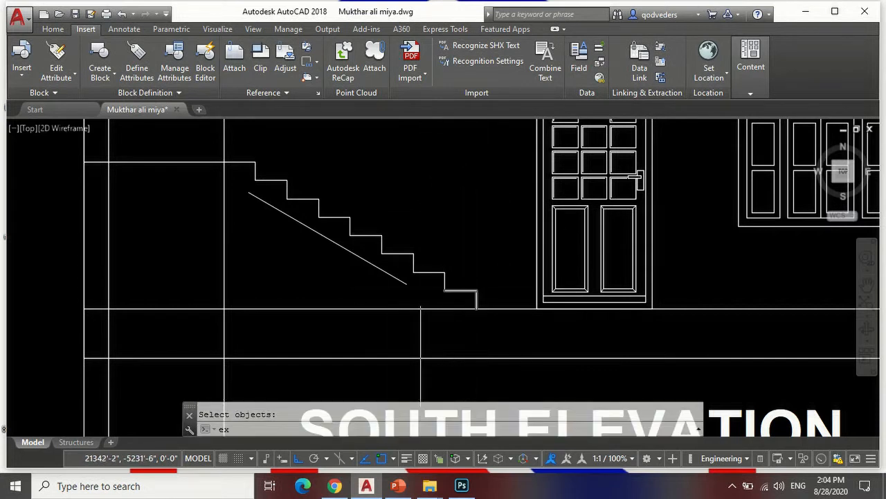
Extend the lower end of the sloping underside line down to the floor line.
key(Return)
key(Return)
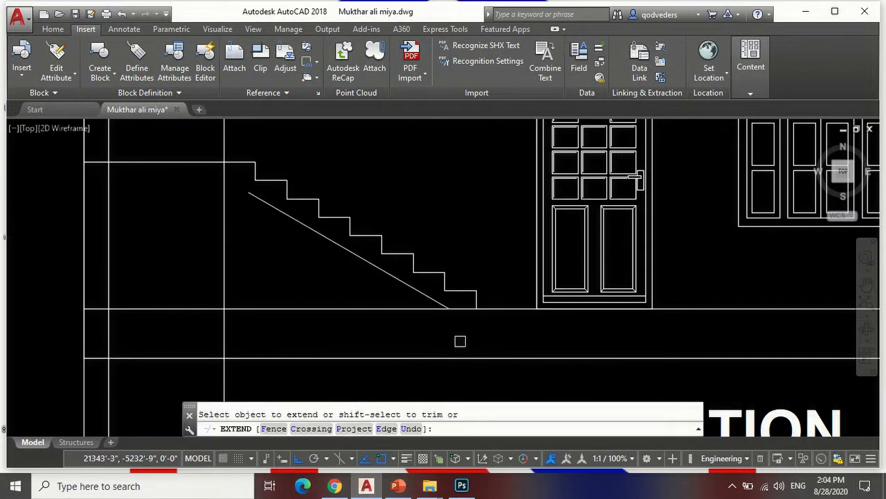
scroll(494, 328, down, 5)
scroll(422, 288, up, 3)
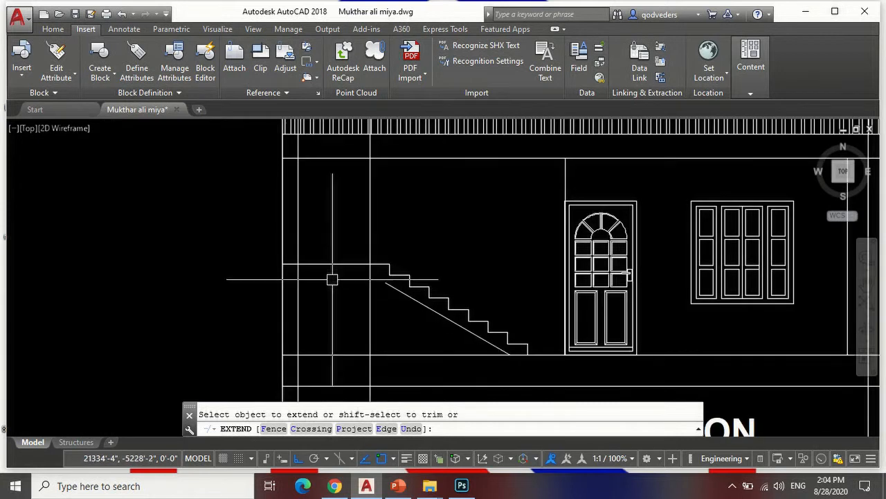
key(Return)
Offset the landing polyline 5 inches downward to form the landing slab's underside.
text(o)
key(Return)
text(5)
key(Return)
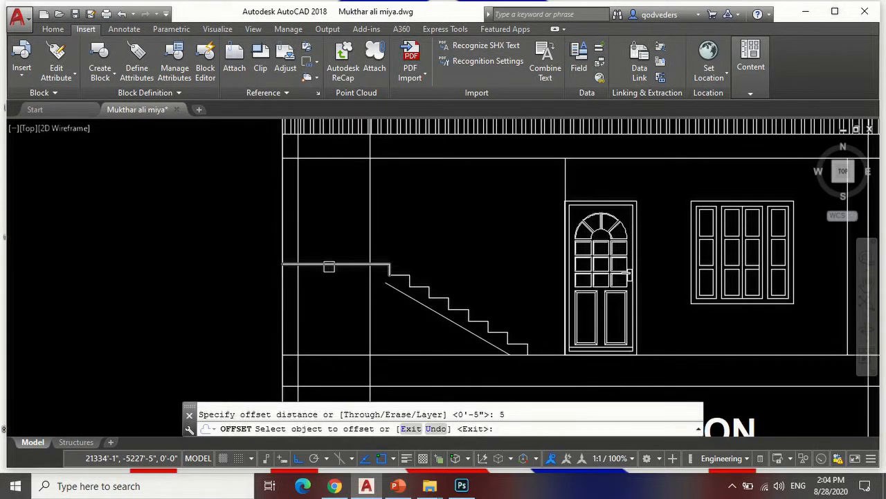
click(346, 266)
click(342, 281)
key(Return)
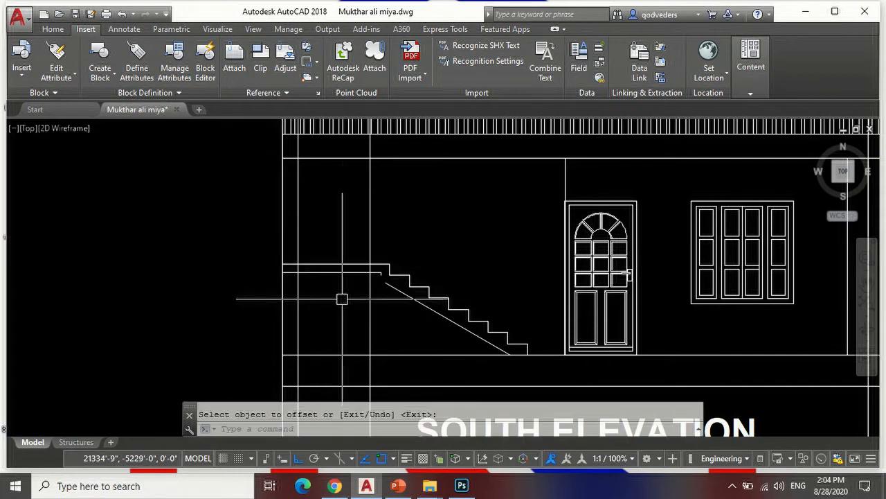
Fillet the landing's underside line with the sloping underside line at radius 0 so they meet in a corner.
text(f)
key(Return)
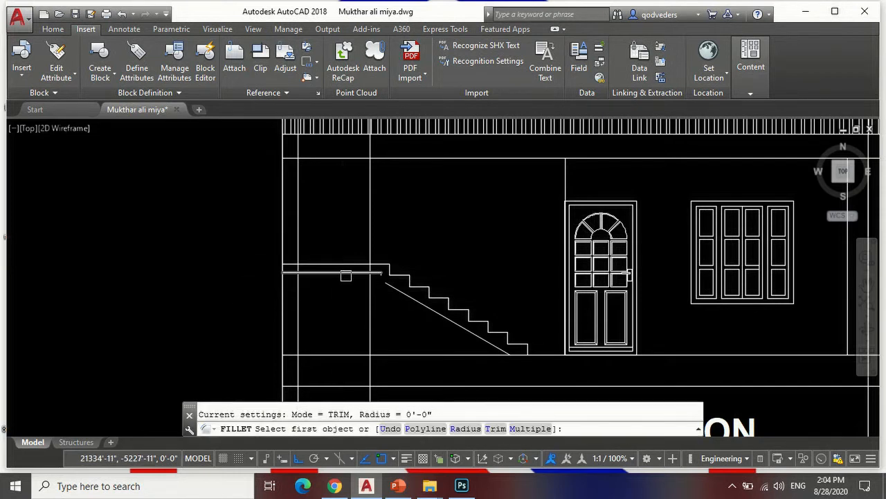
click(345, 273)
click(383, 290)
click(397, 291)
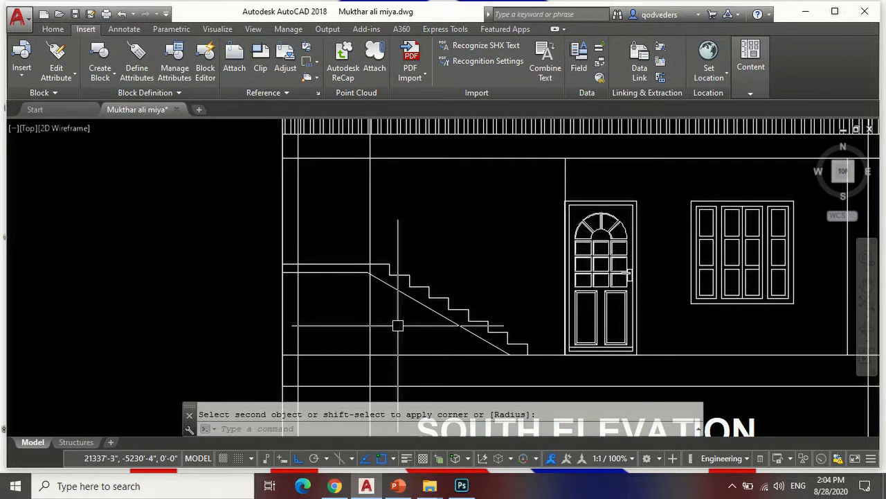
key(Return)
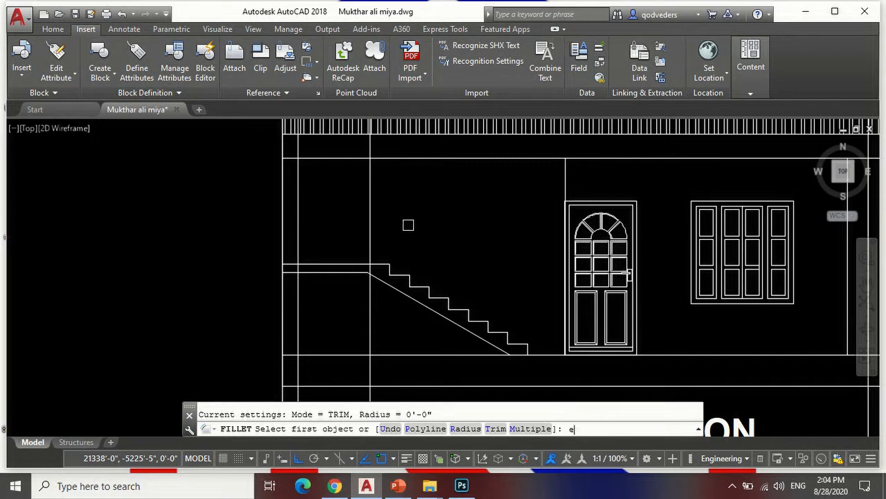
text(e)
key(Return)
click(372, 211)
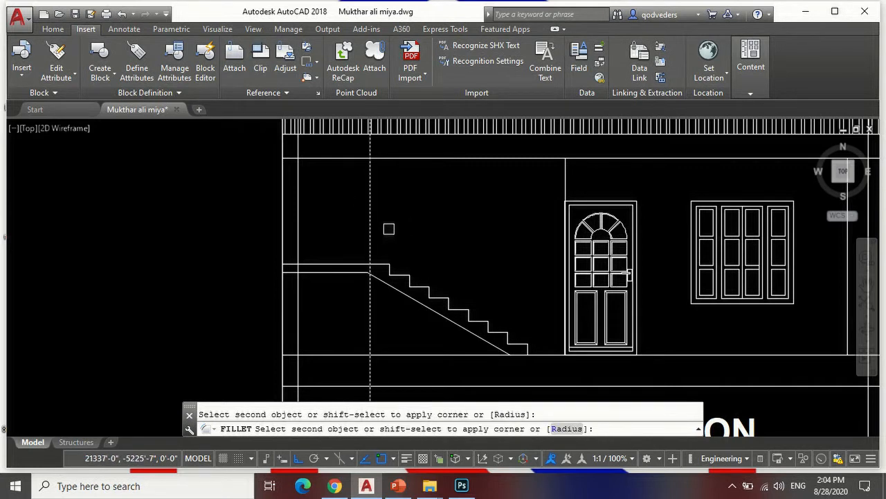
key(Escape)
Erase the vertical construction line crossing the landing near the top of the flight.
text(e)
key(Return)
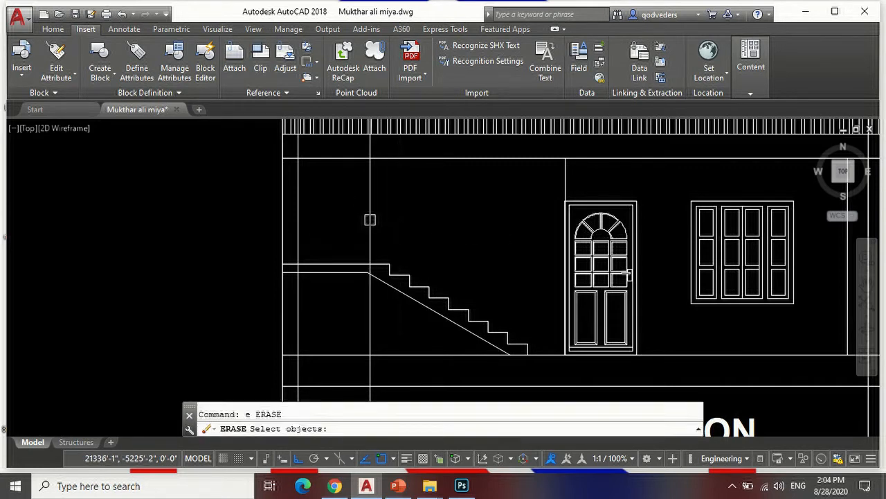
key(Return)
scroll(367, 274, down, 3)
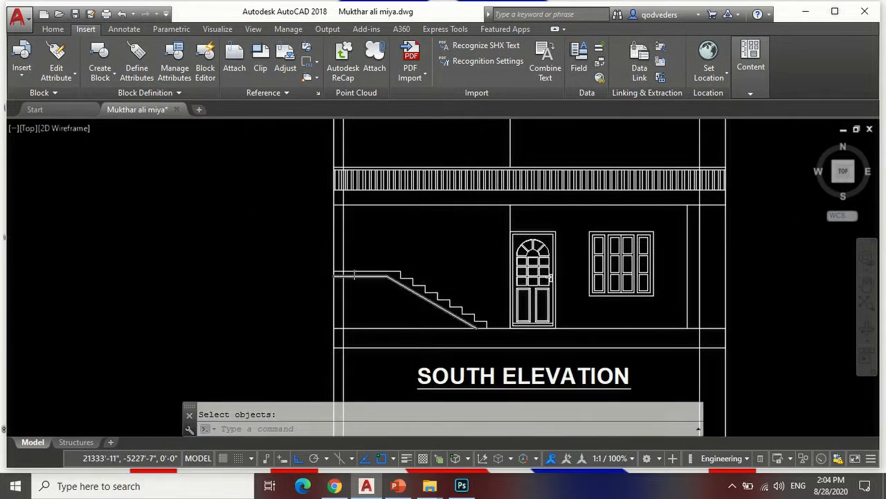
Trim away the inner wall line where it passes through the landing slab.
scroll(346, 275, up, 7)
text(tr)
key(Return)
key(Return)
scroll(483, 209, down, 2)
scroll(483, 210, down, 3)
scroll(568, 263, up, 2)
key(Return)
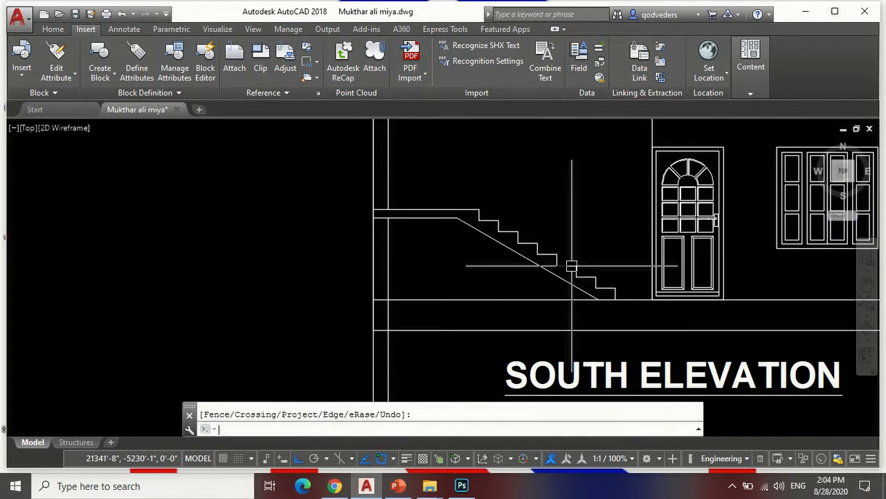
Join the landing's top line and all the step segments of the first flight into one polyline.
text(j)
key(Return)
scroll(575, 270, up, 2)
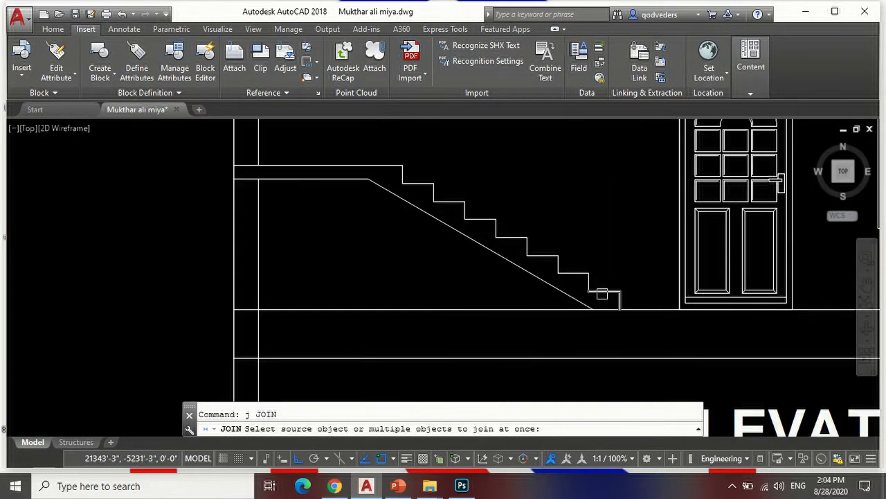
click(594, 292)
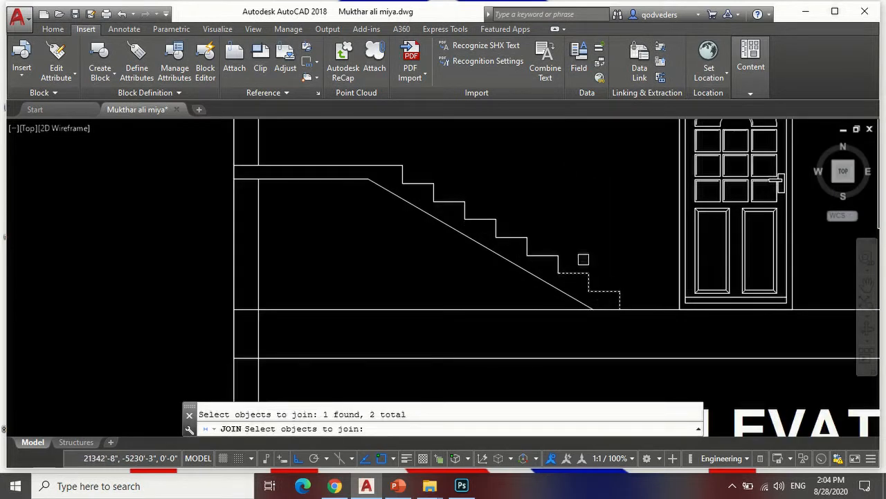
click(583, 259)
click(517, 203)
click(453, 194)
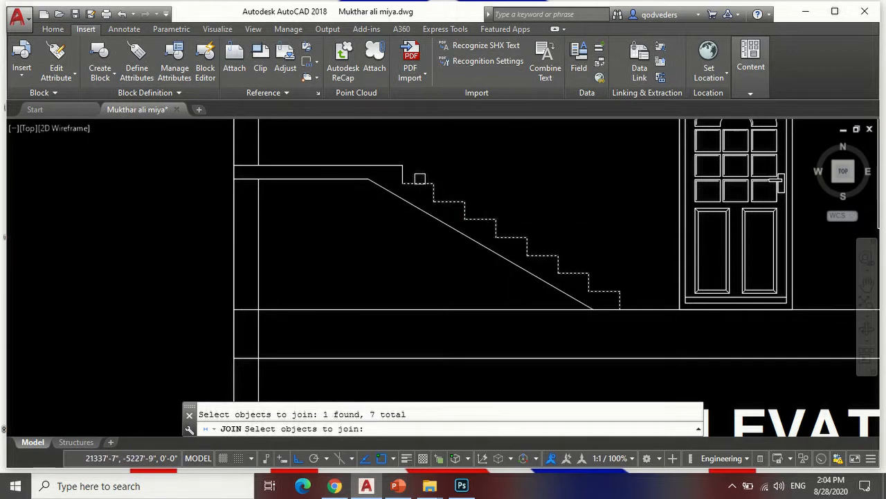
key(Return)
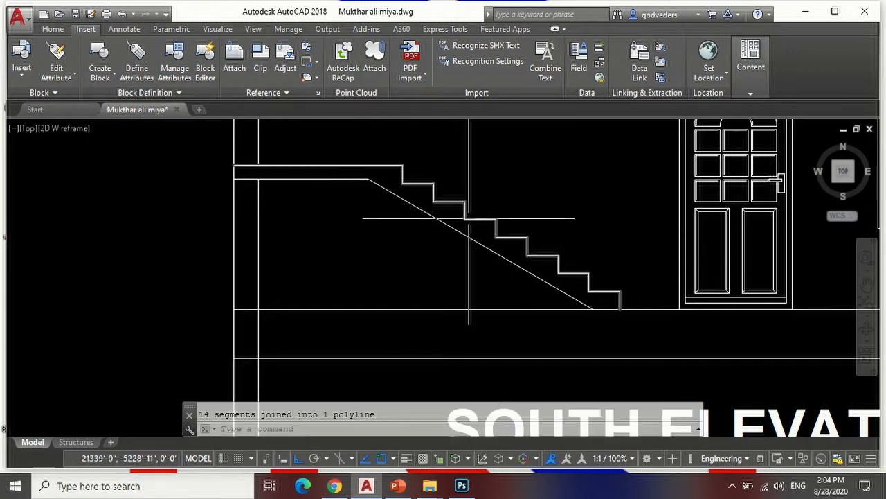
Copy the whole first flight with its landing and waist slab into the empty space beside the south elevation.
scroll(473, 233, down, 2)
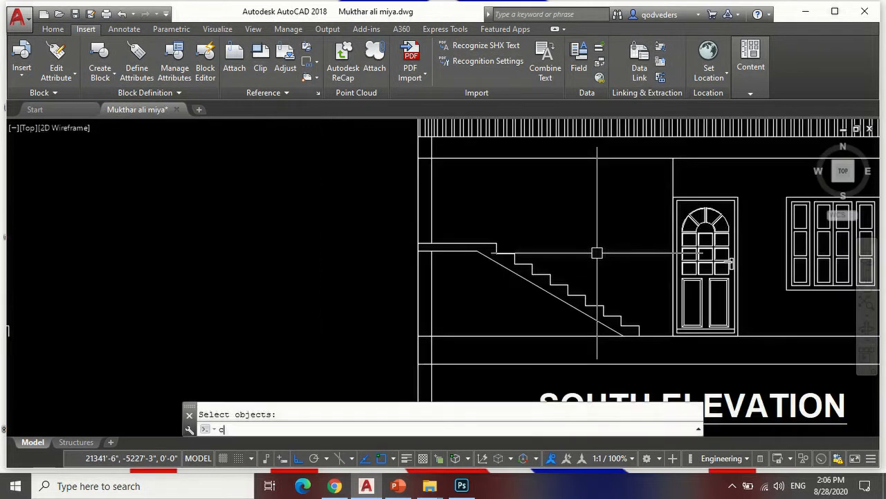
text(co)
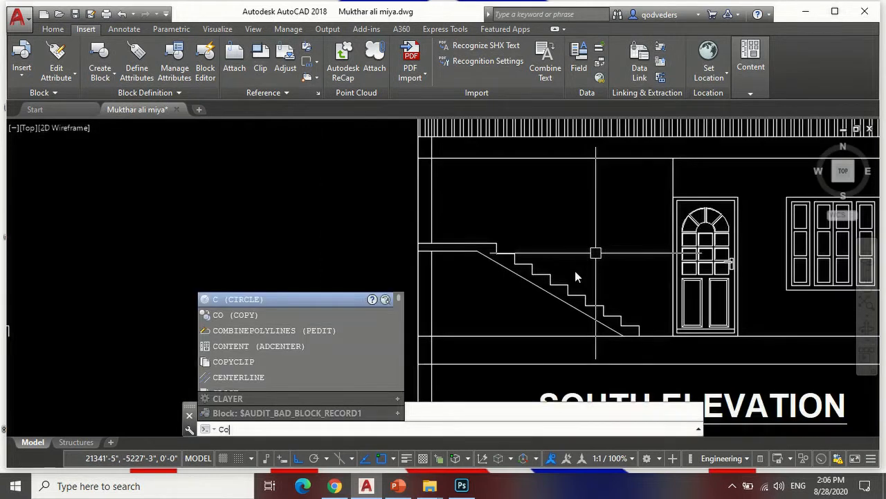
key(Return)
click(354, 219)
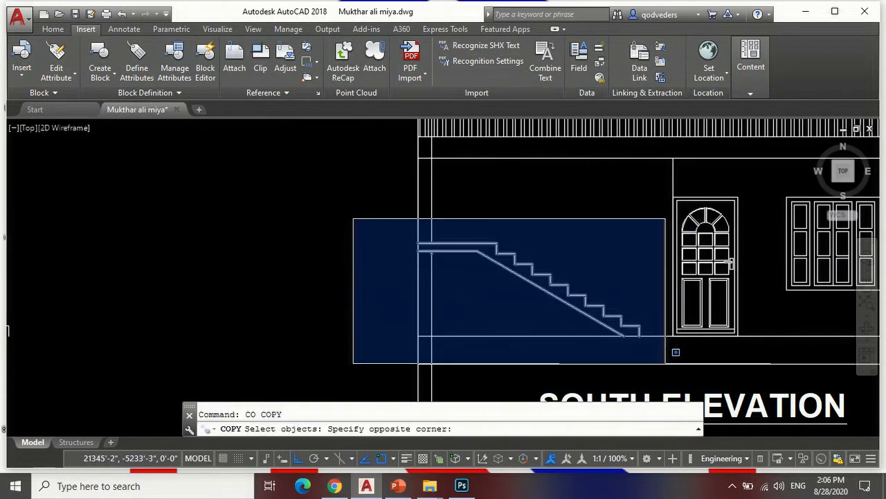
click(666, 361)
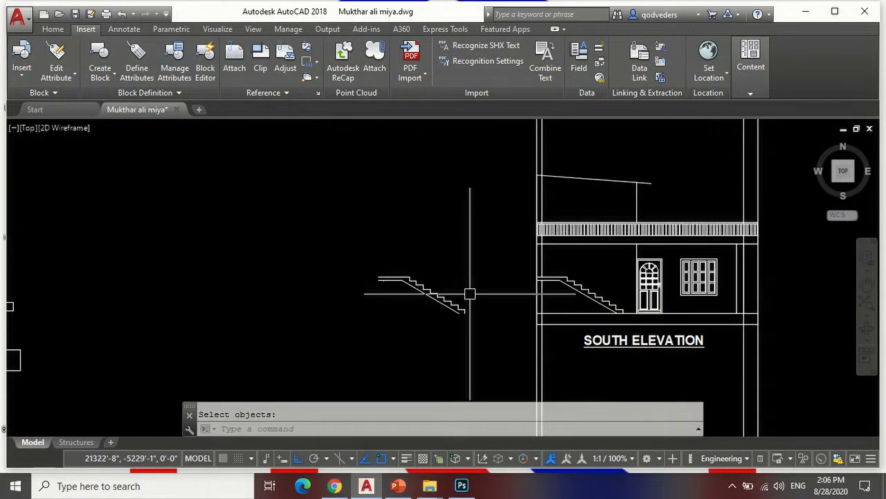
Mirror the copied flight about a vertical line and erase the source objects.
text(mi)
key(Return)
click(338, 245)
click(502, 339)
key(Return)
click(421, 294)
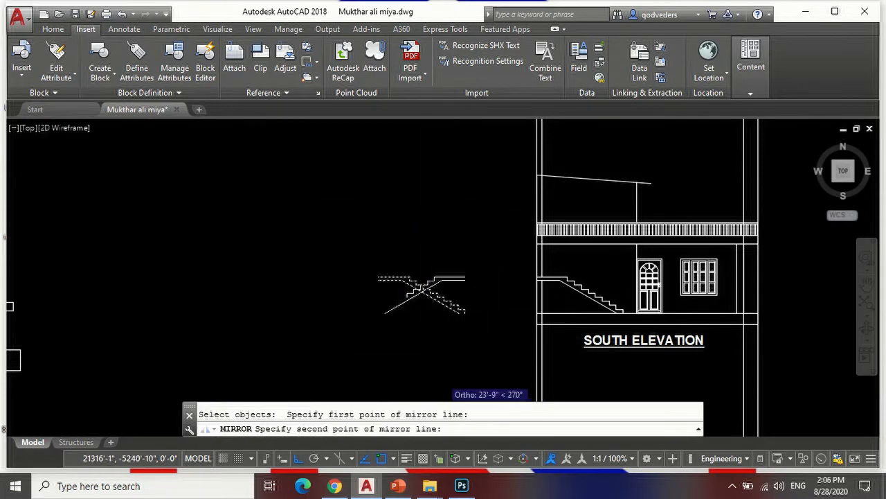
click(438, 373)
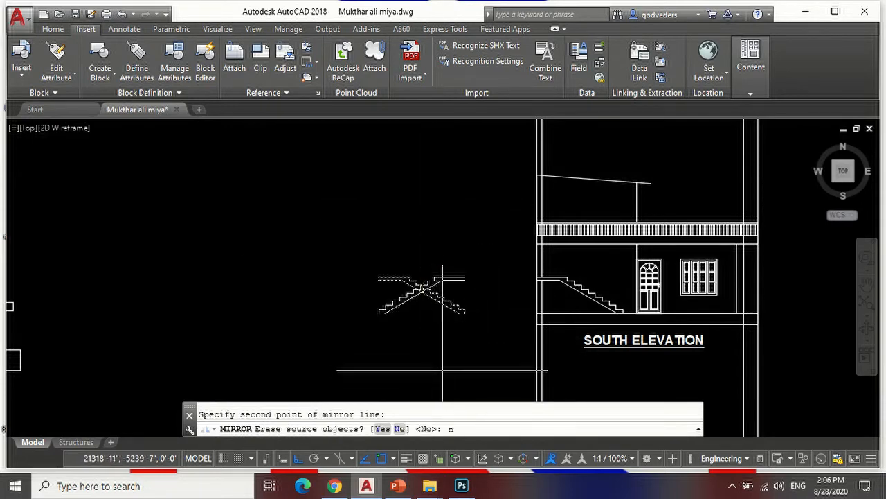
text(y)
key(Return)
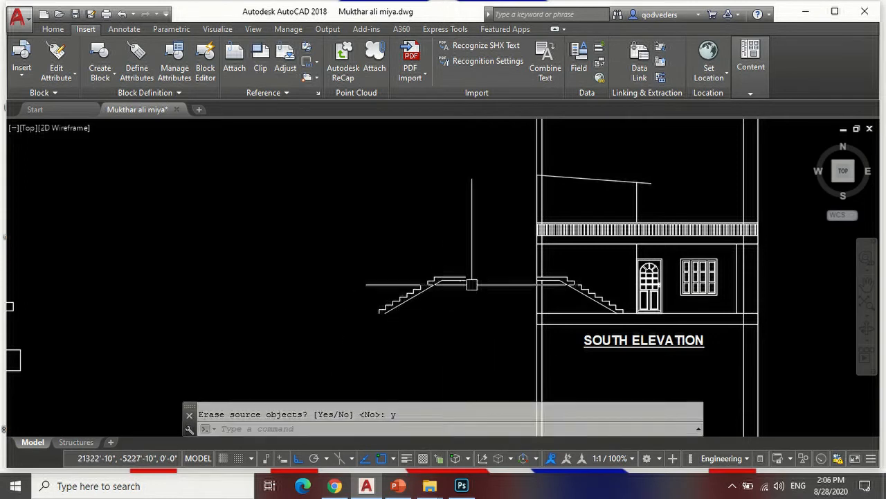
Move the mirrored flight by its lowest step corner onto the landing edge at the top of the first flight.
text(m)
key(Return)
click(474, 353)
click(376, 252)
key(Return)
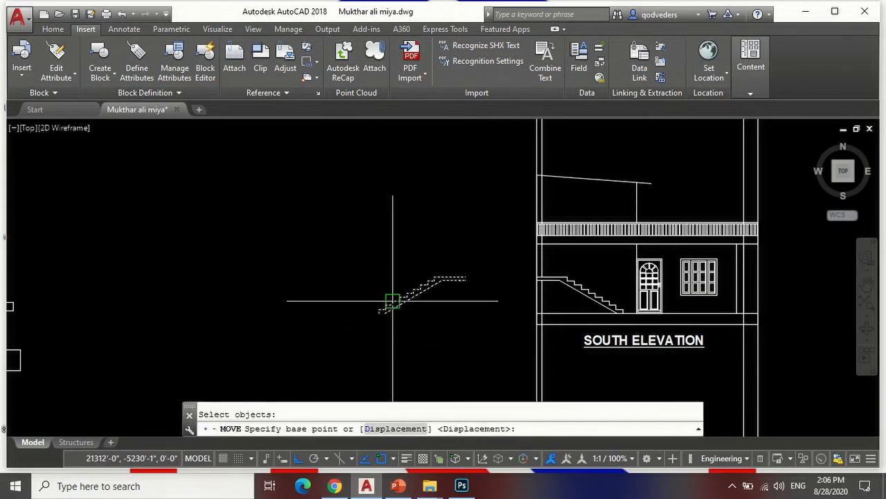
scroll(394, 301, up, 5)
click(295, 330)
scroll(382, 317, down, 5)
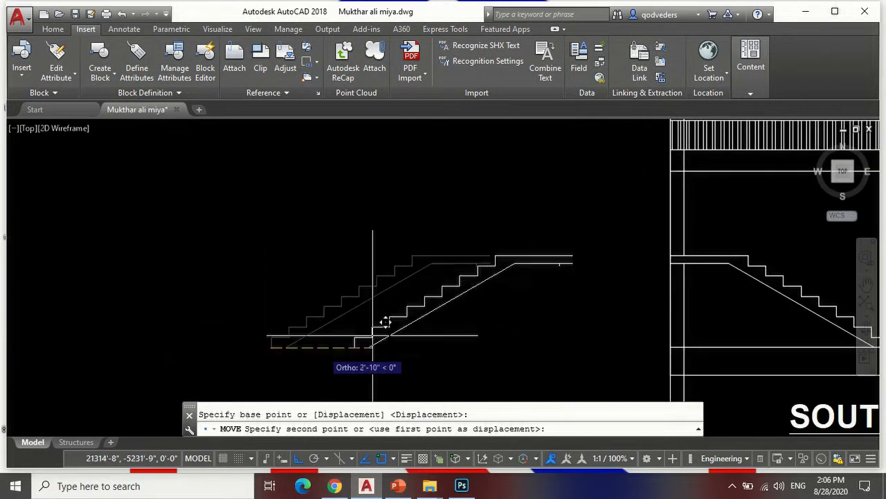
scroll(453, 294, up, 5)
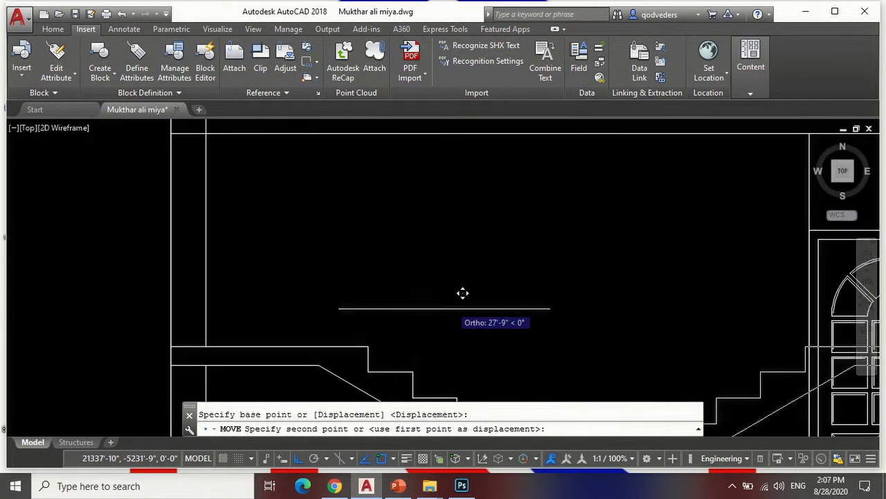
click(374, 337)
scroll(342, 335, down, 3)
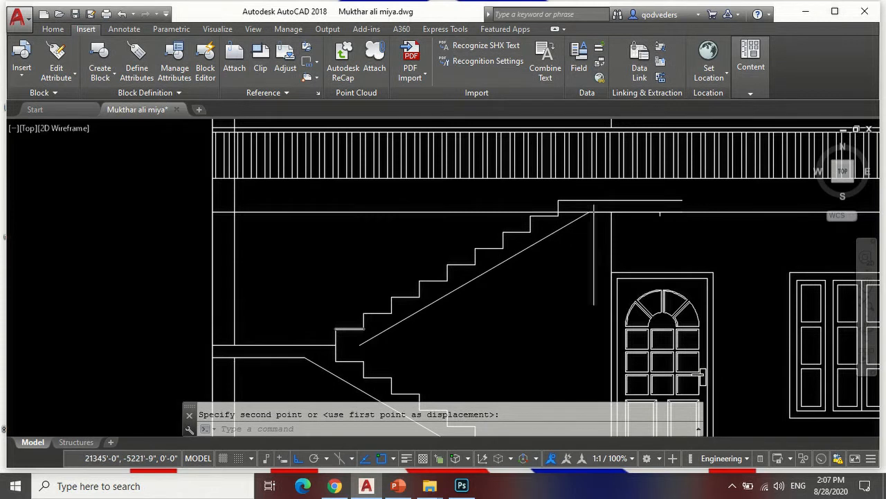
scroll(617, 236, up, 3)
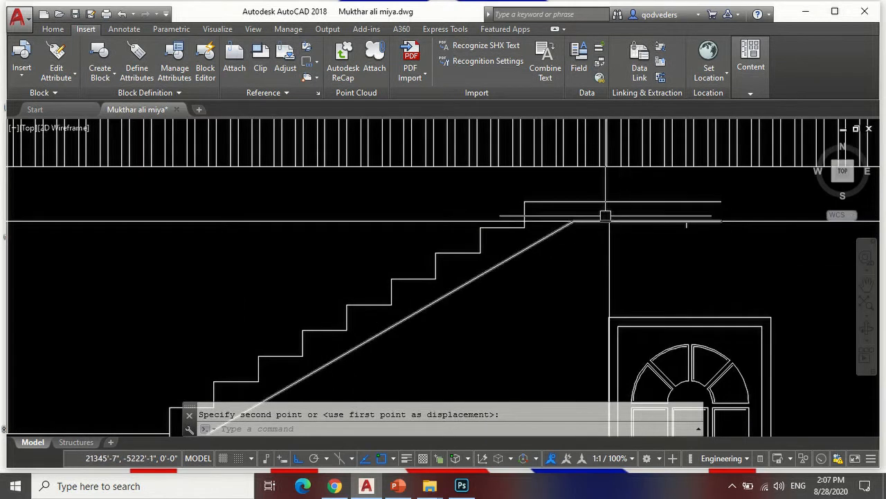
scroll(589, 221, down, 2)
key(Escape)
scroll(583, 263, down, 3)
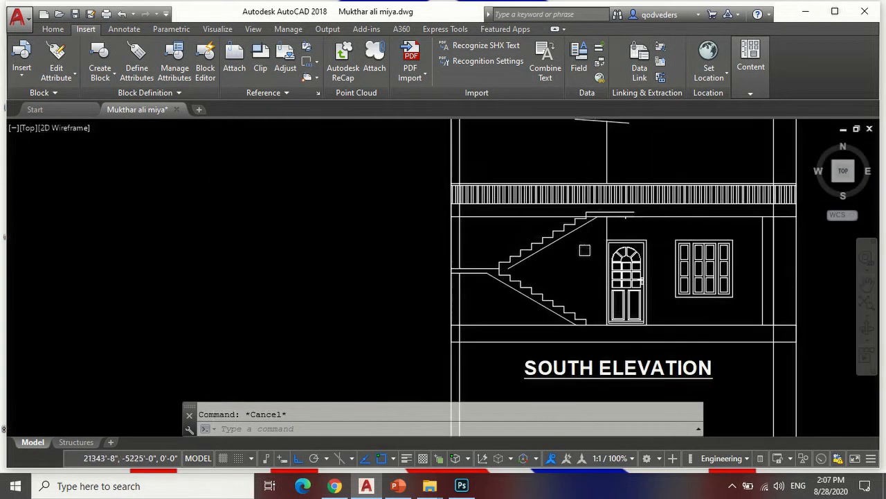
Extend the lower end of the upper flight's sloping underside line to the riser at the landing edge.
scroll(618, 266, up, 2)
text(ex)
key(Return)
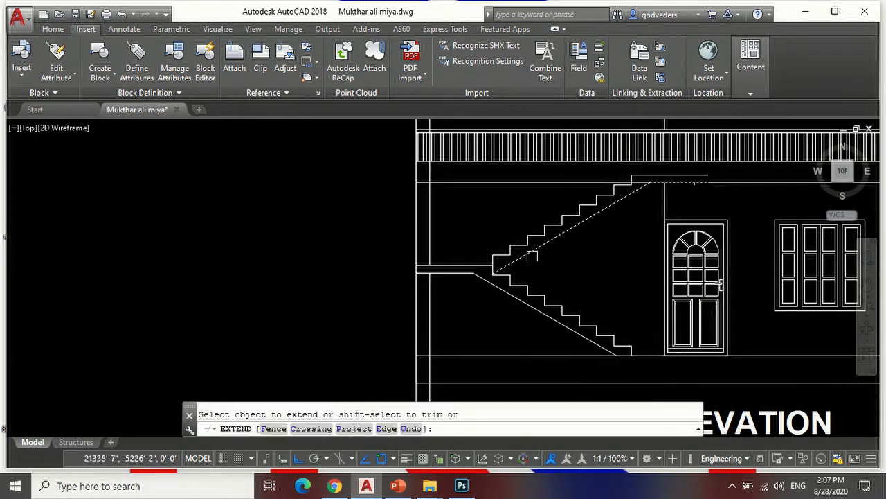
key(Return)
scroll(547, 291, down, 4)
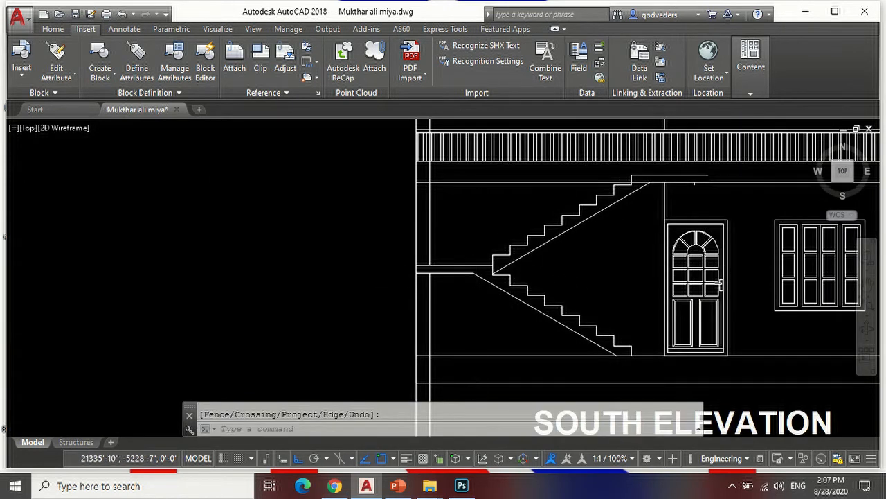
Extend the stair room's vertical wall line down through the railing to the upper flight's top landing line.
scroll(519, 310, down, 4)
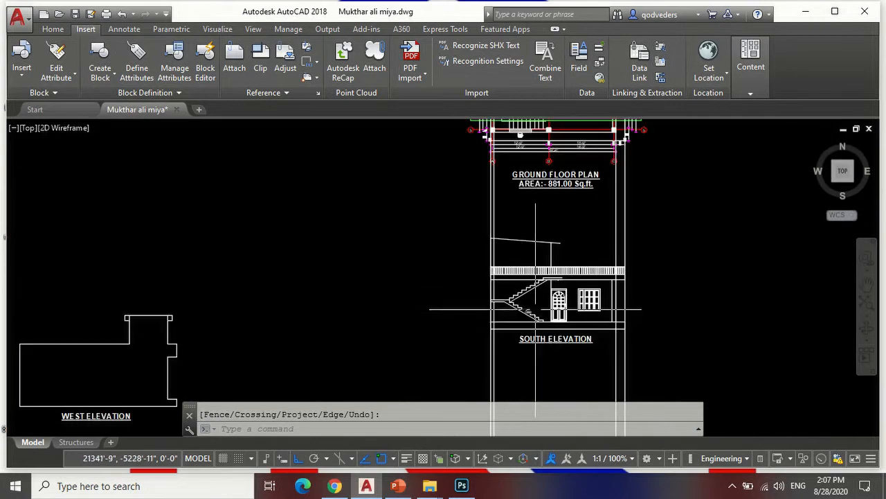
scroll(547, 263, down, 3)
scroll(534, 238, up, 5)
scroll(534, 237, down, 2)
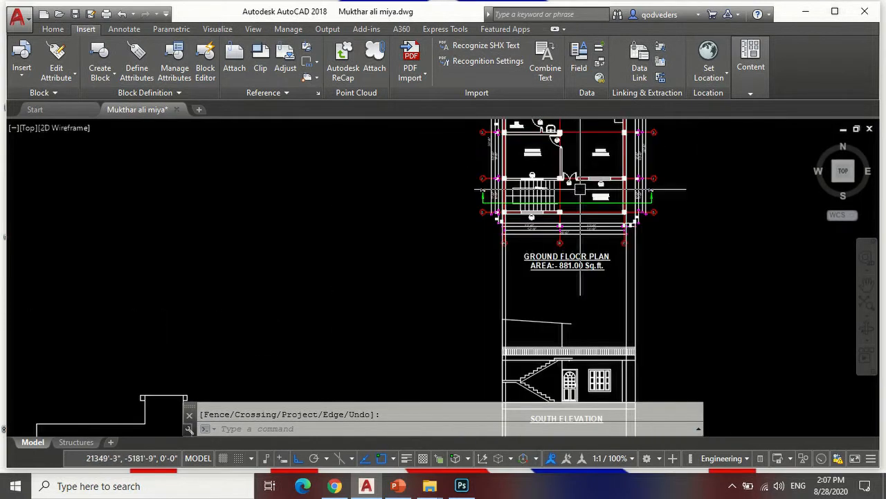
scroll(569, 351, up, 6)
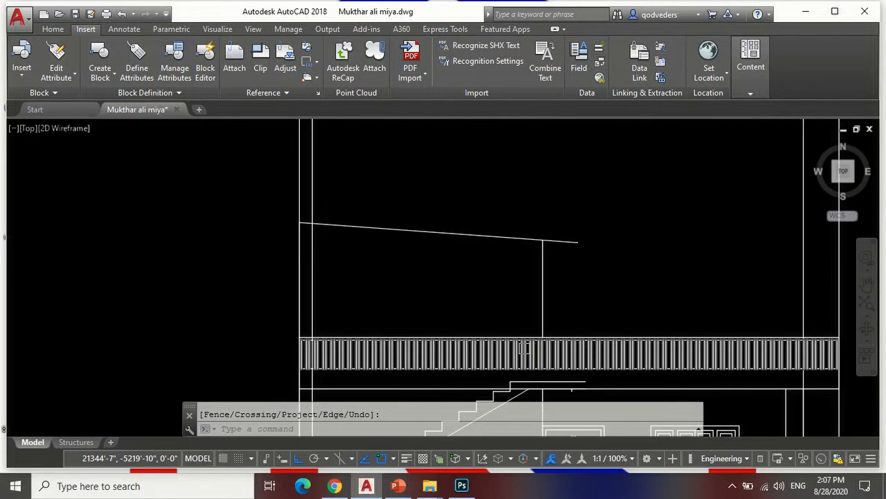
text(e)
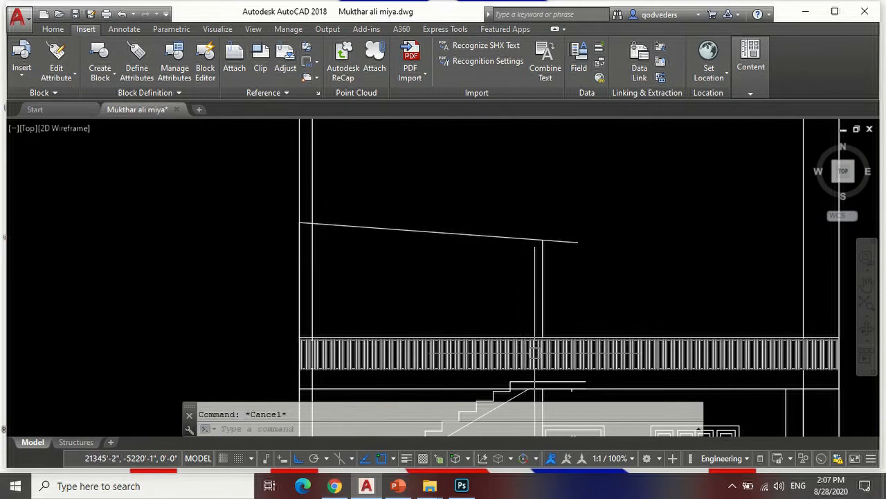
text(ex)
key(Return)
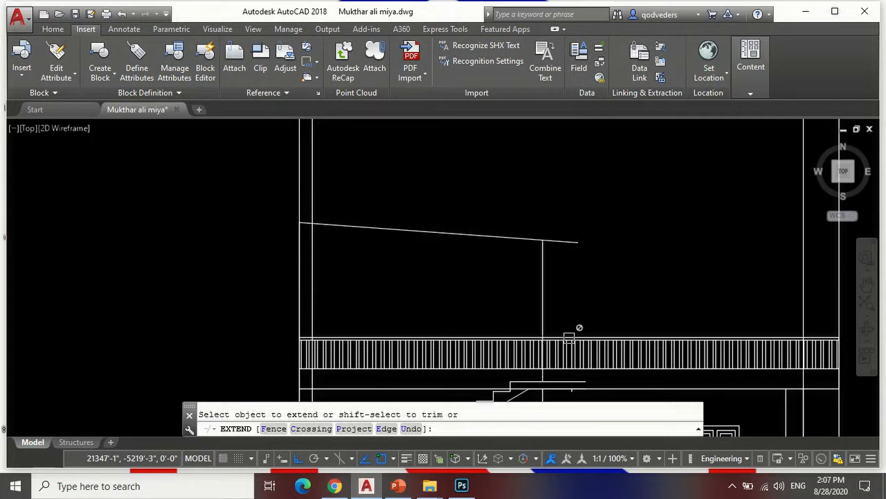
key(Return)
Trim away the railing balusters on the staircase side of the vertical wall line.
text(tr)
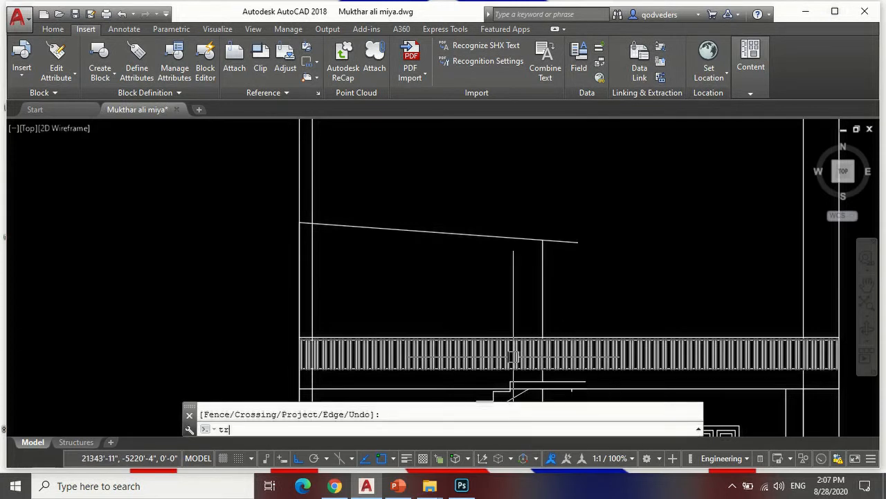
key(Return)
key(Return)
click(491, 353)
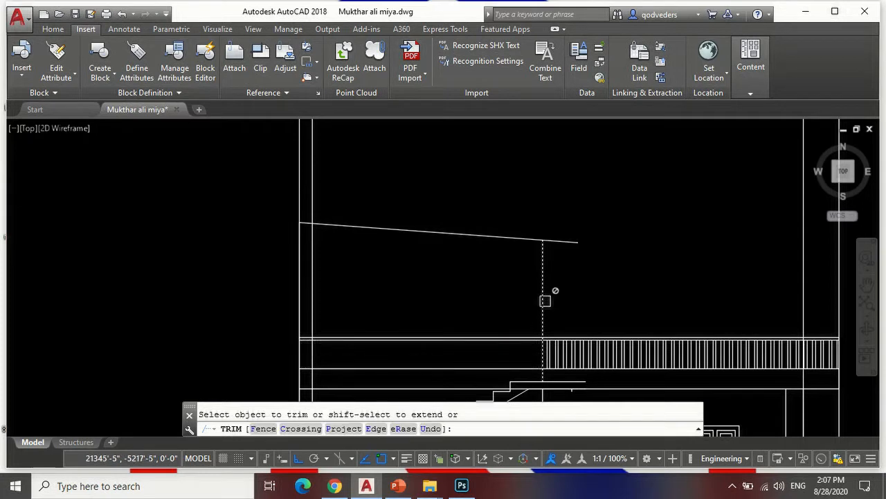
key(Return)
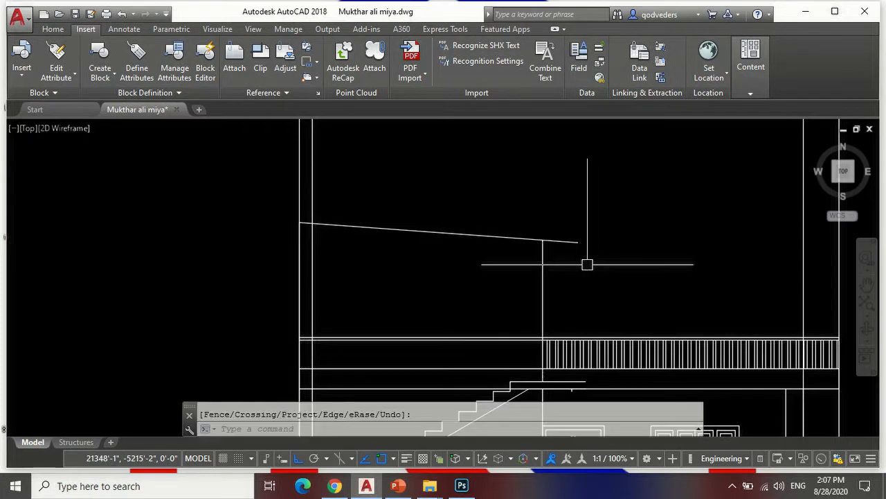
Trim the horizontal railing and floor slab lines across the stairwell, between the outer wall and the stair room's wall line.
scroll(588, 260, down, 3)
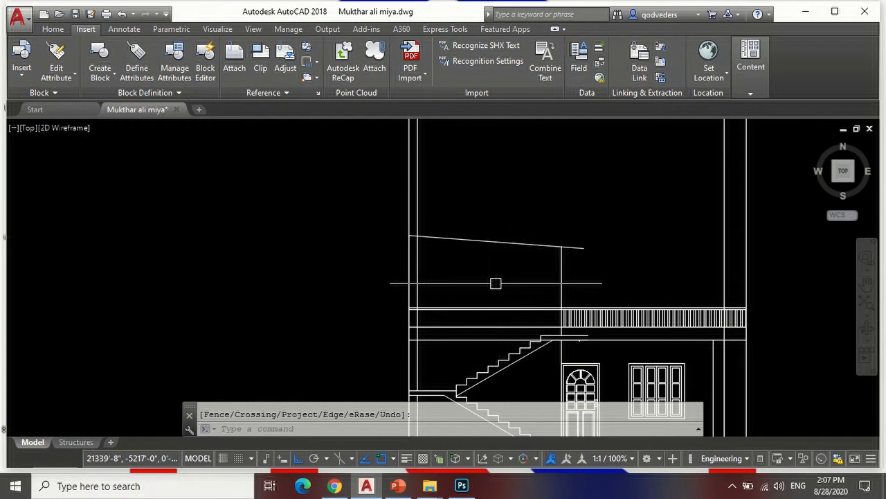
text(r)
key(Escape)
key(Return)
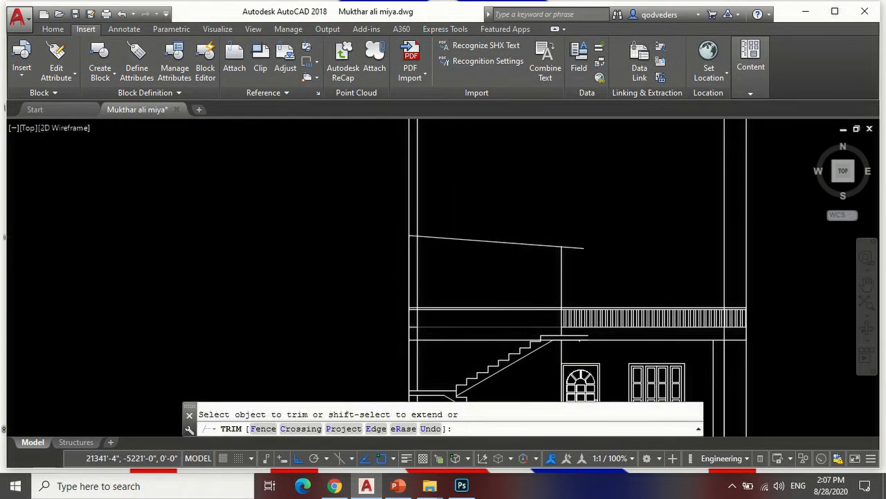
click(487, 282)
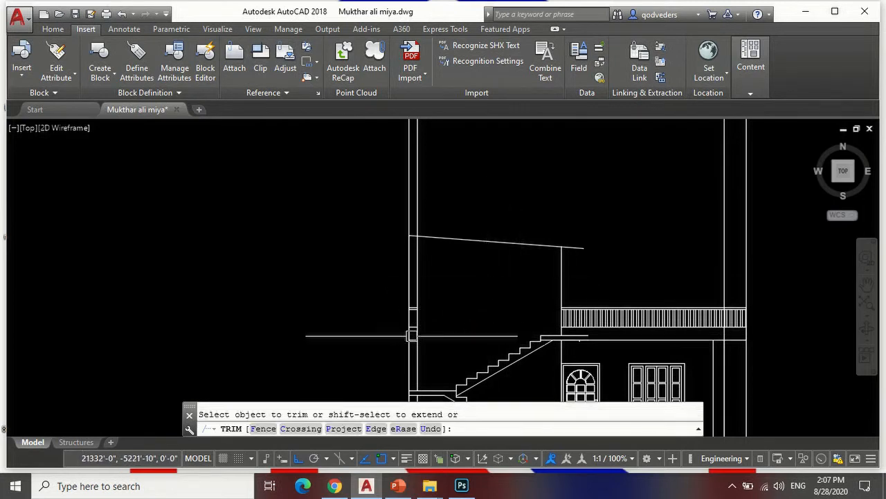
key(Return)
Erase the short leftover horizontal segments between the two outer wall lines beside the staircase.
scroll(418, 338, up, 5)
text(e)
key(Return)
click(352, 329)
click(440, 364)
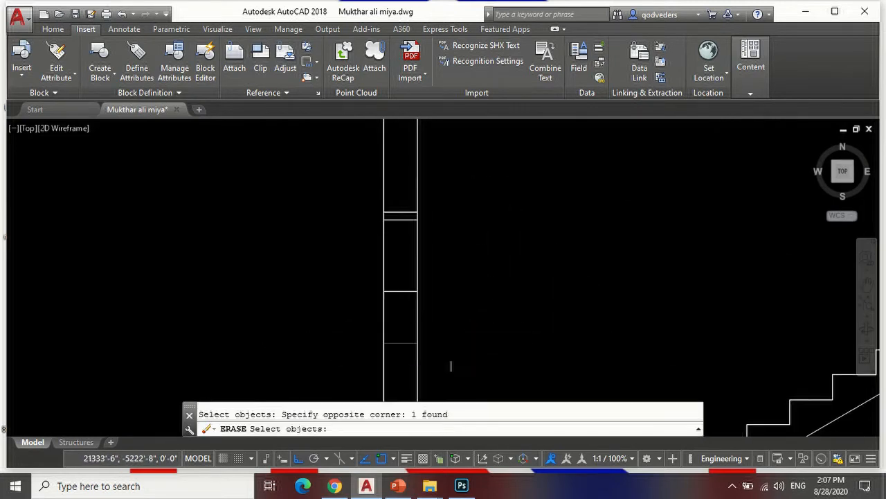
key(Return)
scroll(303, 335, down, 2)
click(332, 257)
click(425, 322)
scroll(425, 322, down, 2)
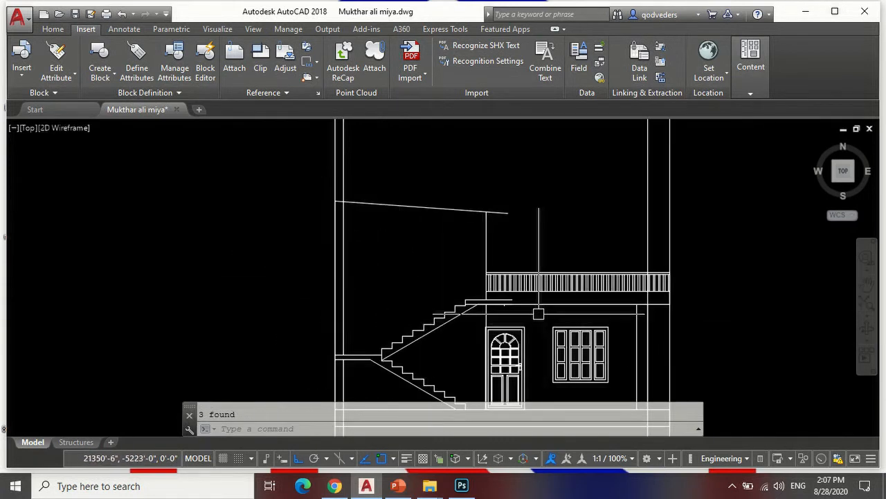
Erase the short stray vertical tick beneath the upper landing above the door.
scroll(540, 310, up, 2)
scroll(461, 297, up, 2)
click(510, 296)
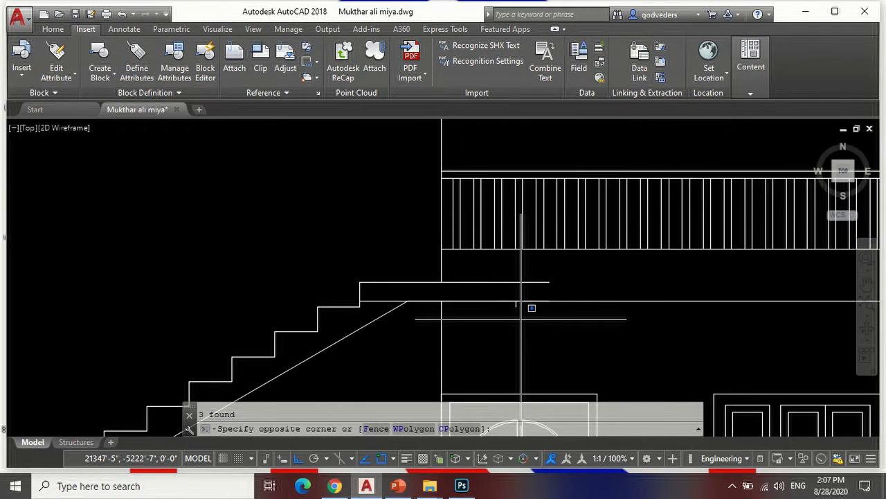
click(520, 320)
scroll(547, 303, down, 4)
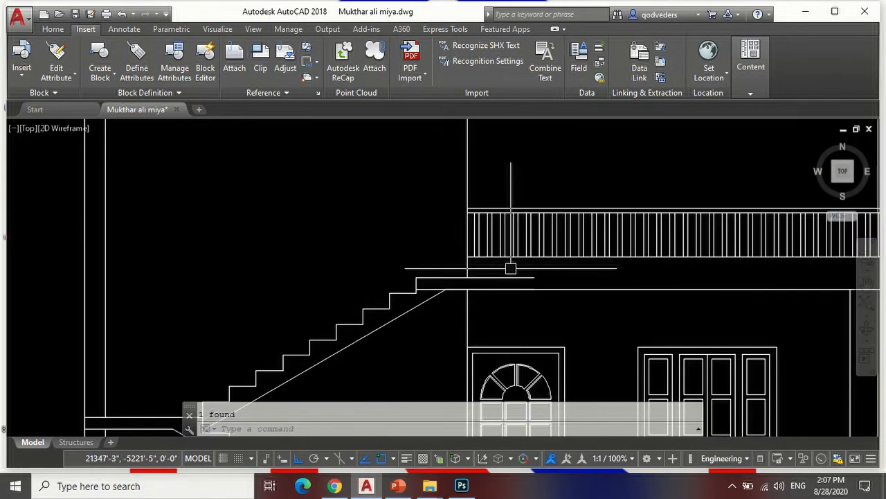
Compare the staircase along section line Z-Z on the ground floor plan with the stair flights on the south elevation.
scroll(483, 318, up, 2)
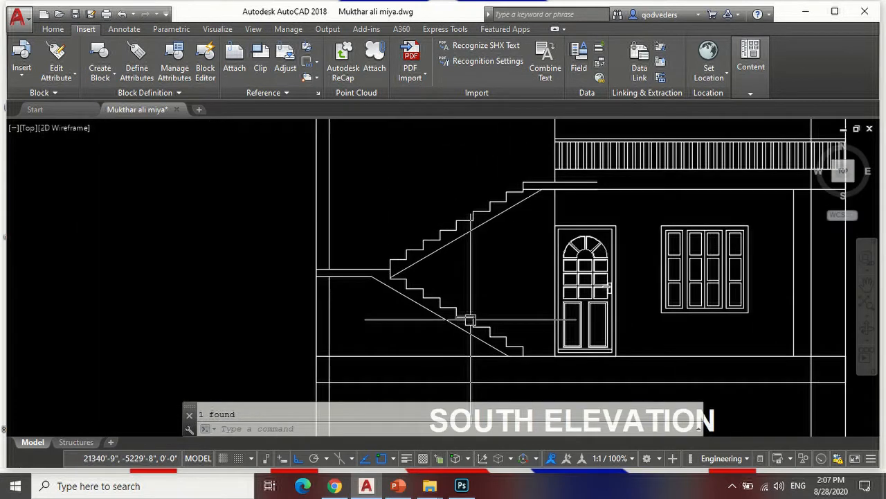
scroll(462, 322, down, 4)
scroll(520, 315, down, 5)
scroll(490, 286, up, 5)
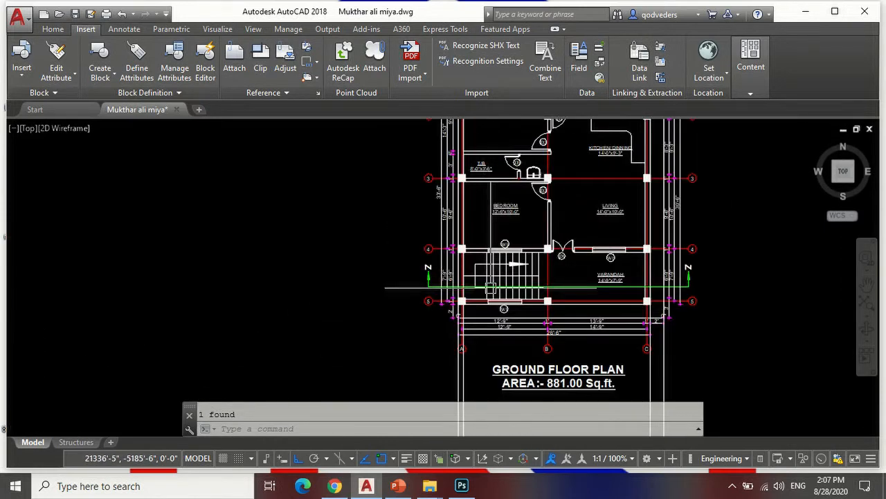
scroll(491, 286, up, 2)
scroll(450, 207, down, 5)
scroll(522, 351, up, 5)
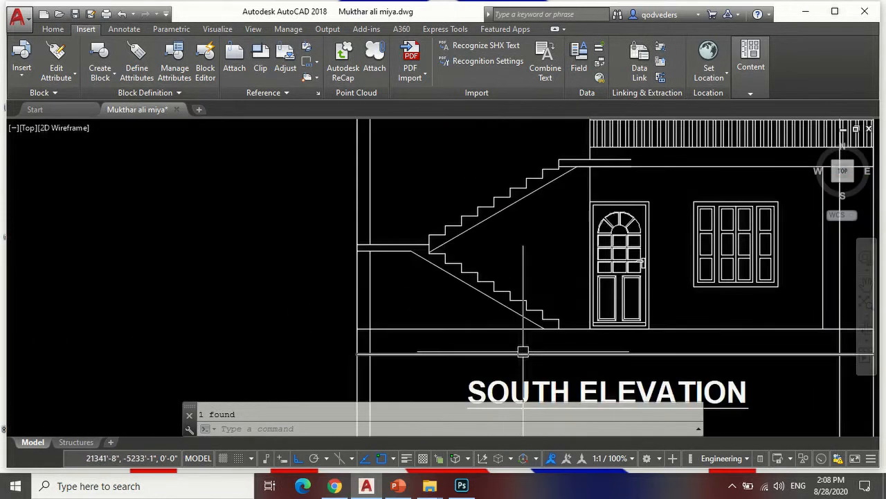
scroll(533, 333, down, 2)
scroll(495, 329, down, 4)
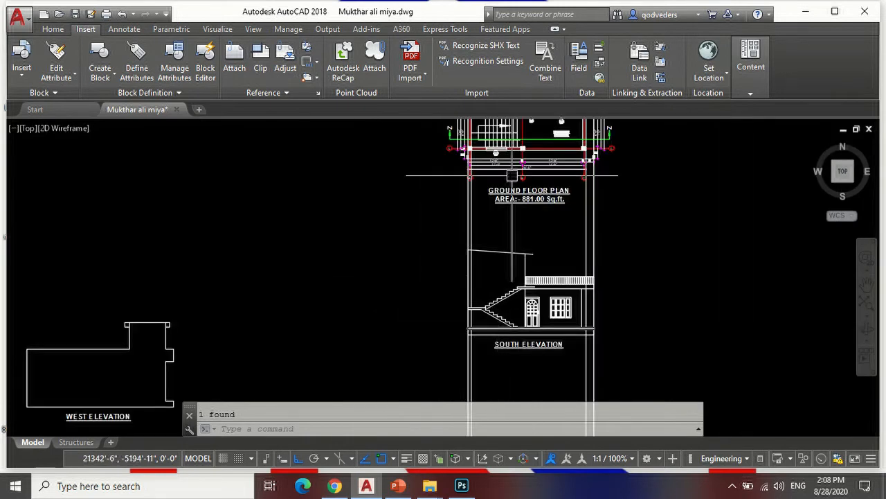
scroll(513, 179, up, 4)
scroll(516, 187, down, 2)
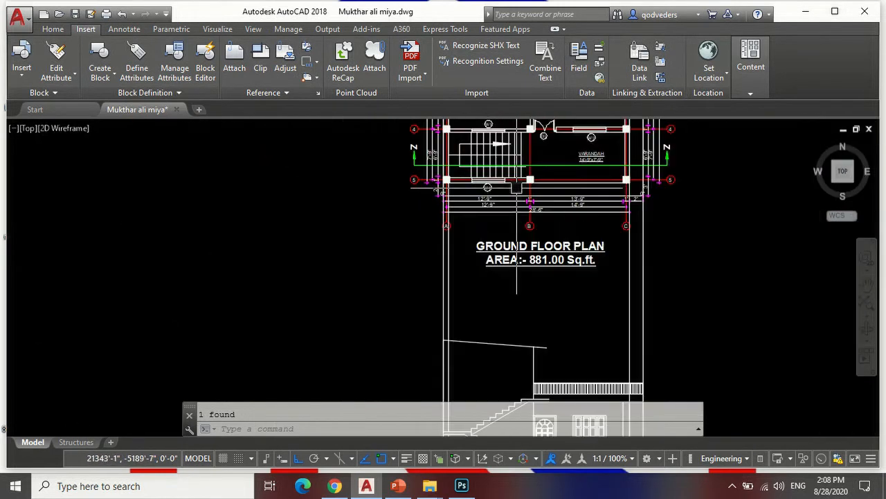
scroll(485, 277, down, 5)
scroll(492, 314, up, 6)
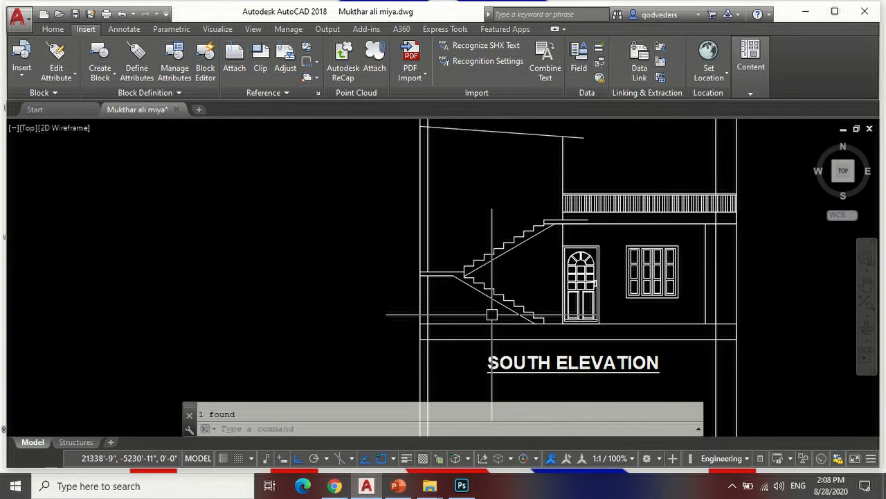
Hatch the lower stair flight and its intermediate landing on the south elevation with the SOLID pattern.
scroll(483, 289, up, 4)
text(hatch)
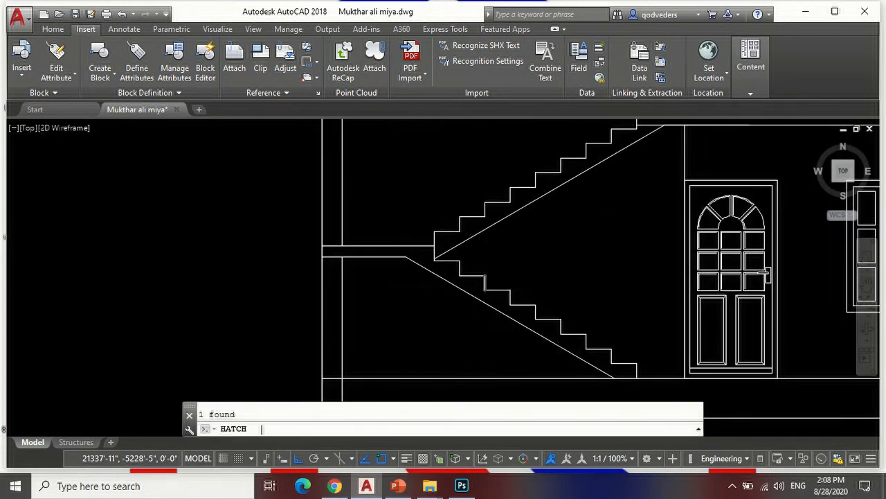
key(Return)
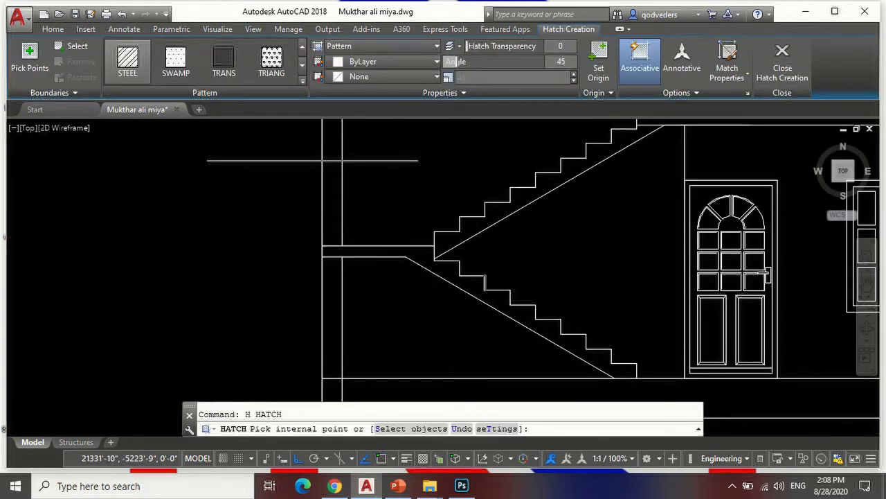
click(302, 82)
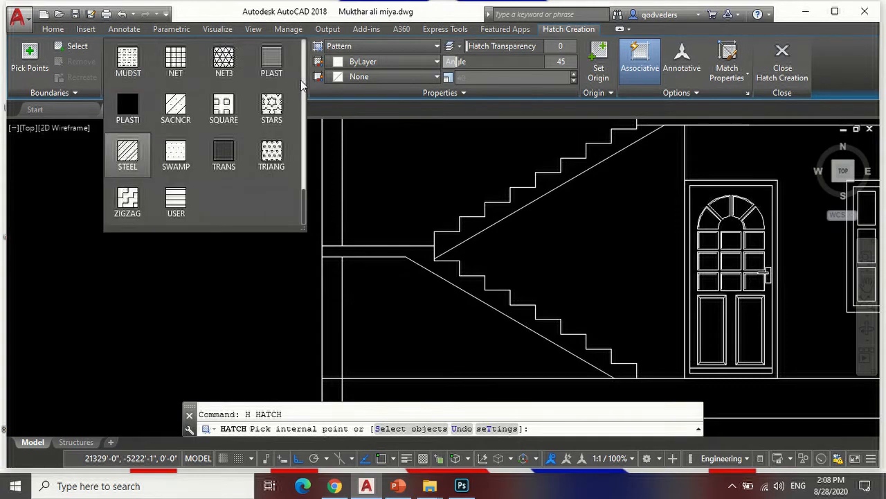
scroll(184, 139, up, 3)
scroll(183, 138, up, 6)
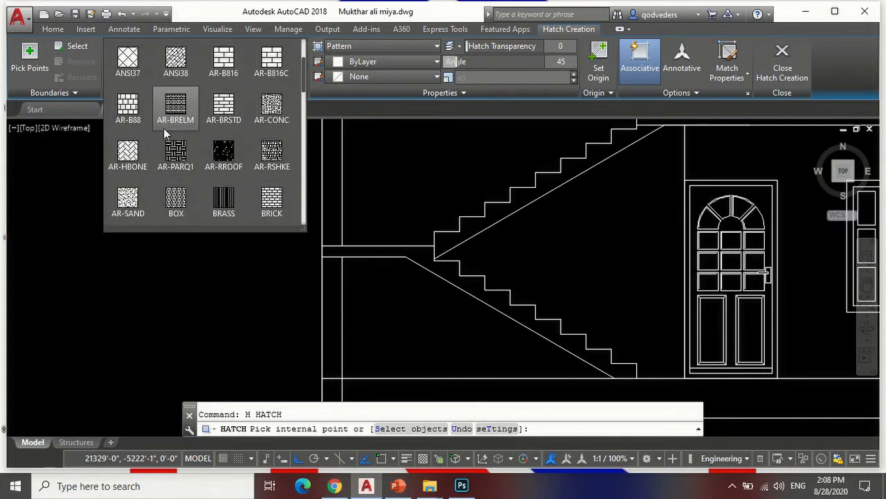
click(138, 62)
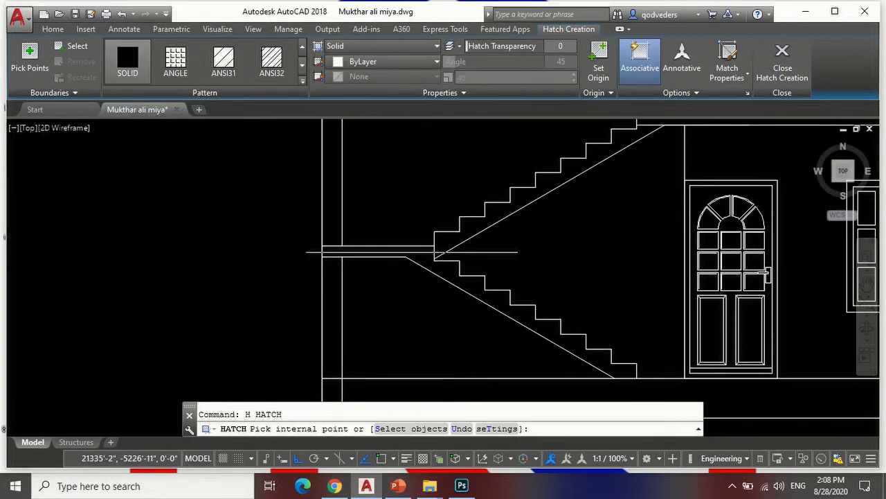
click(417, 253)
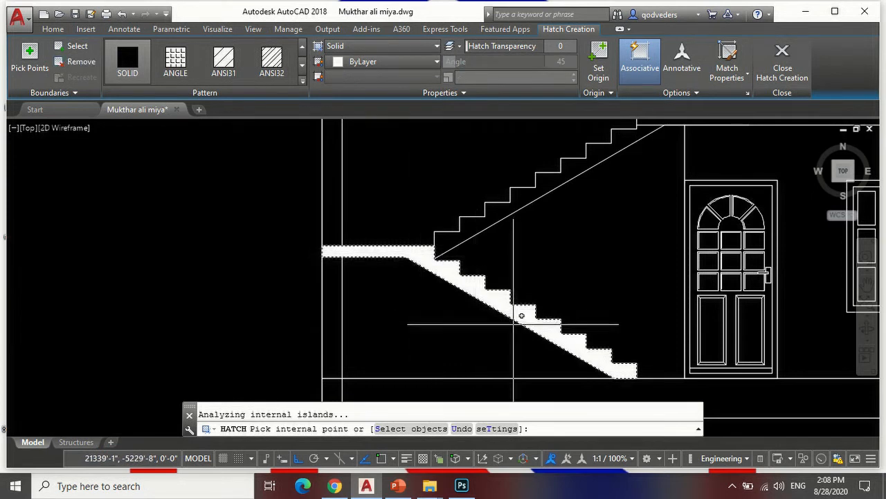
key(Return)
scroll(372, 338, down, 3)
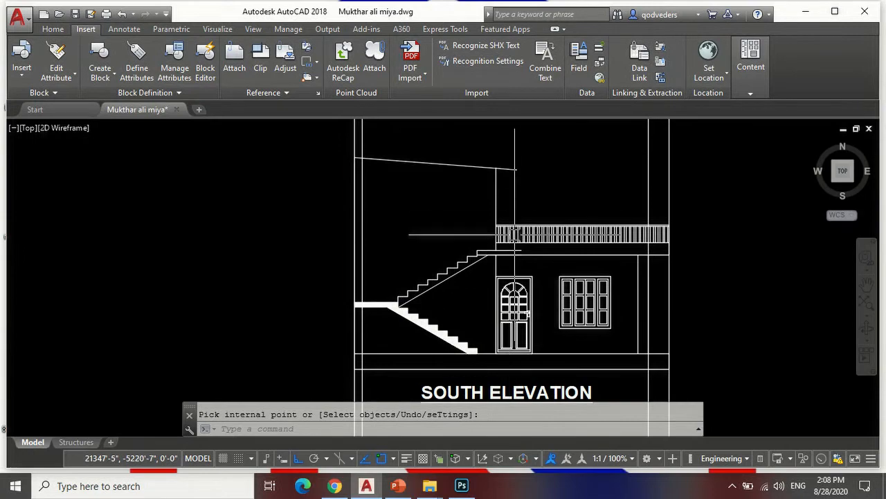
scroll(515, 255, up, 2)
text(XL)
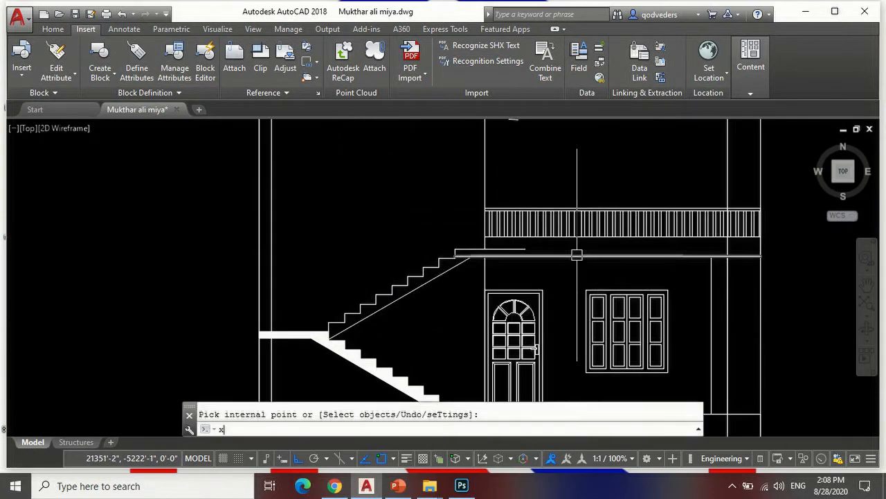
key(Escape)
Project a vertical construction line from the staircase's end riser on the ground floor plan down through the south elevation.
scroll(578, 271, down, 5)
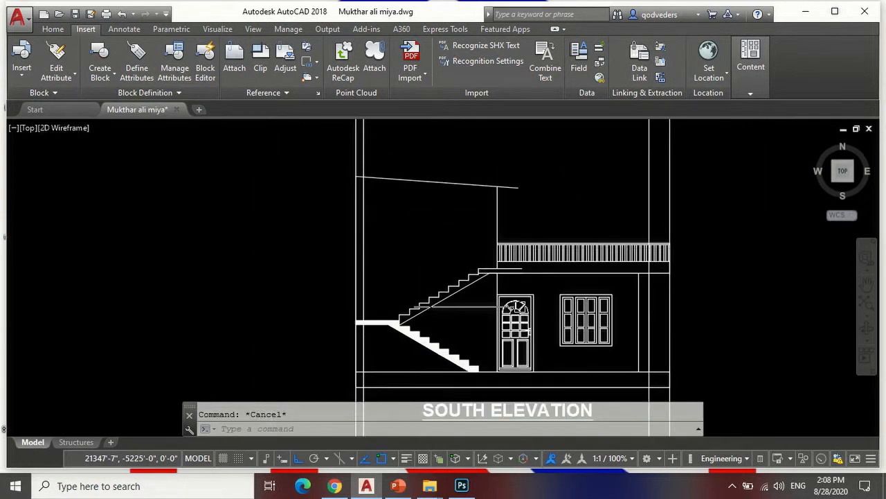
scroll(523, 245, up, 3)
scroll(523, 245, up, 4)
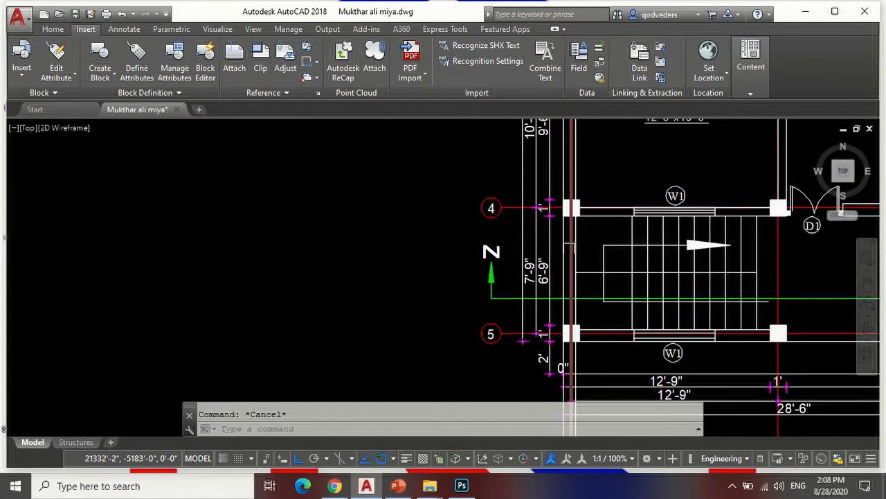
scroll(544, 313, down, 4)
scroll(544, 313, up, 4)
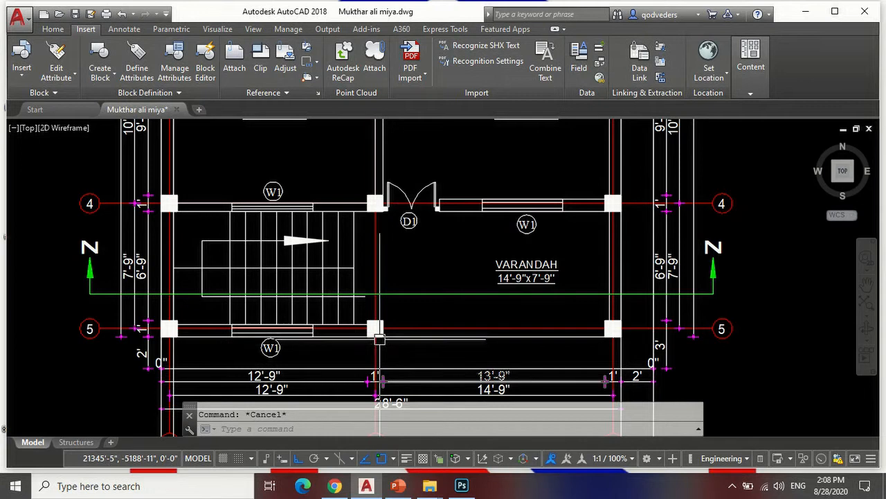
text(xl)
key(Return)
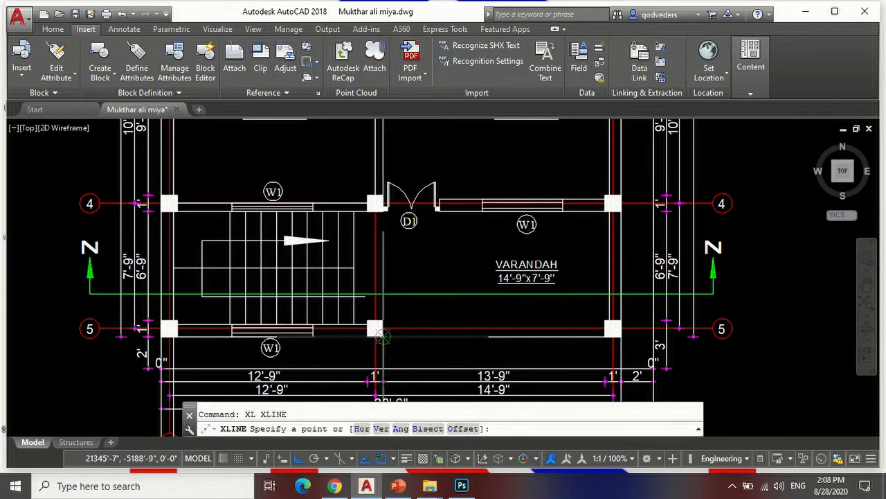
key(Return)
scroll(354, 331, up, 2)
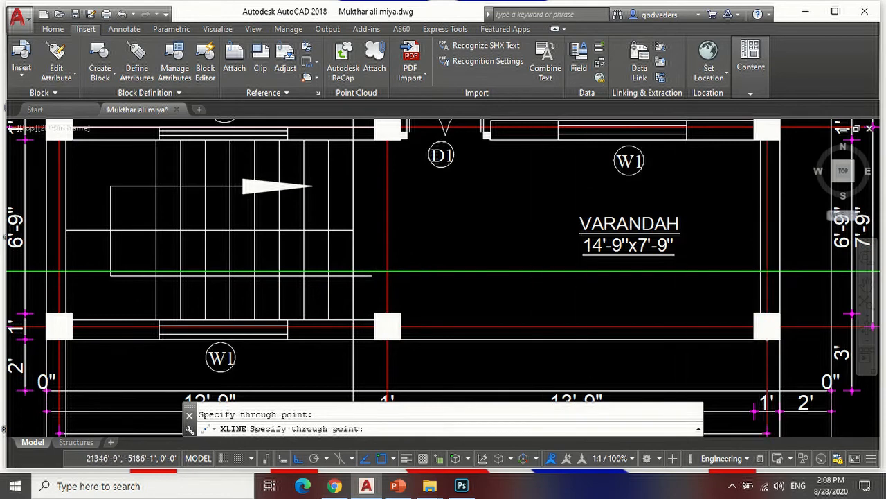
scroll(518, 274, down, 2)
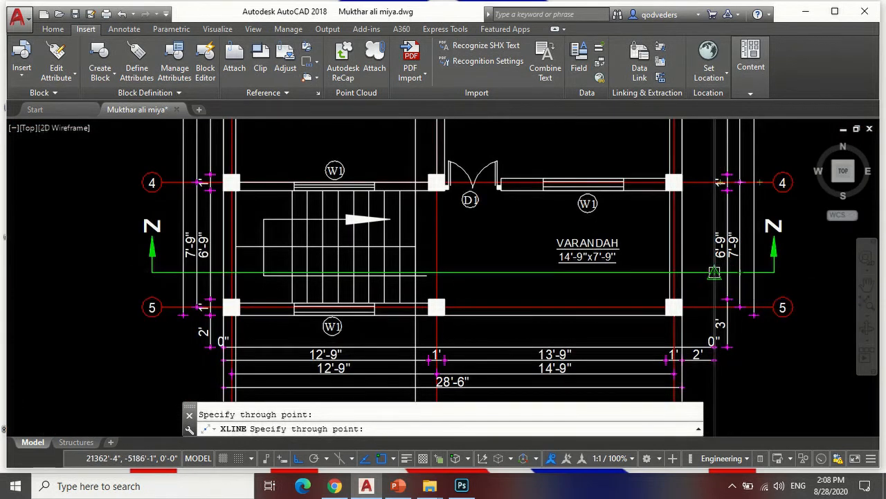
scroll(477, 257, down, 3)
scroll(477, 258, down, 2)
scroll(482, 352, up, 5)
key(Escape)
Draw a horizontal construction line through the top corner of the upper flight's last riser on the south elevation.
text(xl)
key(Return)
text(h)
key(Return)
scroll(416, 341, up, 5)
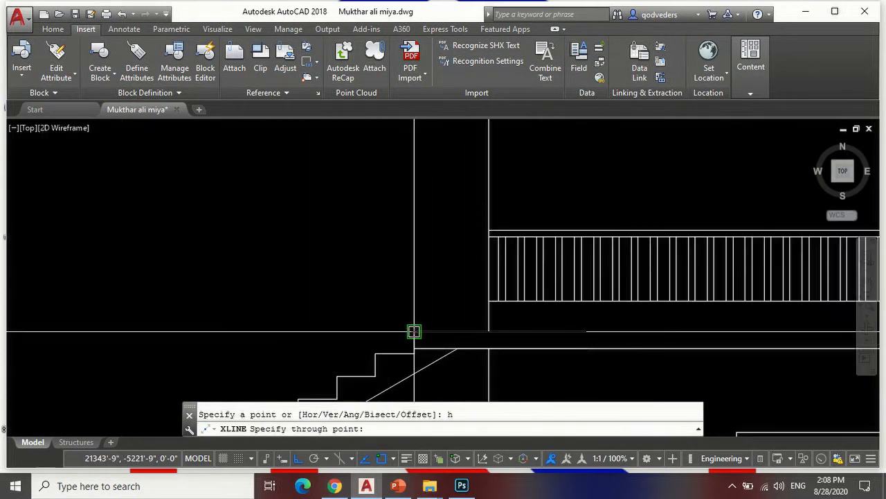
click(414, 331)
scroll(450, 311, down, 3)
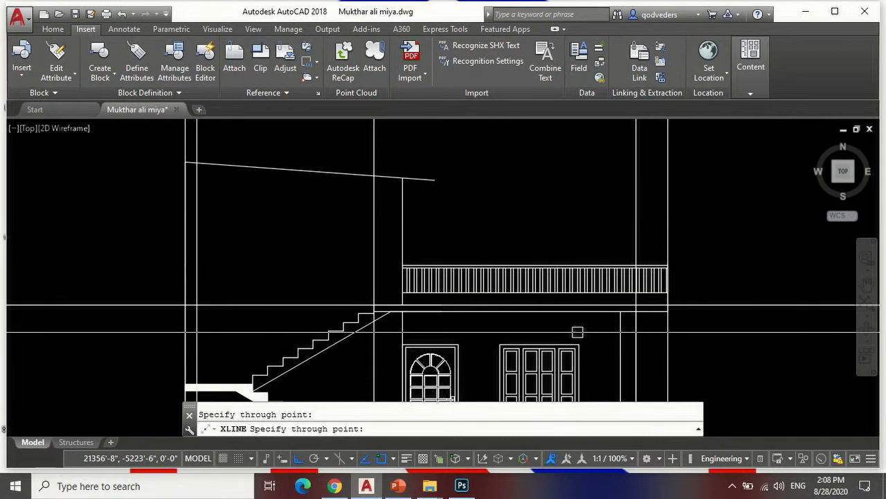
key(Return)
Trim the horizontal construction line beyond the building's two outermost wall lines.
scroll(672, 315, up, 2)
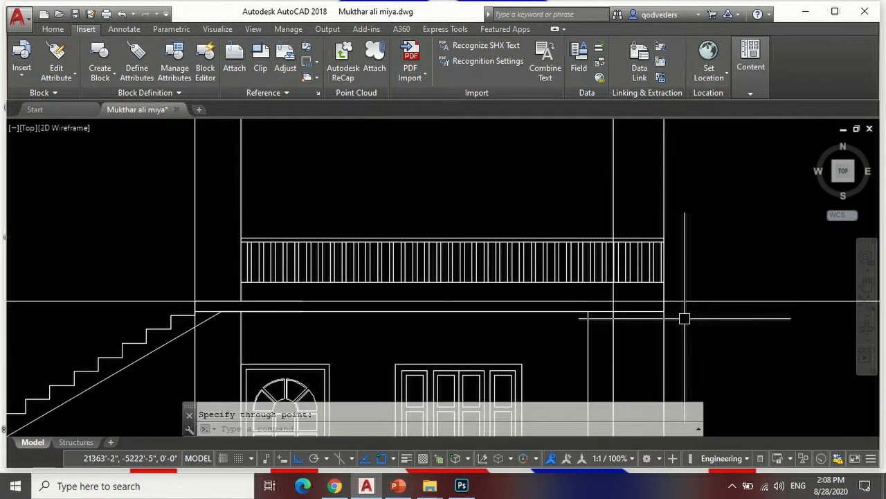
text(tr)
key(Return)
click(663, 334)
scroll(582, 300, down, 2)
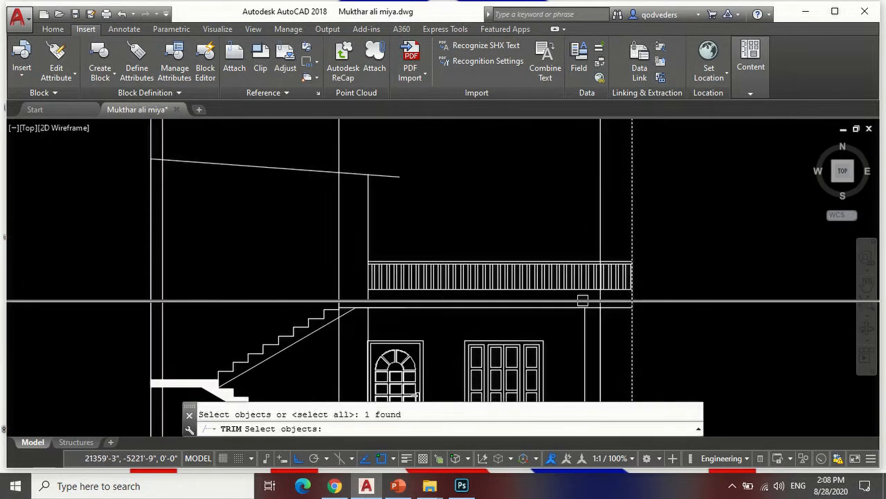
click(150, 320)
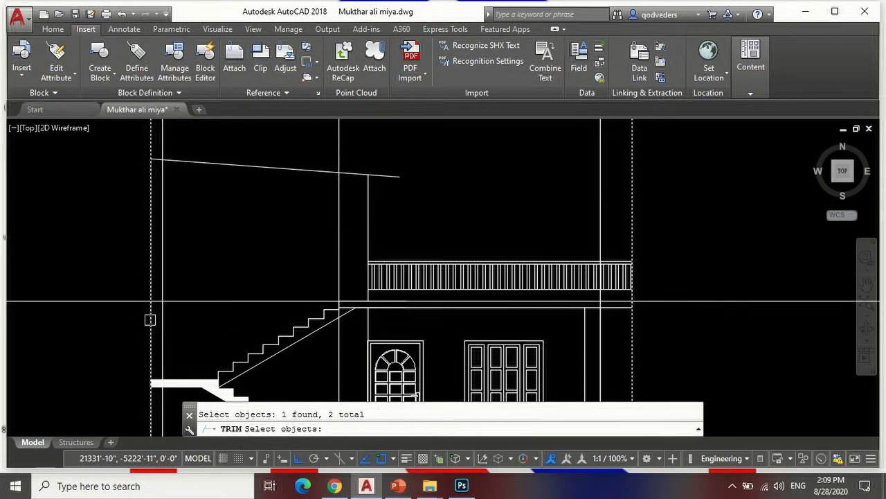
key(Return)
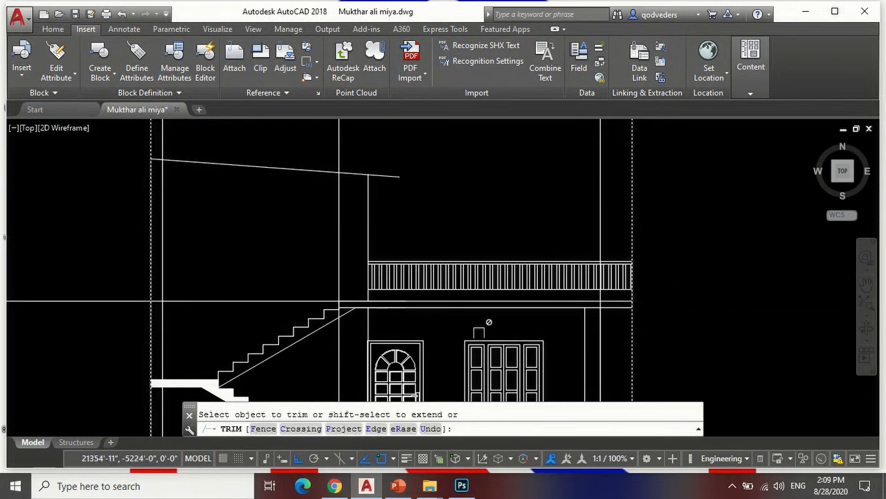
key(Return)
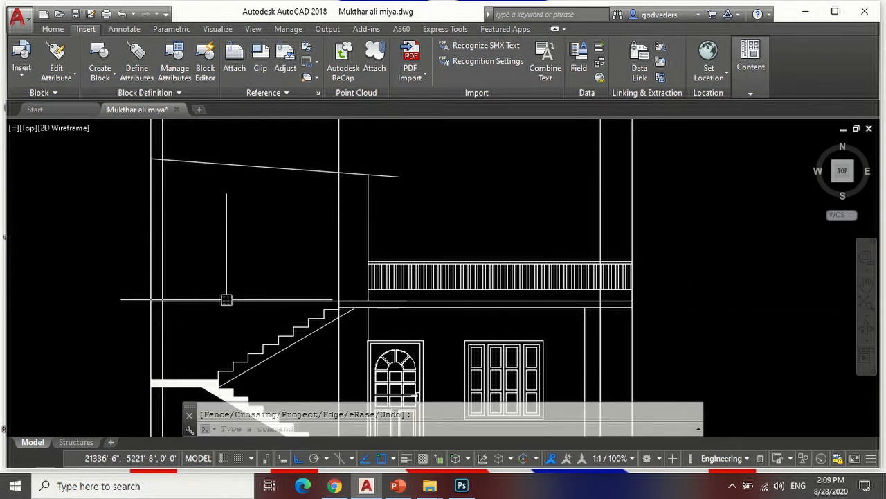
Trim the horizontal line across the stairwell, between the inner face of the outer wall and the upper flight's last riser.
text(tr)
key(Return)
key(Return)
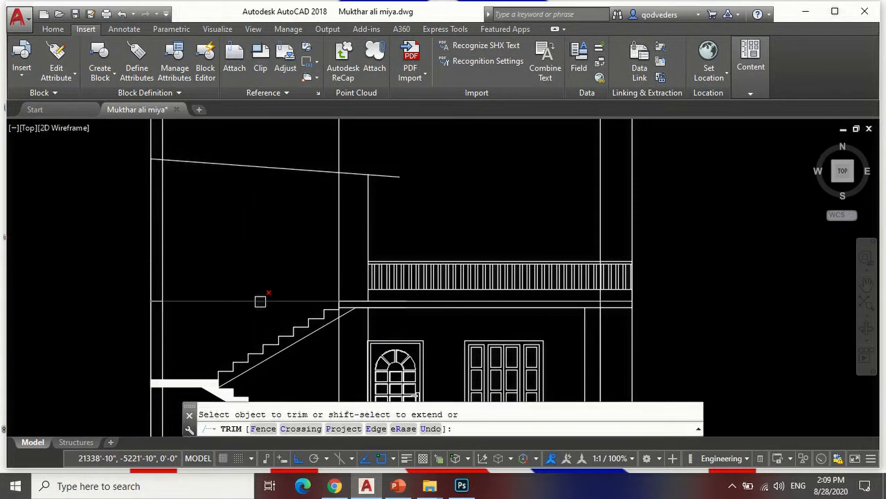
key(Return)
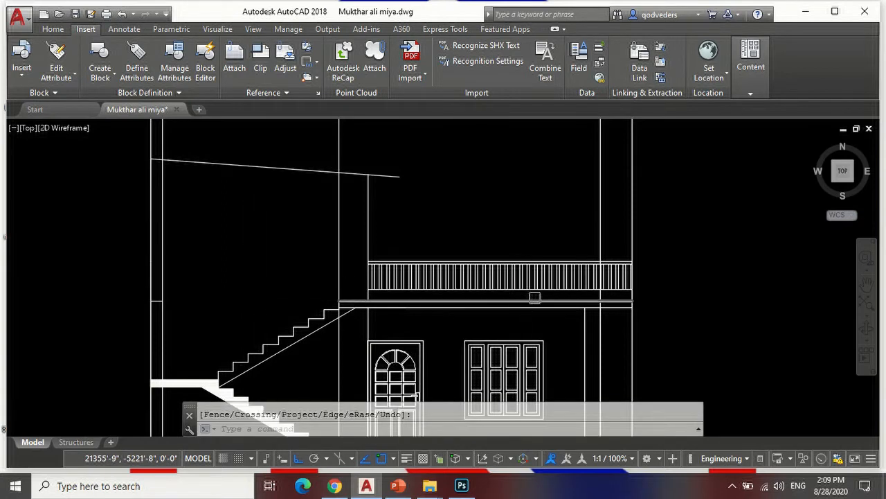
key(Escape)
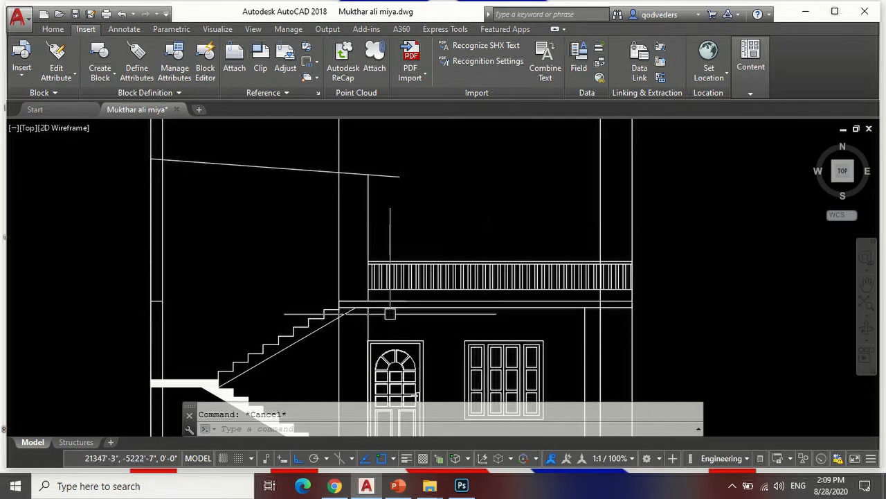
Offset the short slab line inside the outer stair wall and the floor slab's top line 17 inches downward.
scroll(301, 305, down, 2)
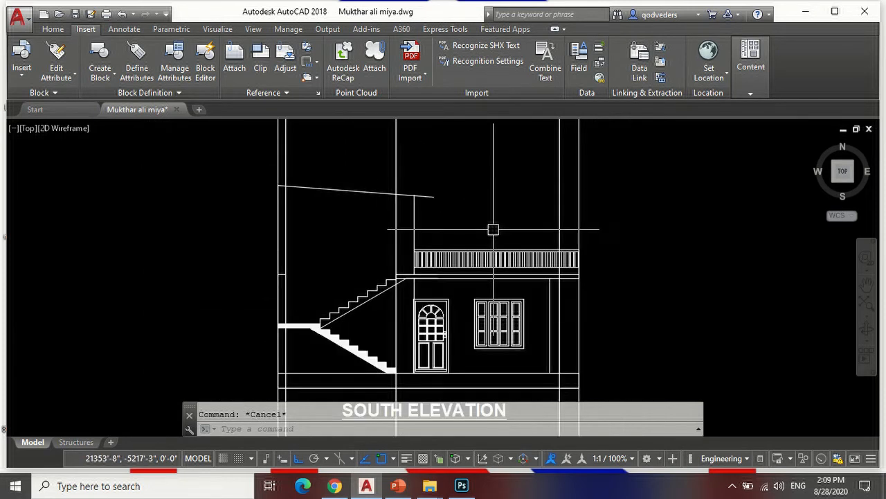
scroll(303, 288, up, 4)
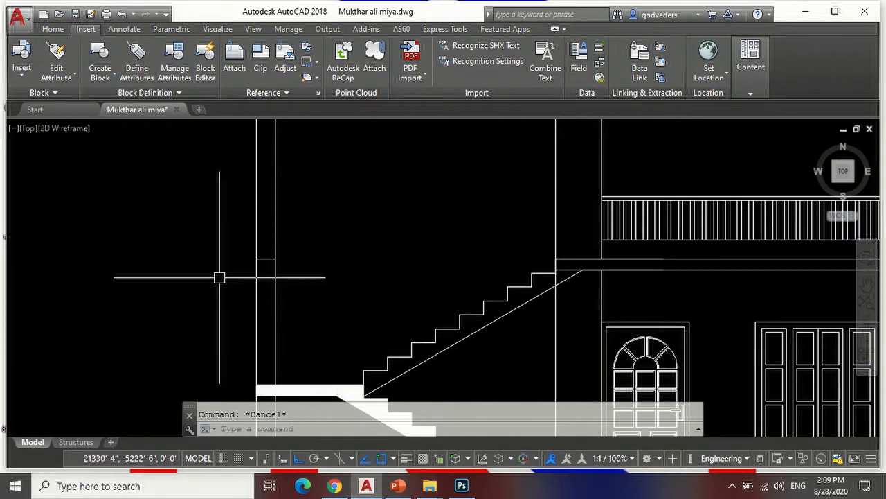
scroll(266, 258, up, 2)
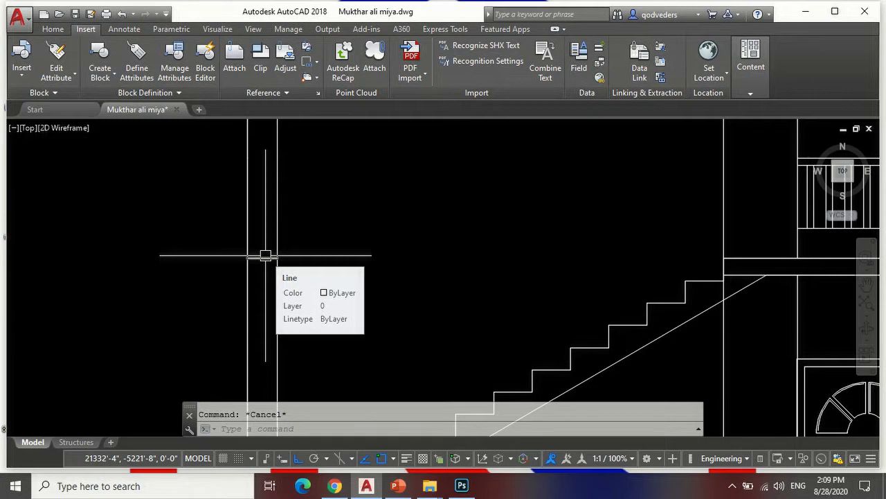
text(o)
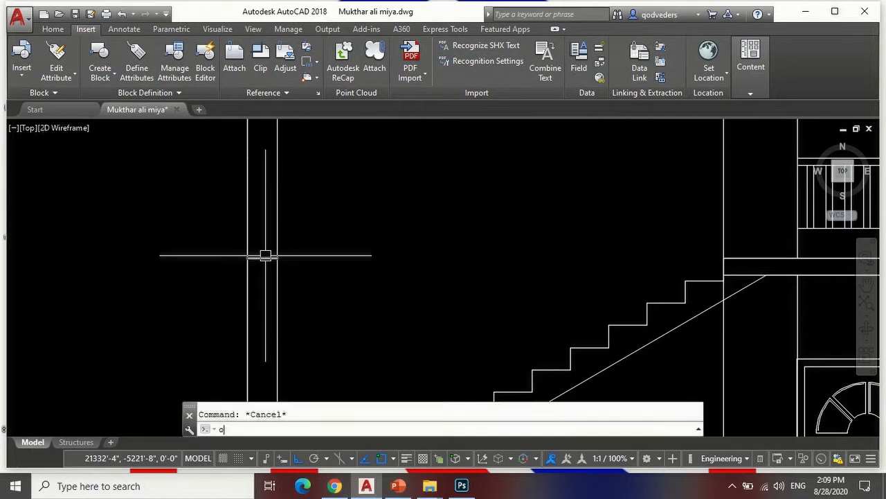
key(Return)
text(17)
key(Return)
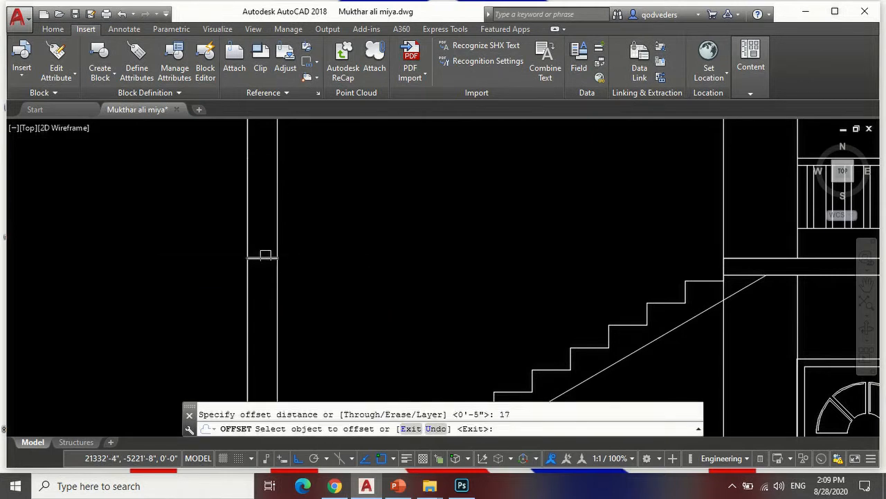
click(251, 258)
scroll(255, 258, down, 4)
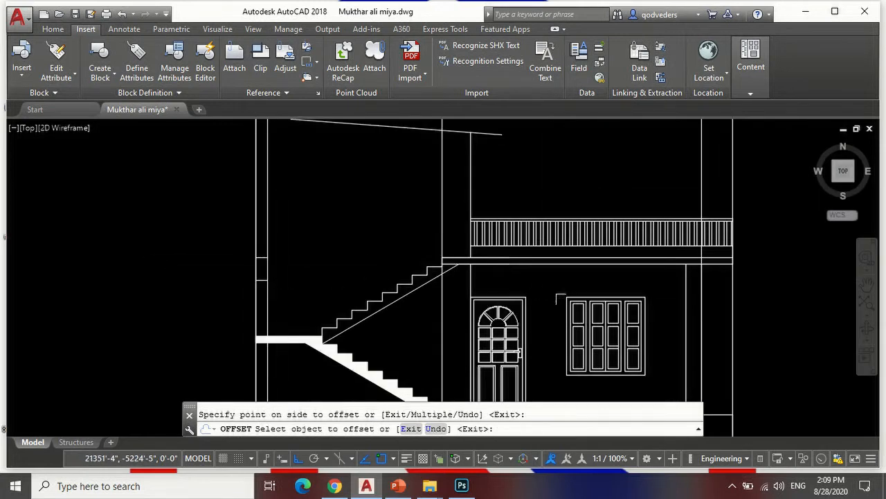
click(561, 299)
scroll(731, 277, up, 2)
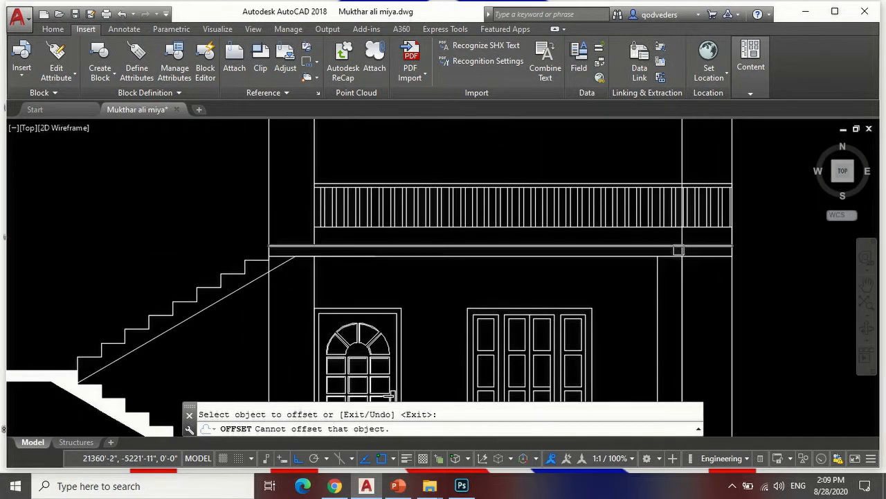
click(679, 250)
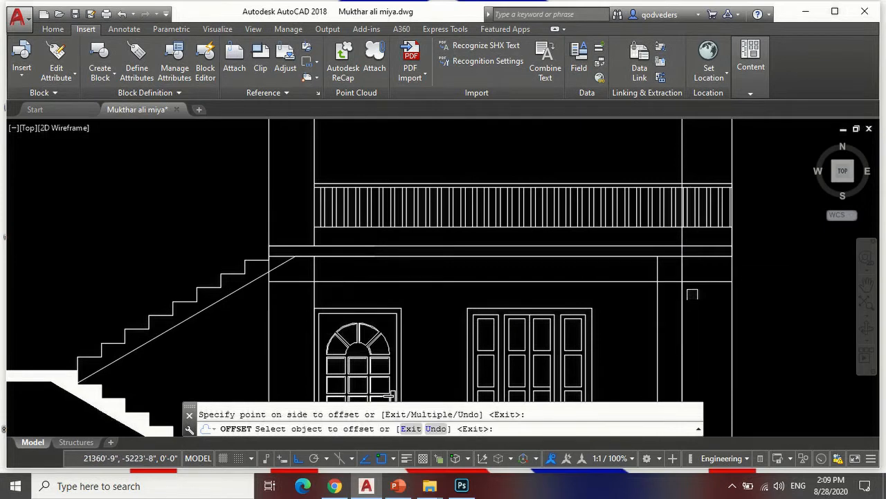
Examine how the ground floor plan's wall lines at grid C project down through the south elevation.
scroll(692, 294, down, 5)
scroll(651, 305, up, 4)
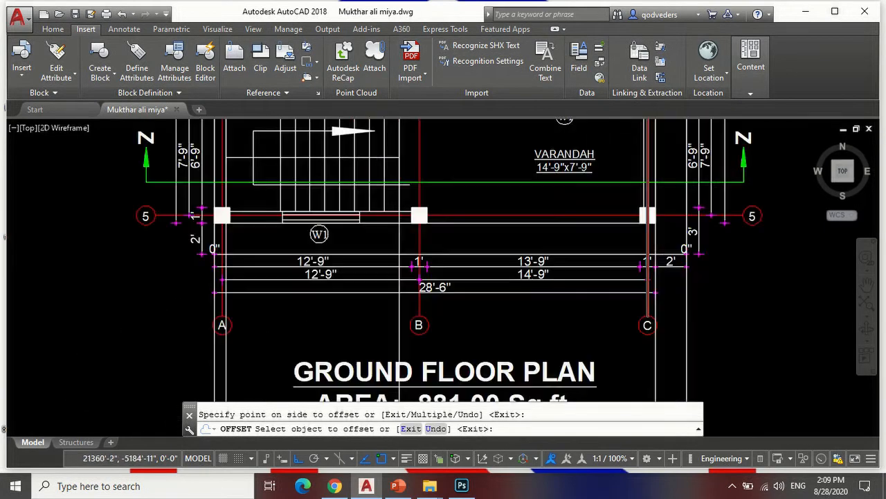
scroll(654, 318, down, 5)
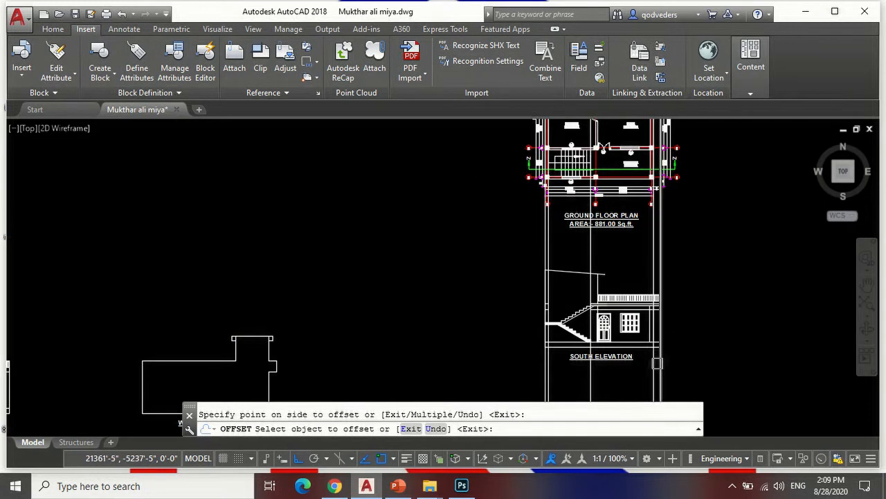
scroll(659, 359, up, 6)
scroll(643, 316, down, 3)
scroll(613, 234, up, 2)
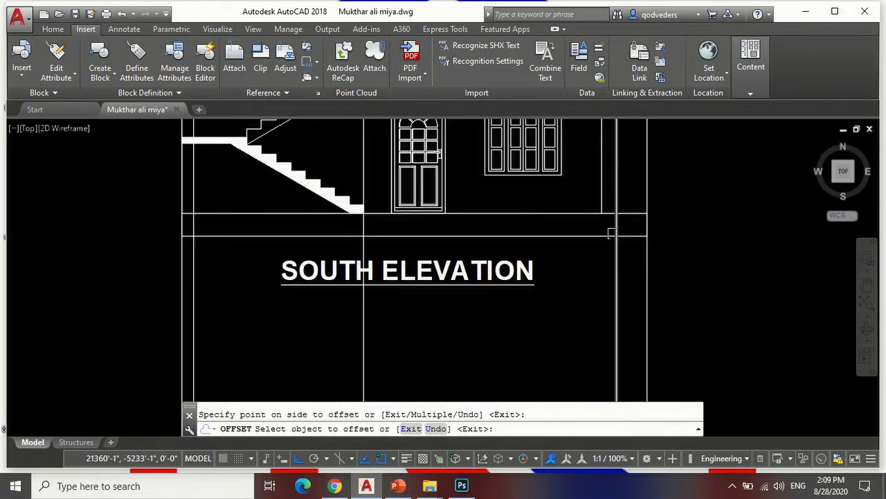
scroll(604, 265, down, 2)
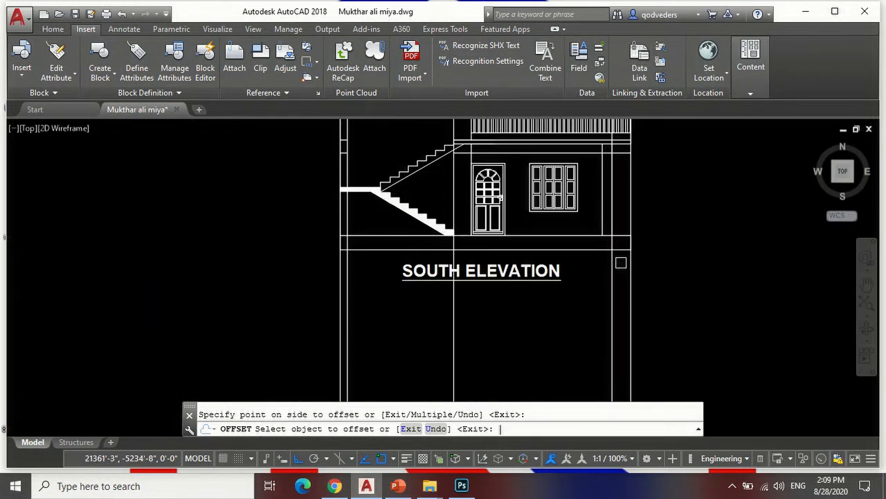
key(Return)
scroll(671, 329, down, 3)
scroll(624, 231, up, 2)
scroll(624, 230, up, 8)
key(Escape)
scroll(636, 183, down, 1)
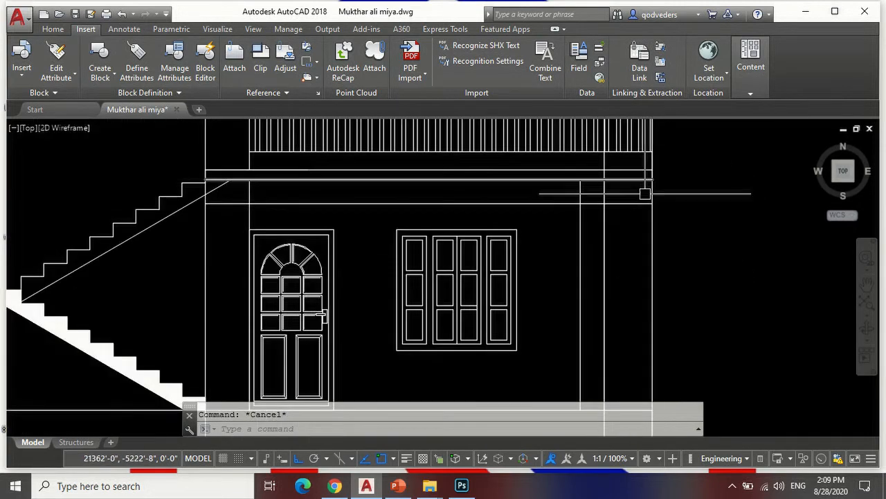
scroll(643, 198, down, 6)
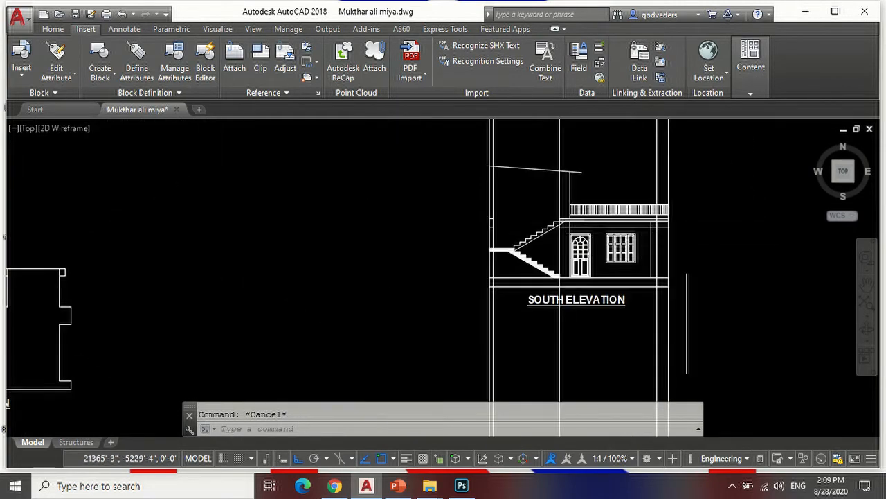
scroll(645, 287, up, 2)
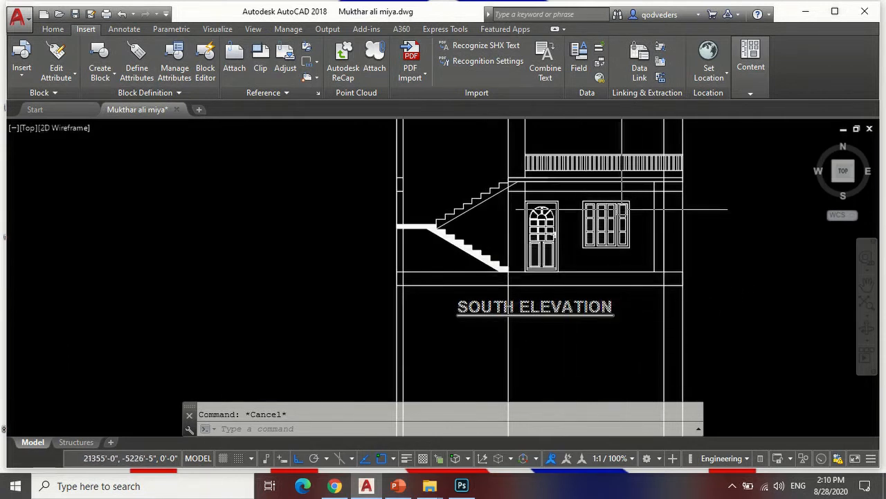
scroll(664, 181, up, 5)
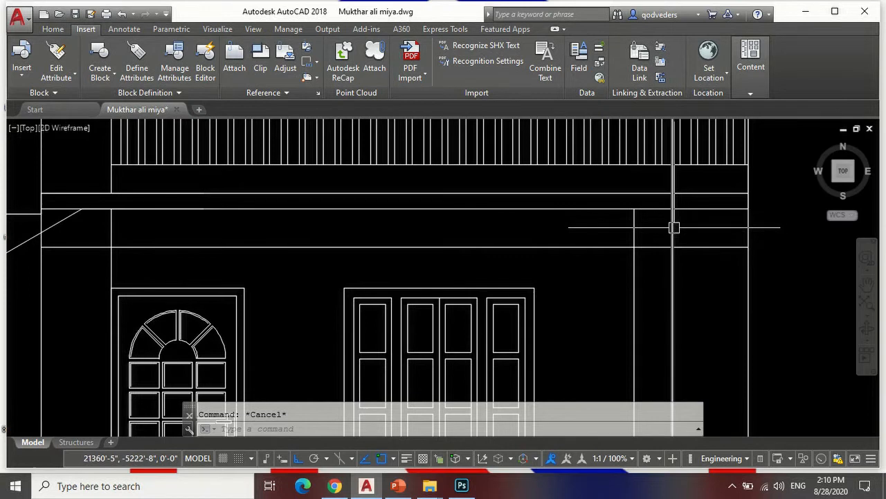
Offset the projected vertical line near the verandah's outer end 9 inches toward the window to form the beam width.
text(o)
key(Return)
text(9)
key(Return)
click(673, 226)
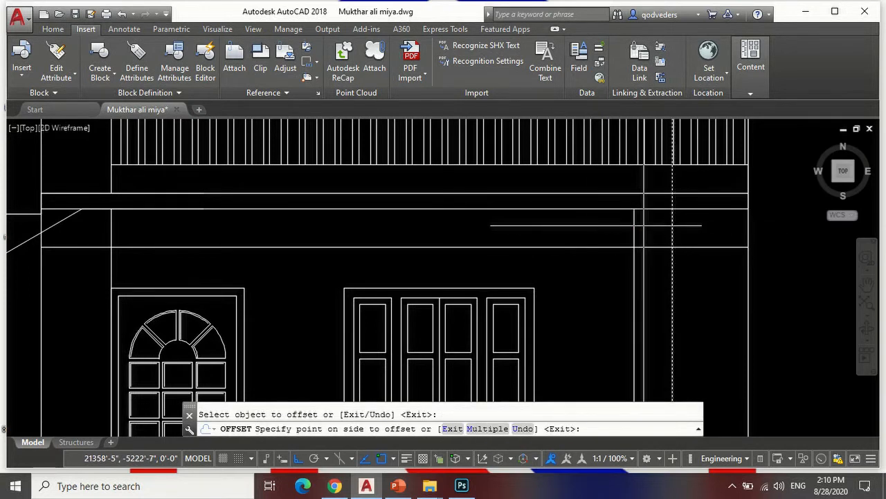
click(644, 225)
key(Return)
key(Return)
key(Escape)
Trim the floor slab's underside line between the two vertical beam lines.
text(tr)
key(Return)
key(Return)
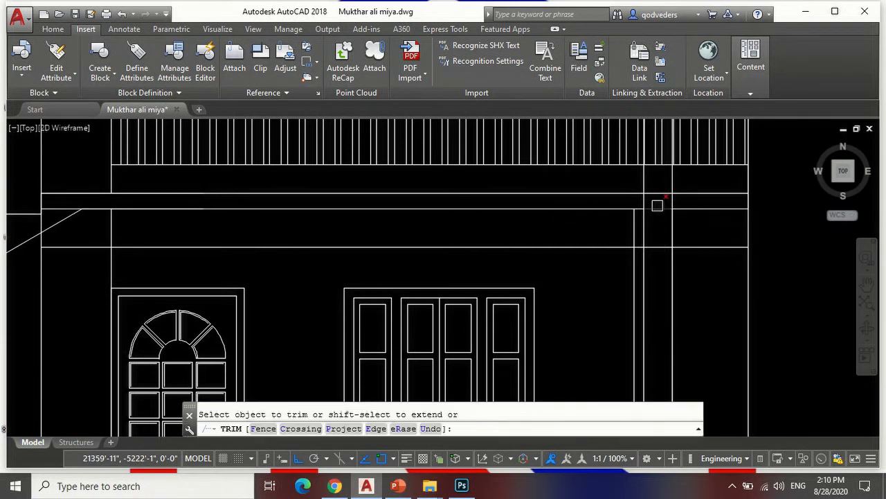
key(Escape)
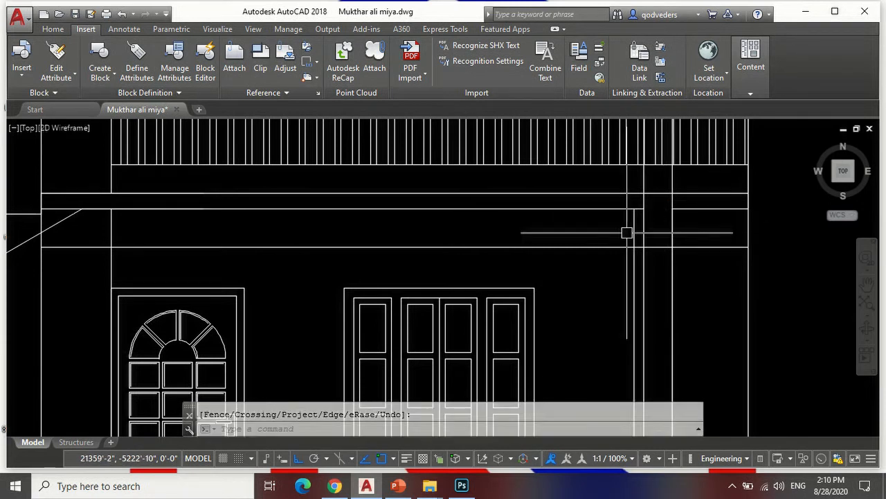
Erase the old vertical elevation line below the slab, just beside the beam line nearer the window.
text(e)
key(Return)
click(635, 230)
key(Return)
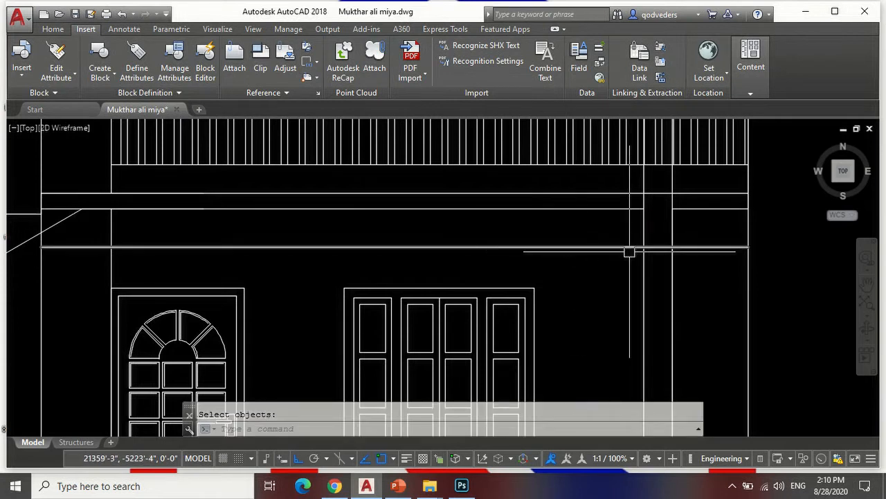
Trim the two vertical beam lines where they cross the floor slab's thickness.
text(tr)
key(Return)
key(Return)
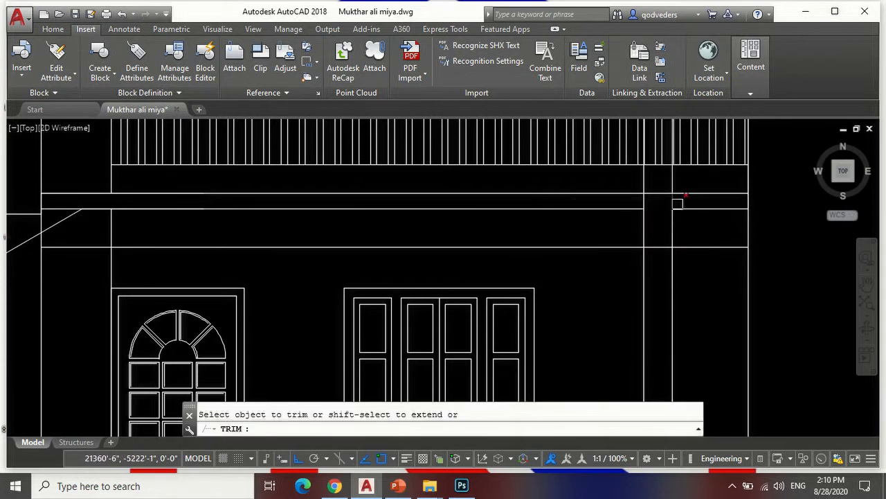
scroll(673, 202, up, 4)
scroll(665, 205, down, 3)
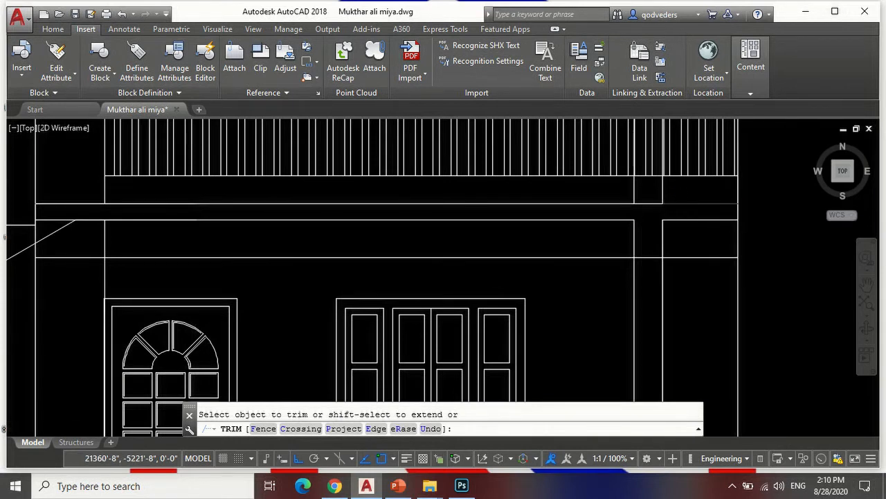
key(Escape)
Erase the two leftover vertical beam line pieces above the floor slab.
text(e)
key(Return)
click(676, 192)
click(612, 195)
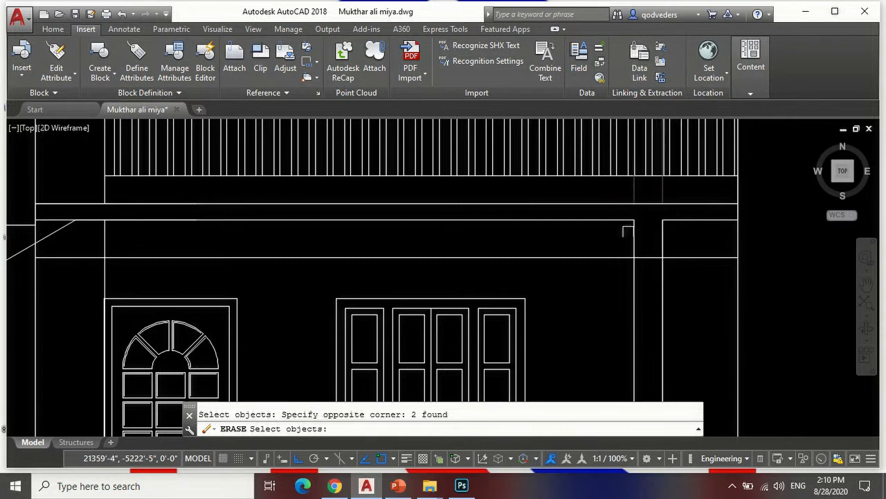
key(Return)
scroll(692, 239, down, 2)
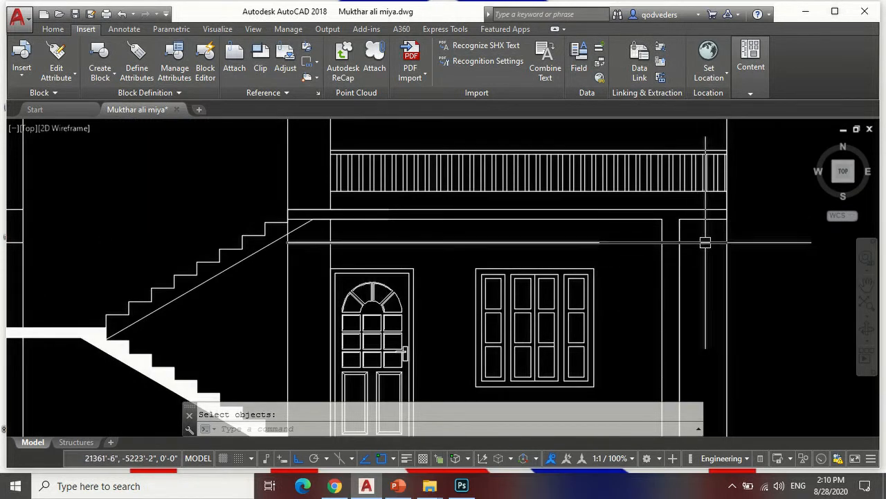
Trim the beam-bottom line beyond the verandah beam on both sides, keeping it within the beam and beside the staircase.
text(tr)
key(Return)
key(Return)
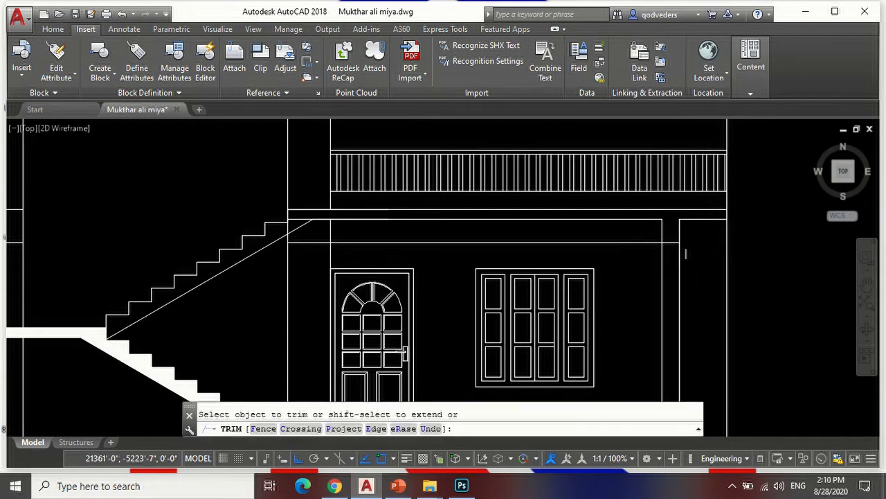
scroll(557, 320, down, 6)
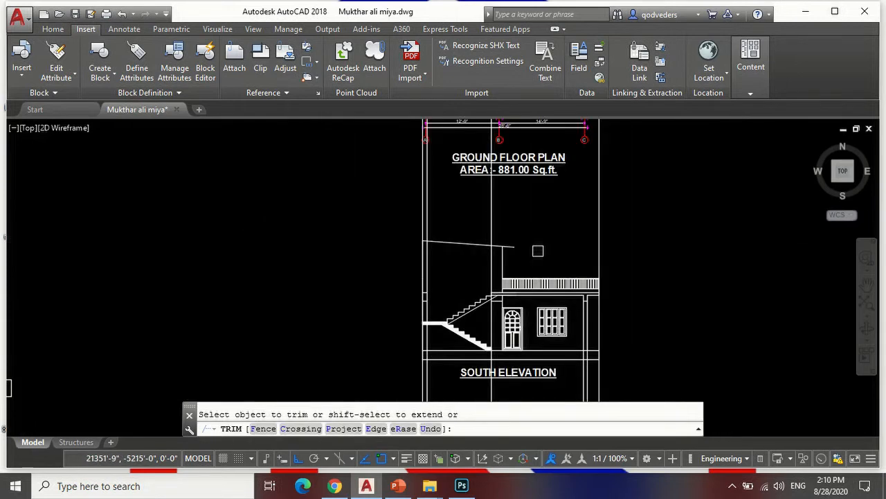
key(Return)
Project a vertical construction line down from the door-side face of column B-4 on the ground floor plan.
scroll(533, 254, down, 4)
scroll(528, 159, up, 6)
text(xl)
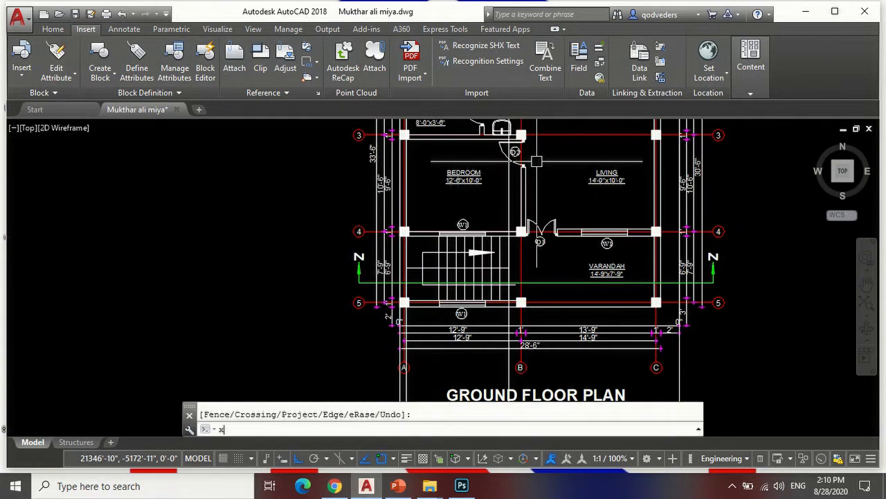
key(Return)
text(v)
key(Return)
scroll(537, 207, down, 2)
scroll(485, 199, up, 8)
click(485, 199)
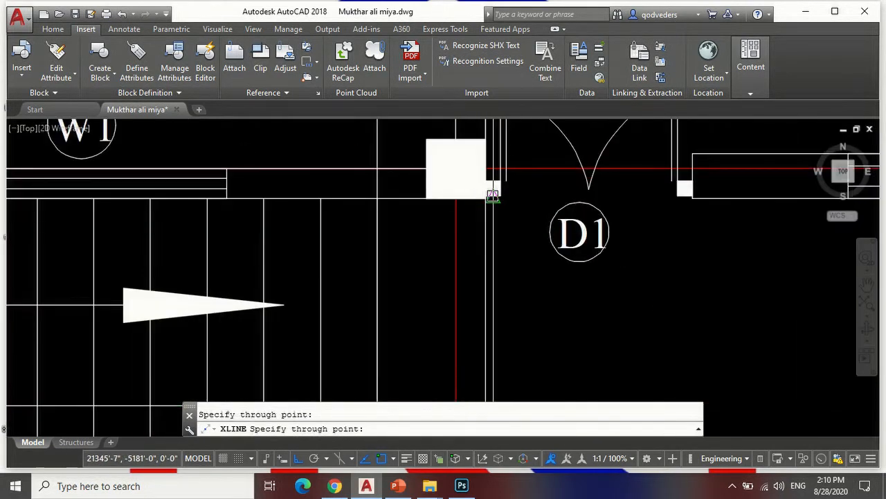
scroll(488, 200, down, 6)
scroll(541, 305, up, 2)
scroll(536, 307, up, 5)
key(Return)
key(Return)
text(c)
key(Return)
scroll(815, 305, up, 3)
scroll(699, 284, down, 5)
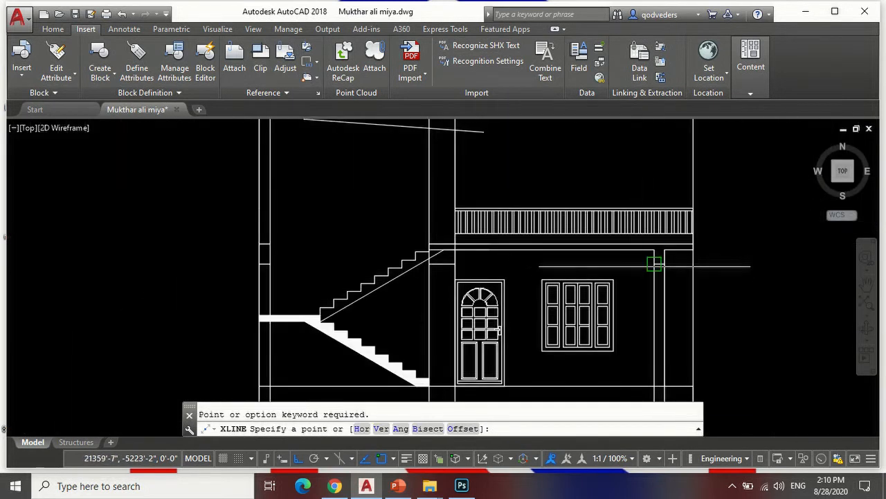
key(Escape)
Trim the two vertical beam lines between the beam bottom and the ground floor line.
text(tr)
key(Return)
key(Return)
click(653, 277)
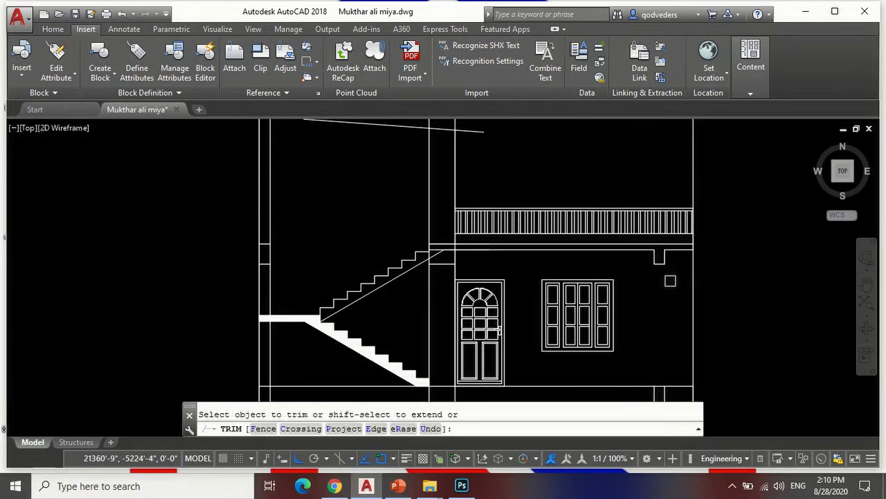
key(Return)
Erase the two leftover vertical beam line pieces below the ground floor line.
scroll(667, 298, down, 5)
scroll(668, 347, up, 5)
text(e)
key(Return)
click(663, 365)
click(626, 349)
key(Return)
scroll(645, 299, down, 2)
Copy the verandah beam outline horizontally to the vertical line projected from column B-4, level with the existing beam-bottom line.
text(co)
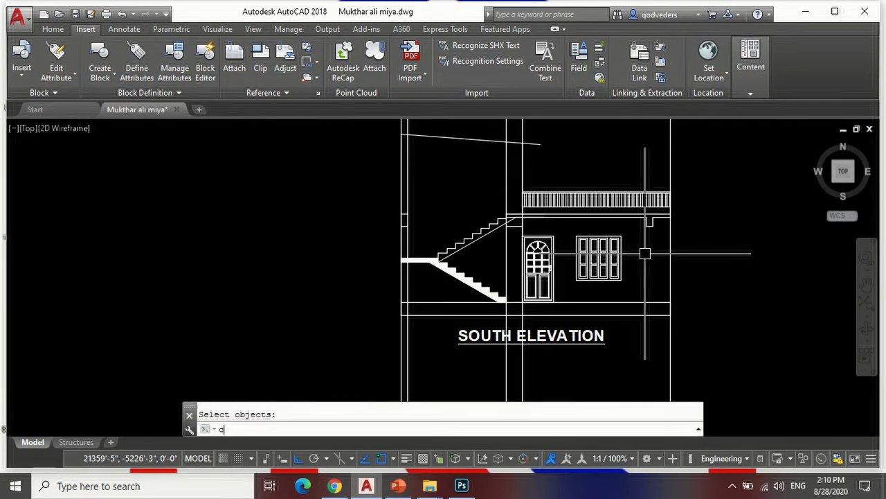
key(Return)
scroll(651, 223, up, 6)
click(650, 221)
click(600, 211)
key(Return)
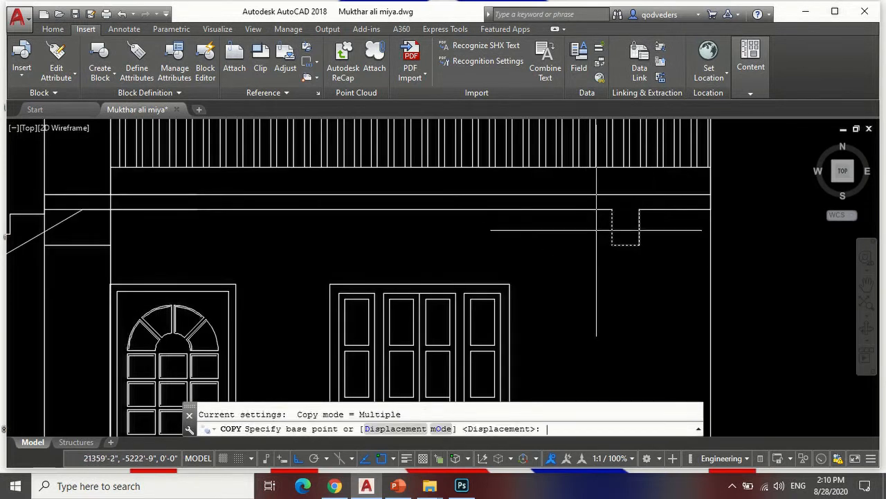
click(625, 241)
scroll(552, 253, down, 5)
scroll(478, 255, up, 4)
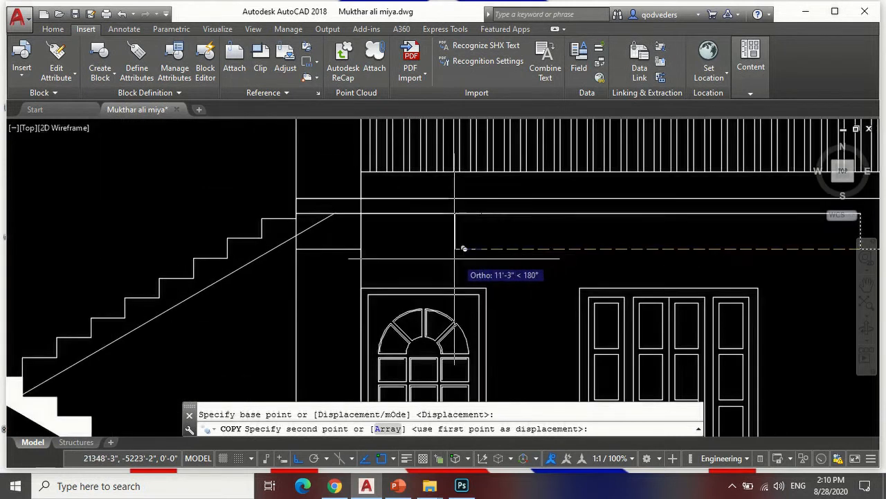
click(371, 242)
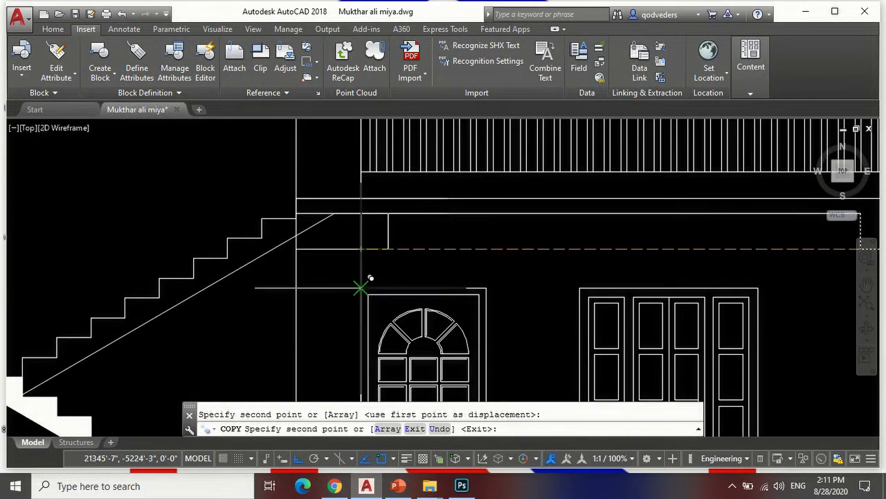
key(Return)
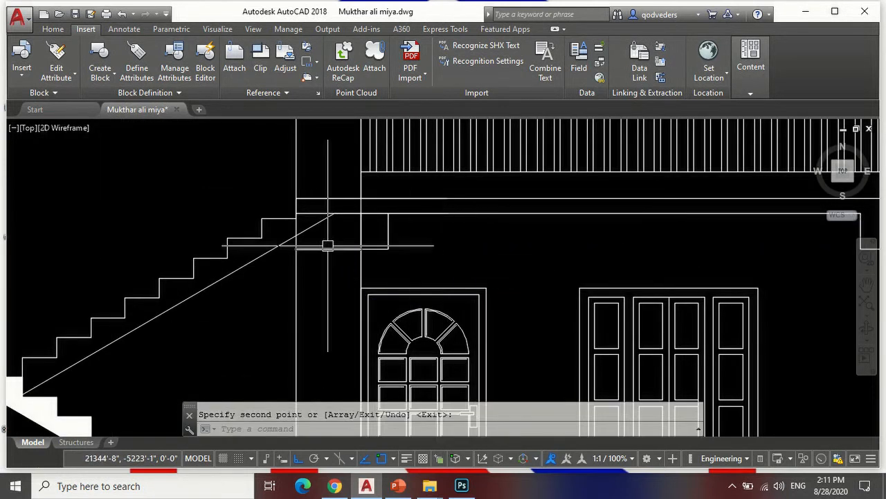
Erase the vertical construction line at the slab's edge above the top stair step.
text(e)
key(Return)
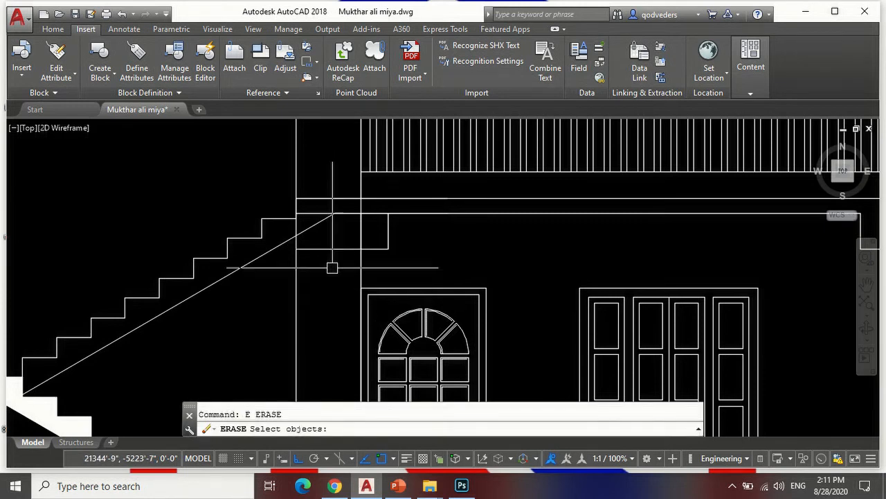
scroll(333, 256, down, 3)
scroll(346, 242, up, 4)
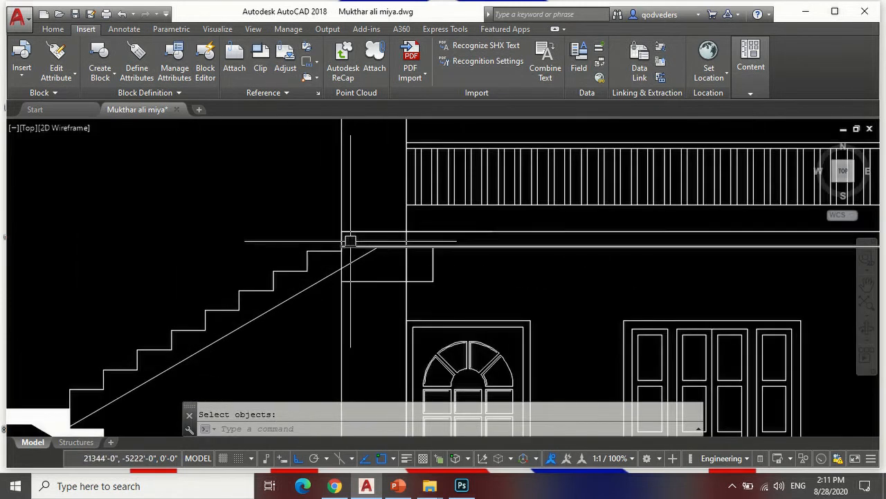
click(358, 316)
click(312, 293)
key(Return)
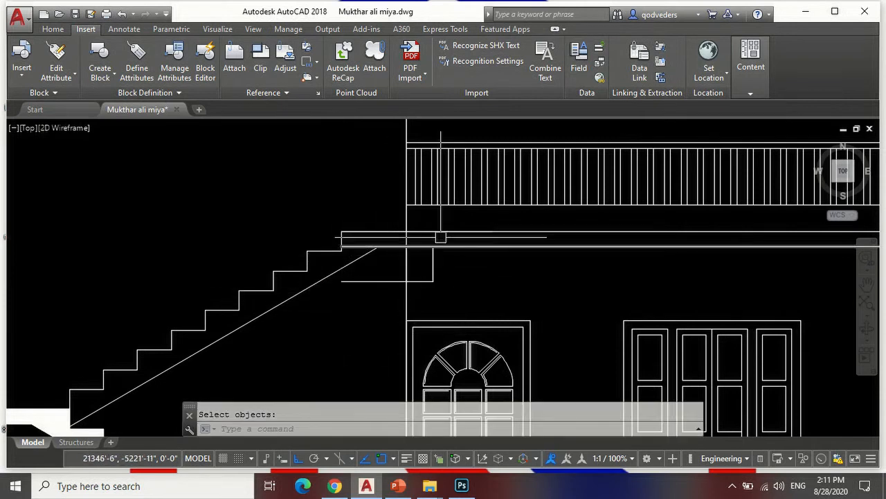
Cut the copied beam outline back to the column line and trim the line pieces where the beam meets the slab.
click(399, 313)
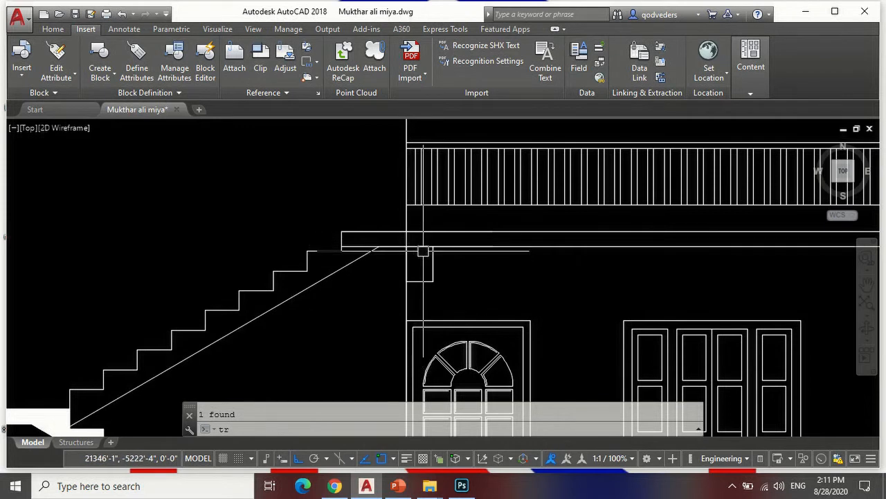
key(Return)
drag(420, 251, 411, 241)
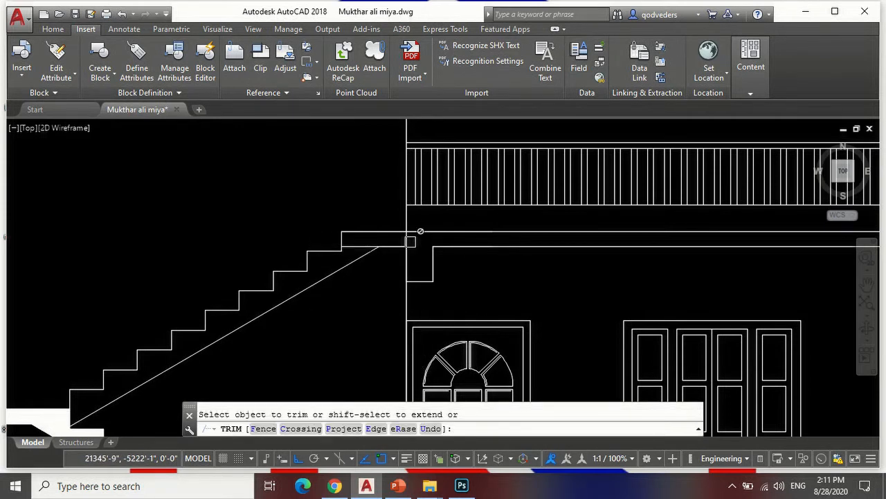
scroll(406, 242, up, 2)
scroll(447, 254, down, 6)
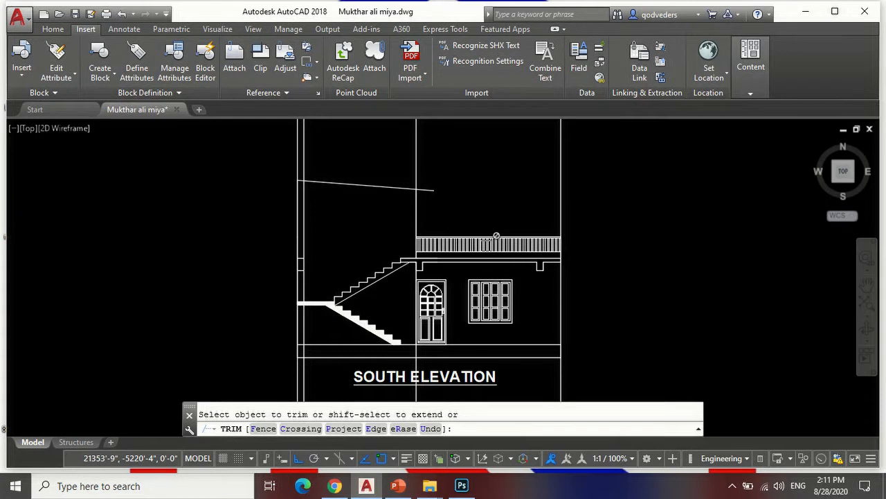
key(Escape)
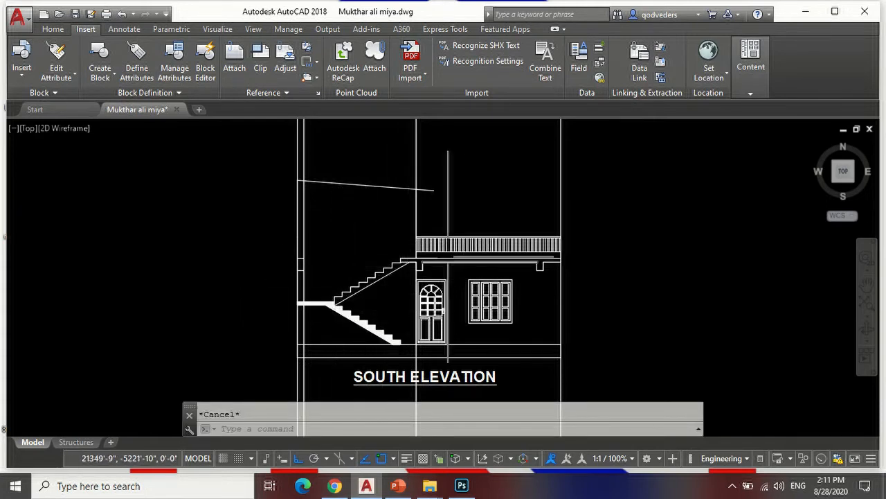
Erase the lower of the two horizontal lines at the base of the south elevation section.
scroll(437, 257, up, 6)
scroll(443, 290, down, 6)
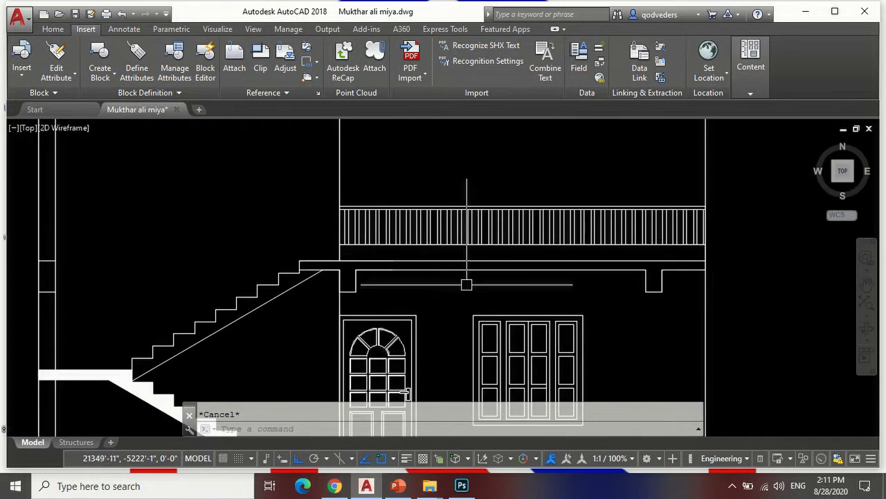
scroll(534, 326, down, 6)
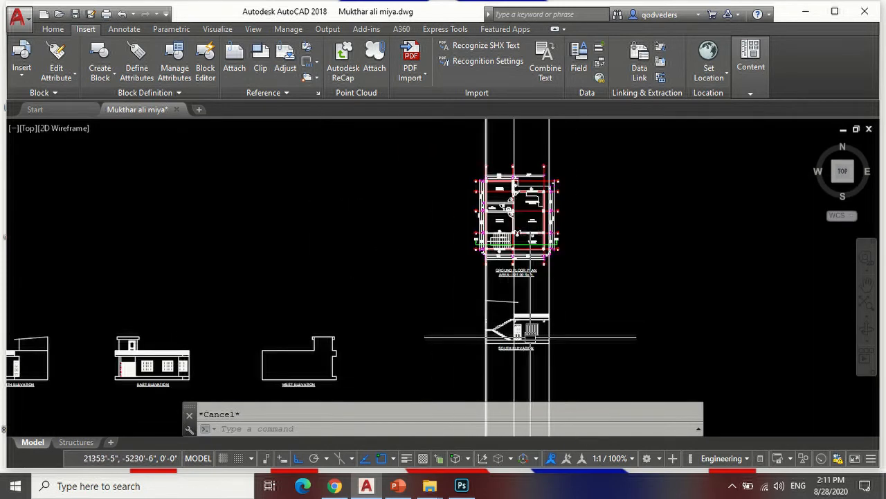
scroll(483, 265, up, 8)
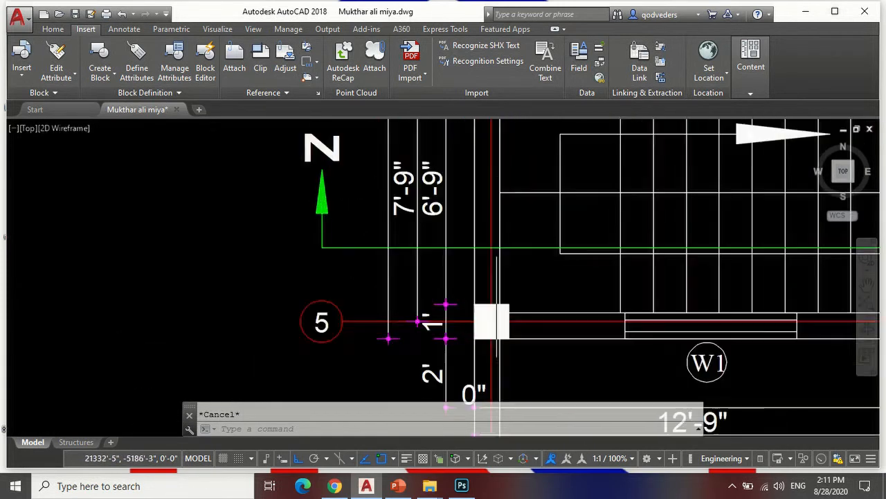
scroll(504, 203, up, 4)
scroll(470, 195, down, 10)
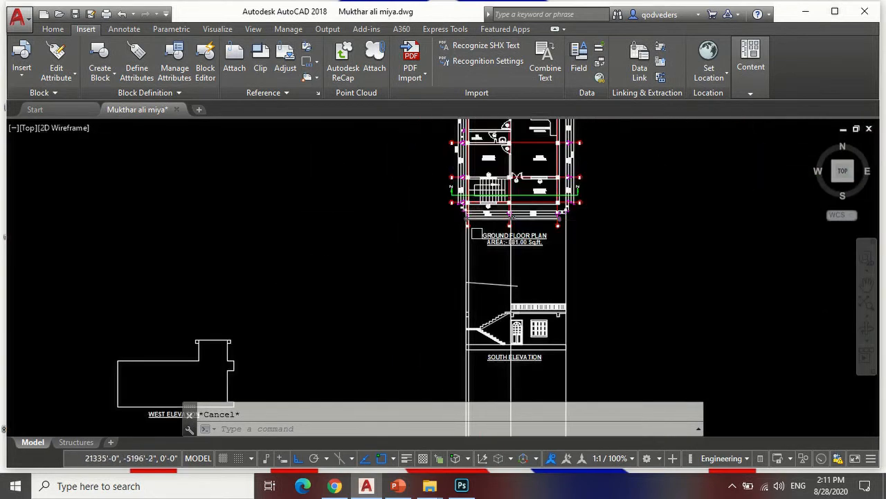
scroll(471, 342, up, 7)
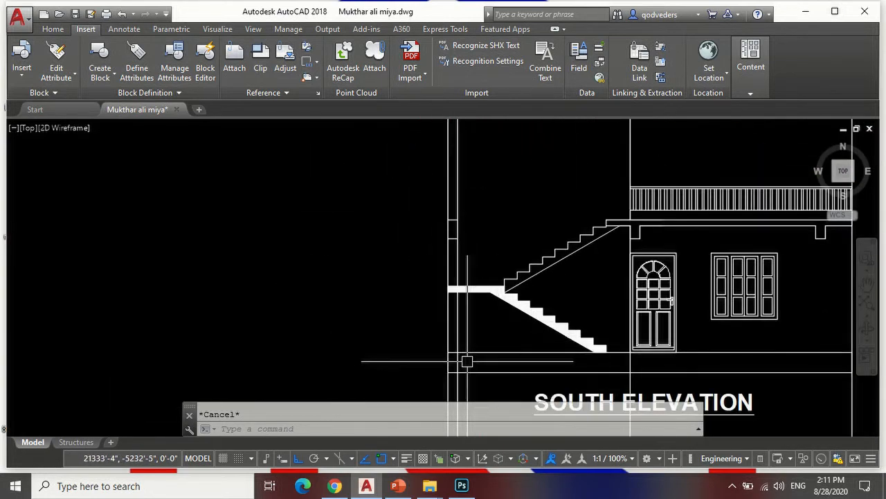
scroll(533, 298, down, 2)
text(e)
key(space)
click(536, 343)
key(Return)
Trim the two outer wall lines and the middle vertical line where they extend above the sloping roof line.
scroll(596, 253, down, 2)
scroll(509, 221, up, 6)
text(tr)
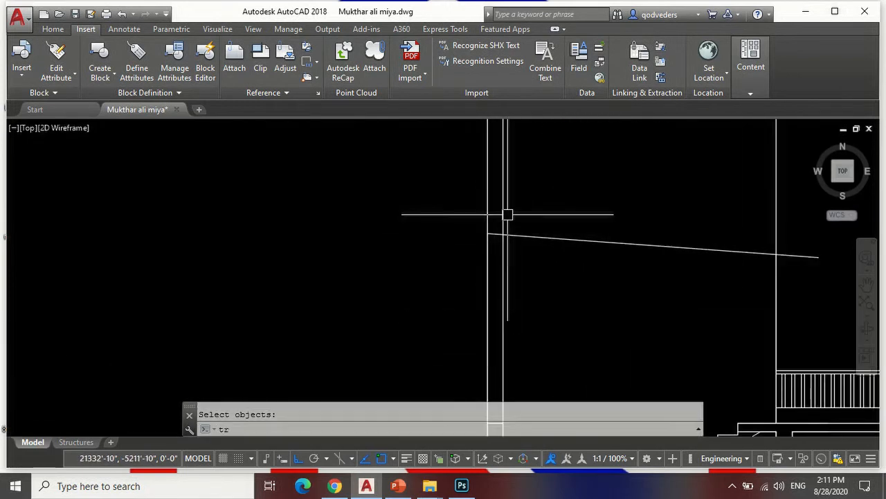
key(space)
key(space)
scroll(378, 182, down, 2)
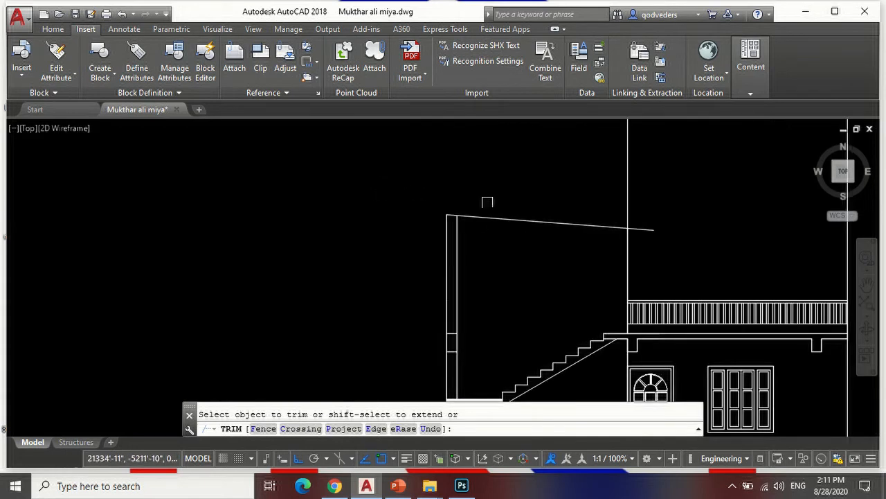
scroll(436, 214, down, 2)
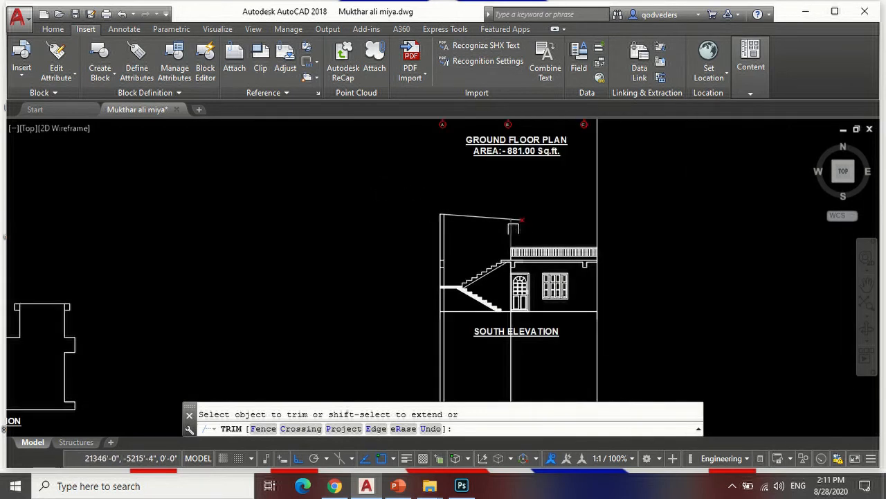
scroll(495, 232, up, 2)
key(space)
key(space)
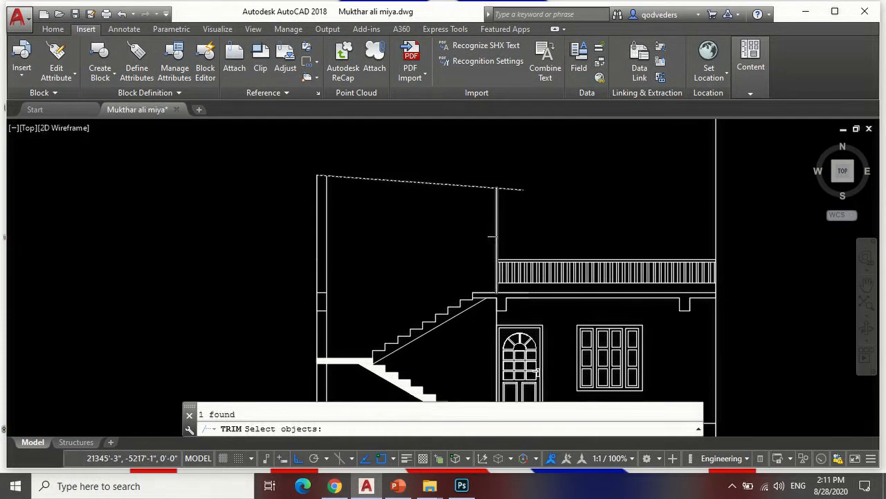
click(497, 236)
click(455, 231)
scroll(495, 323, down, 4)
click(454, 291)
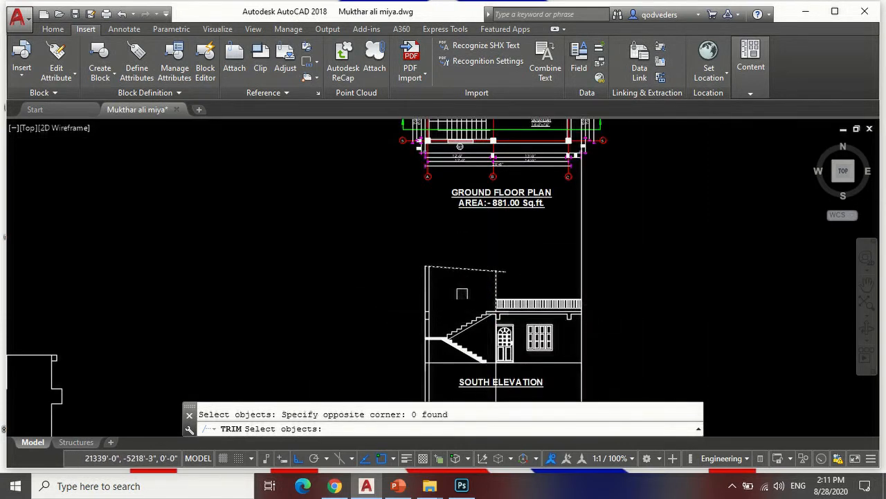
key(space)
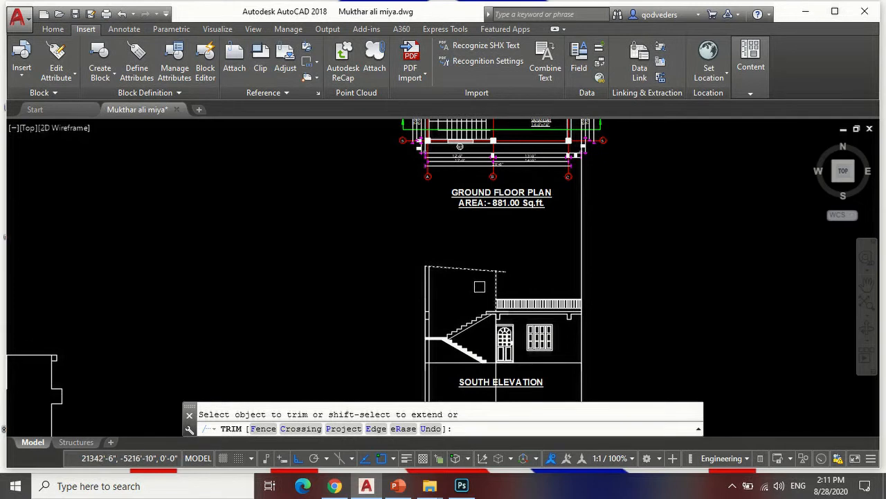
key(Escape)
Offset the middle vertical wall line above the slab 9 inches towards the staircase.
scroll(485, 284, down, 3)
scroll(491, 283, up, 5)
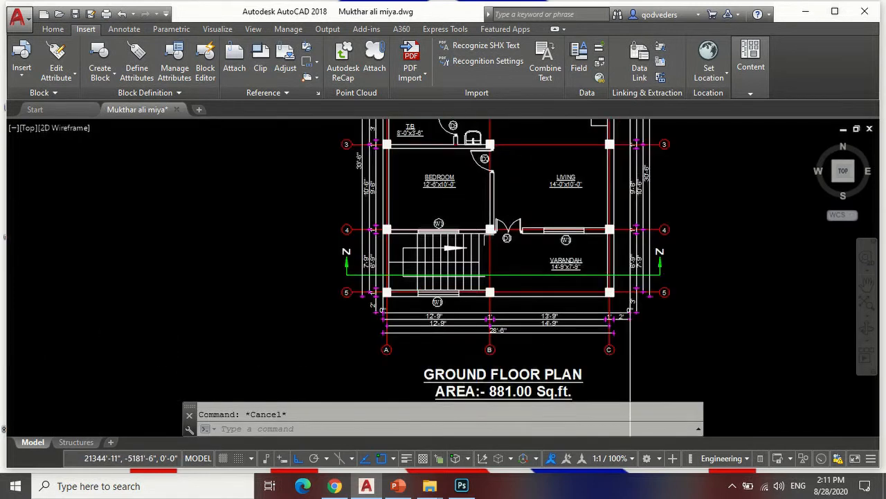
scroll(506, 277, down, 3)
scroll(484, 280, up, 4)
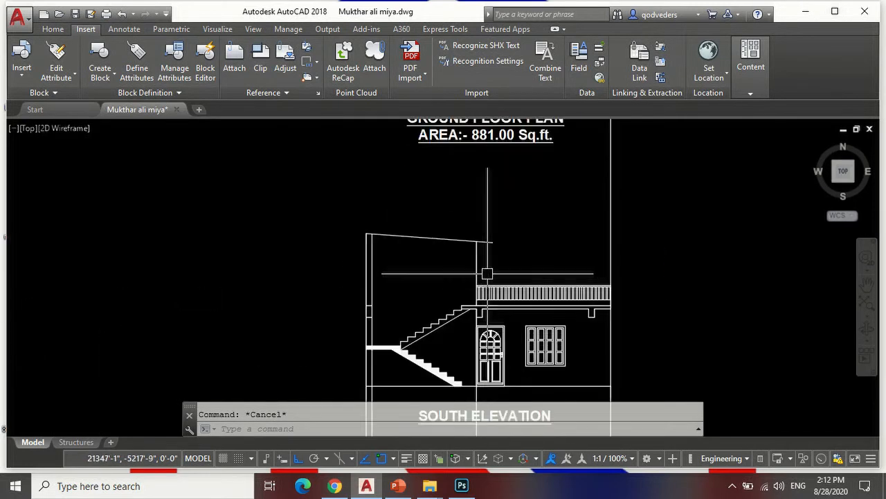
text(o)
key(Return)
text(9)
key(Return)
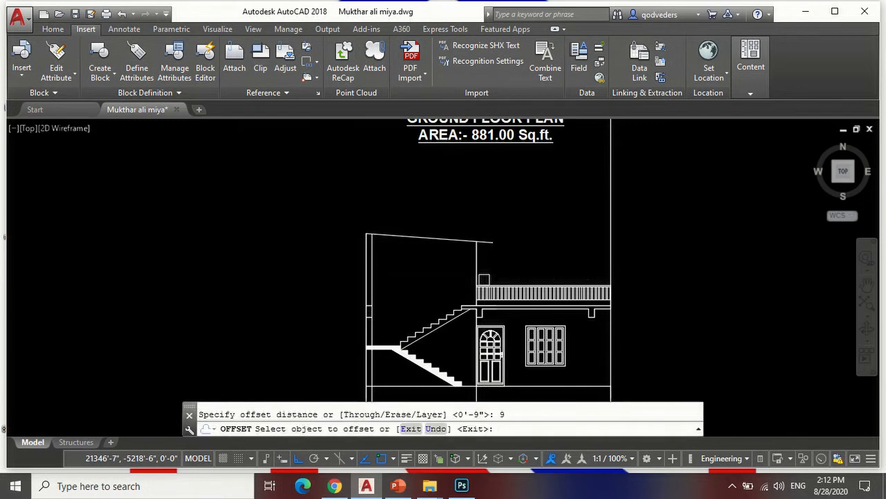
click(476, 271)
click(457, 264)
key(Escape)
scroll(476, 304, up, 4)
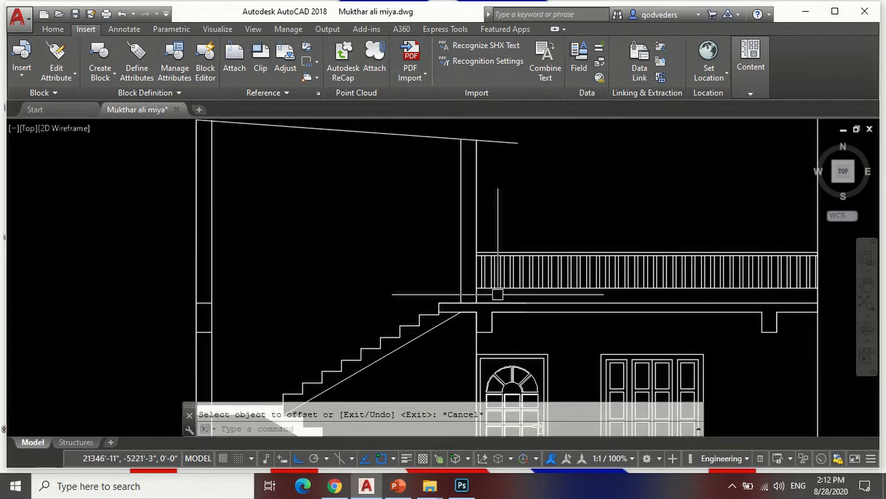
Erase the leftover middle vertical line below the floor line, under the door.
scroll(375, 260, down, 4)
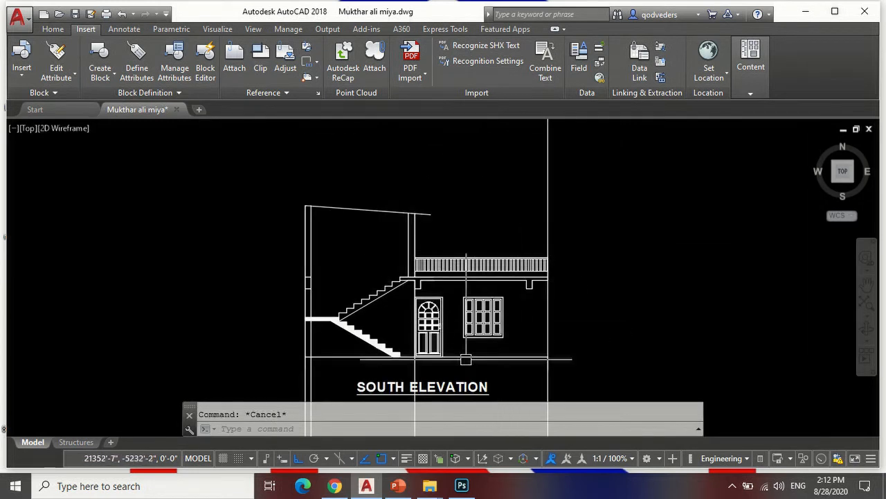
scroll(457, 277, down, 3)
scroll(441, 387, up, 3)
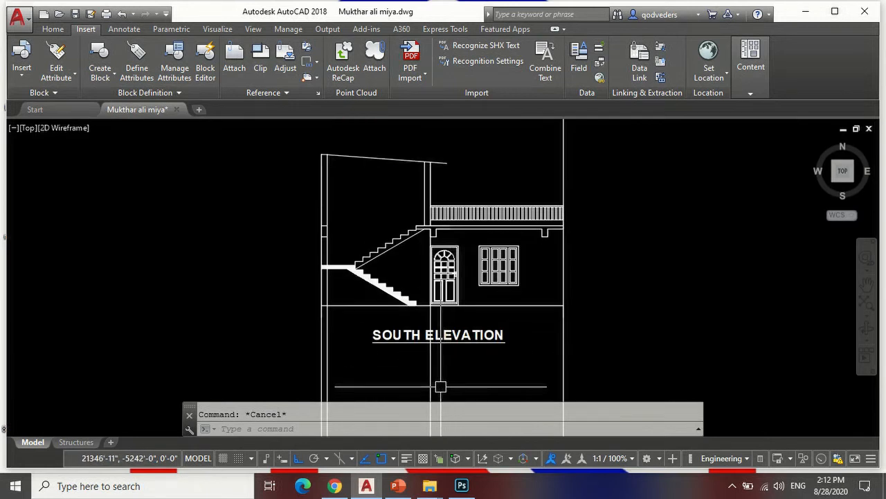
key(space)
click(448, 374)
click(396, 366)
key(space)
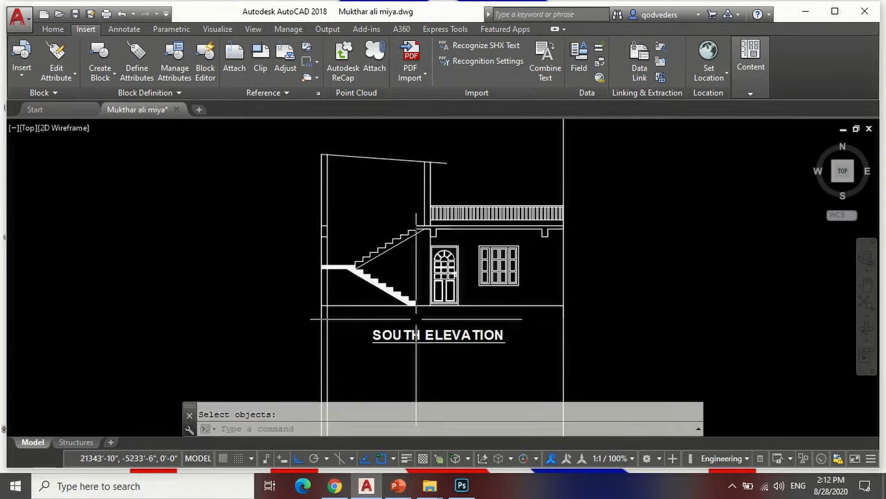
Check the wall at column B-4 on the ground floor plan and trim the vertical line between the beam bottom and the floor line.
scroll(421, 265, up, 2)
scroll(441, 280, down, 5)
scroll(431, 168, up, 5)
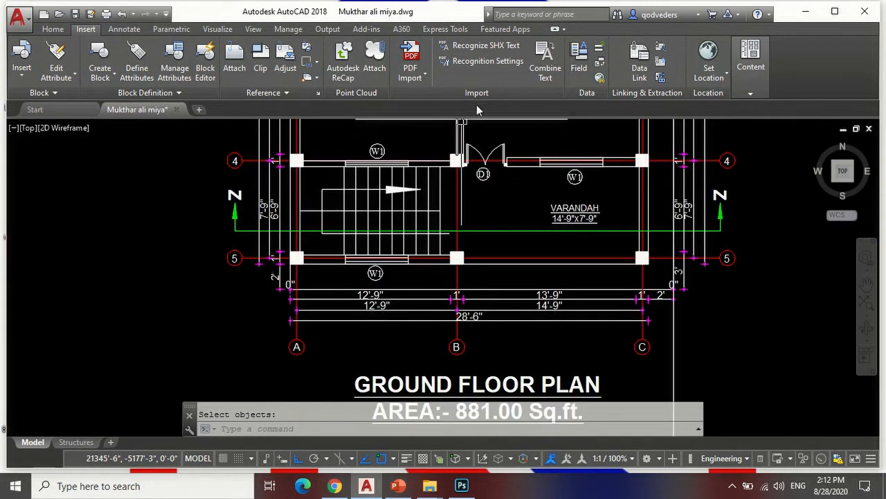
scroll(478, 186, up, 3)
scroll(467, 208, down, 6)
scroll(458, 219, up, 5)
scroll(458, 219, down, 6)
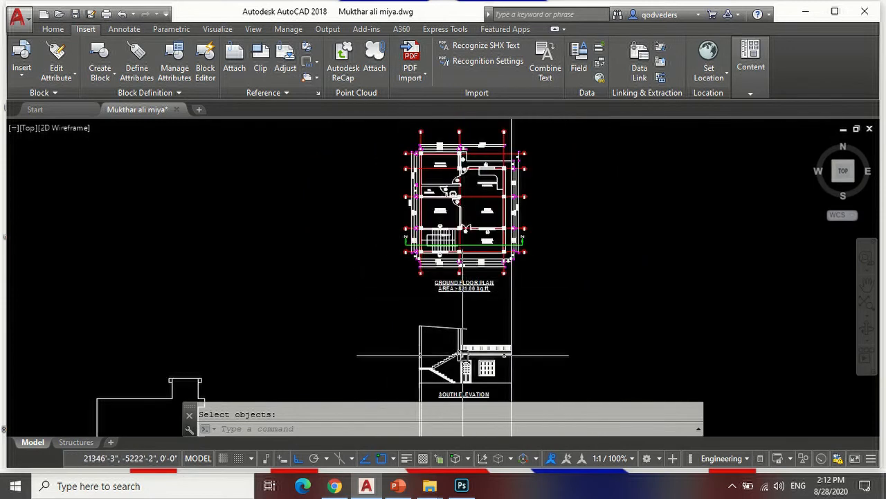
scroll(462, 355, up, 6)
text(tr)
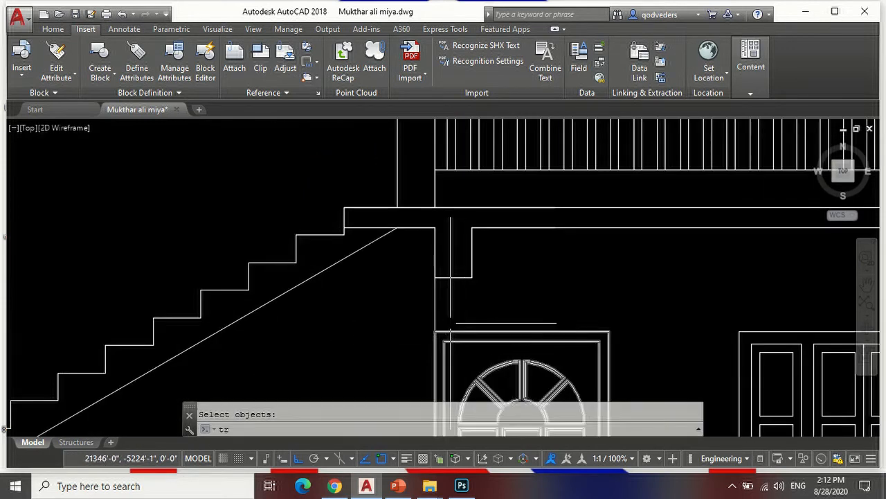
key(Return)
key(Return)
scroll(473, 286, down, 6)
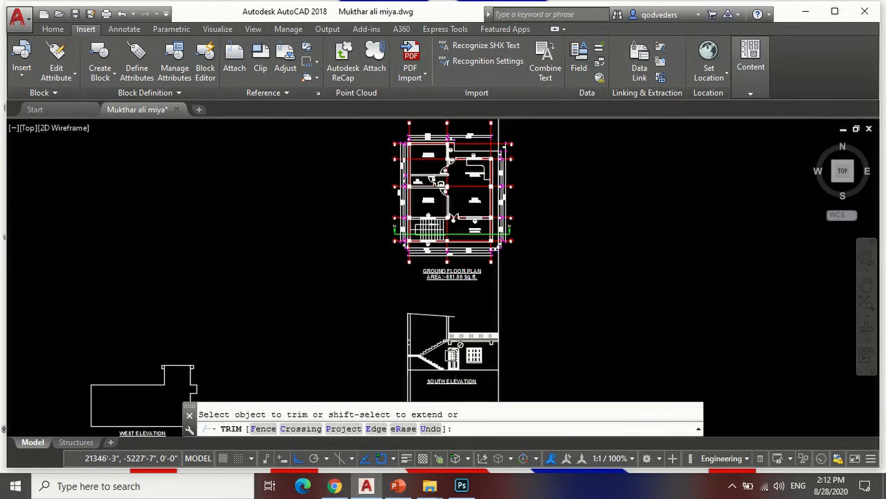
scroll(448, 241, up, 5)
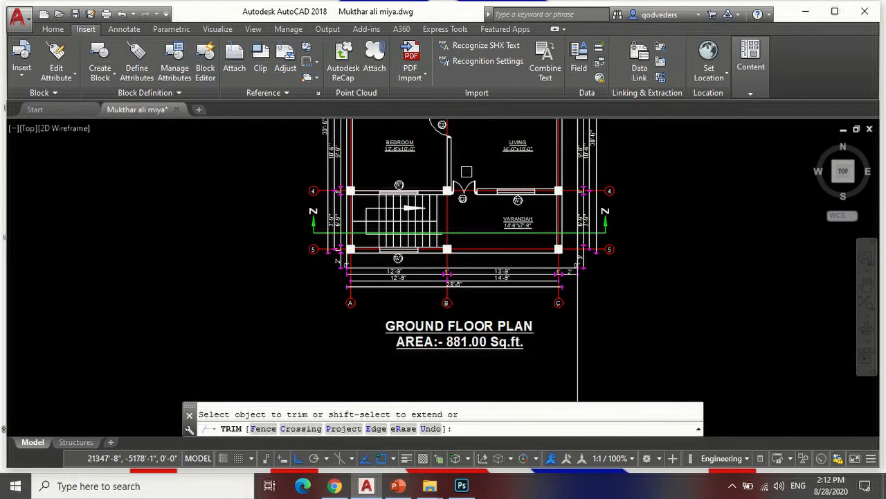
scroll(467, 171, down, 4)
scroll(468, 181, up, 7)
key(Escape)
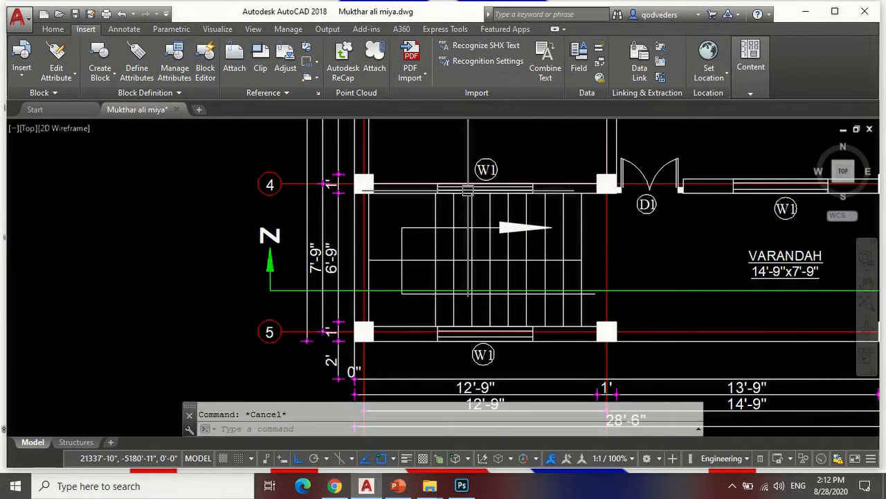
Draw a vertical construction line through the midpoint of the staircase window W1 on the ground floor plan, projecting it into the section.
text(xl)
key(Return)
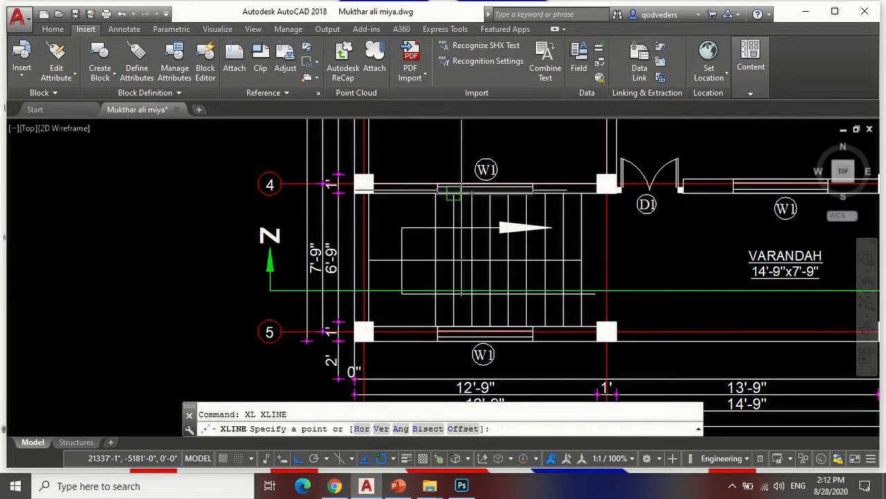
text(v)
key(Return)
scroll(477, 192, up, 2)
scroll(478, 194, down, 8)
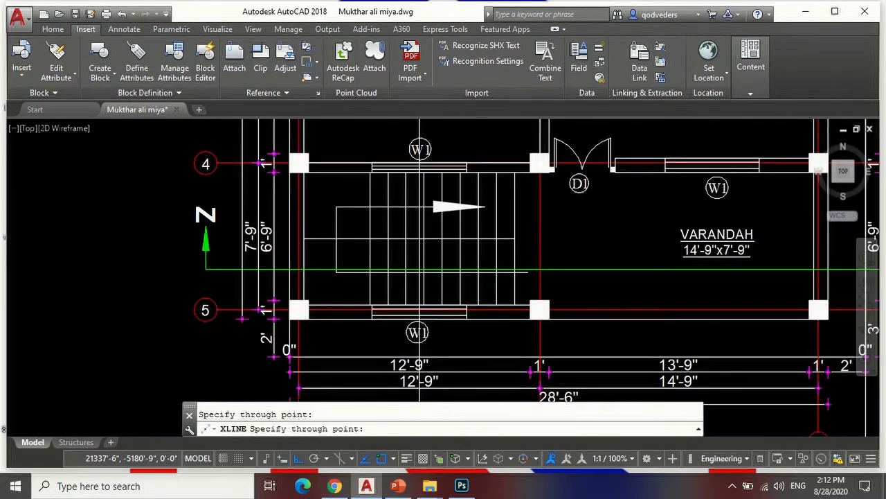
scroll(450, 261, up, 10)
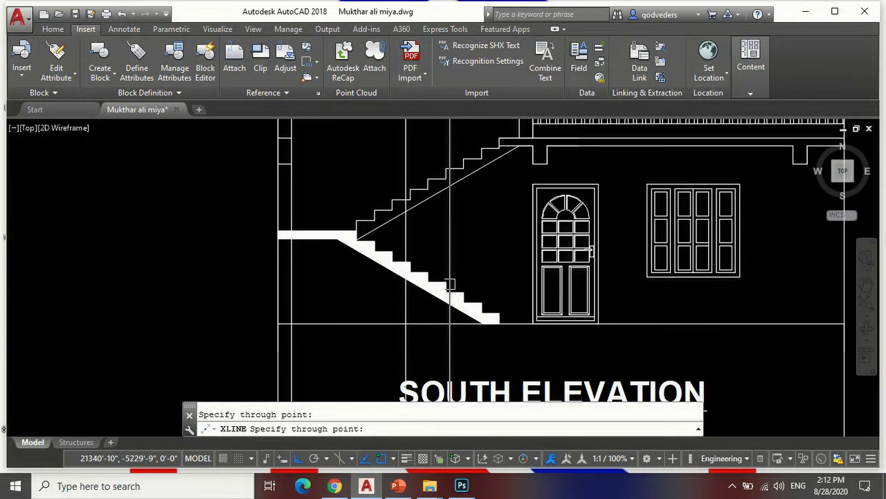
key(Return)
Copy the ground-floor window by its top midpoint onto the vertical construction line behind the staircase, keeping the same head level.
text(co)
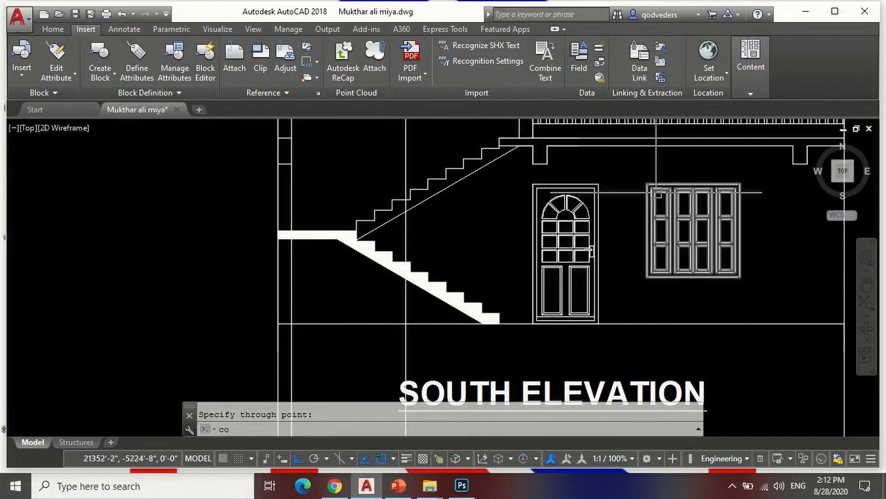
key(Return)
click(669, 185)
key(Return)
click(693, 184)
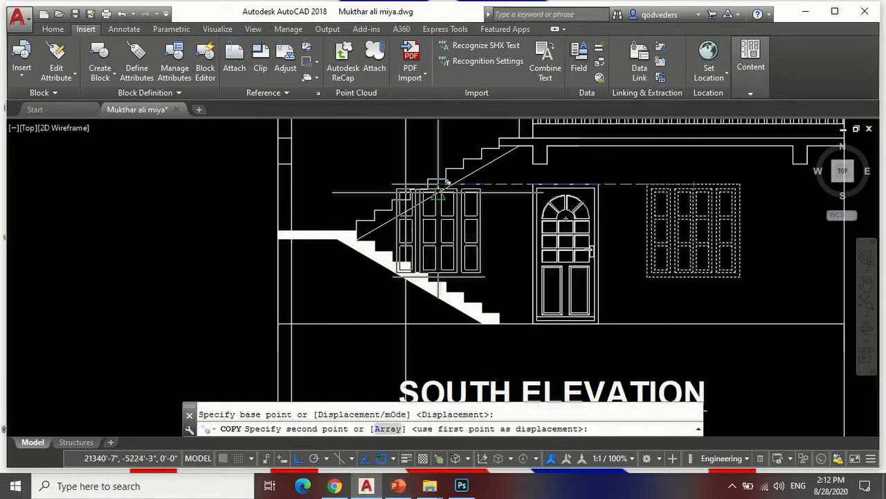
scroll(396, 194, up, 6)
click(435, 149)
scroll(360, 229, down, 4)
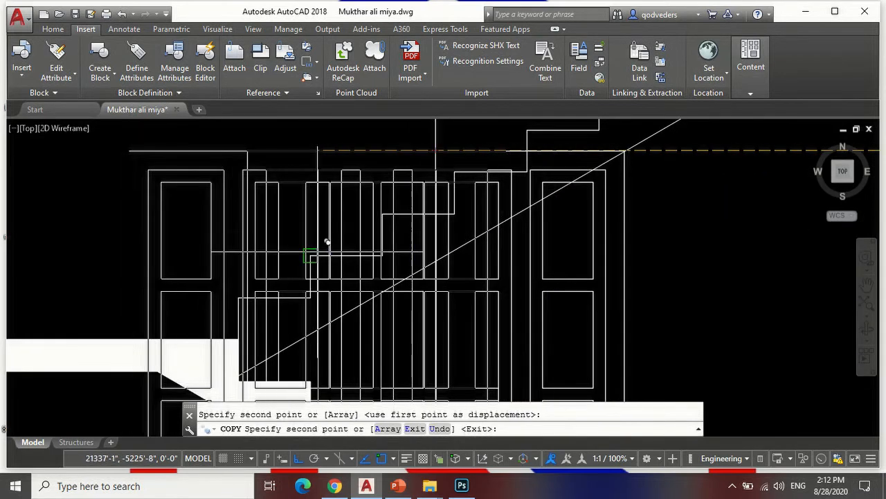
key(Return)
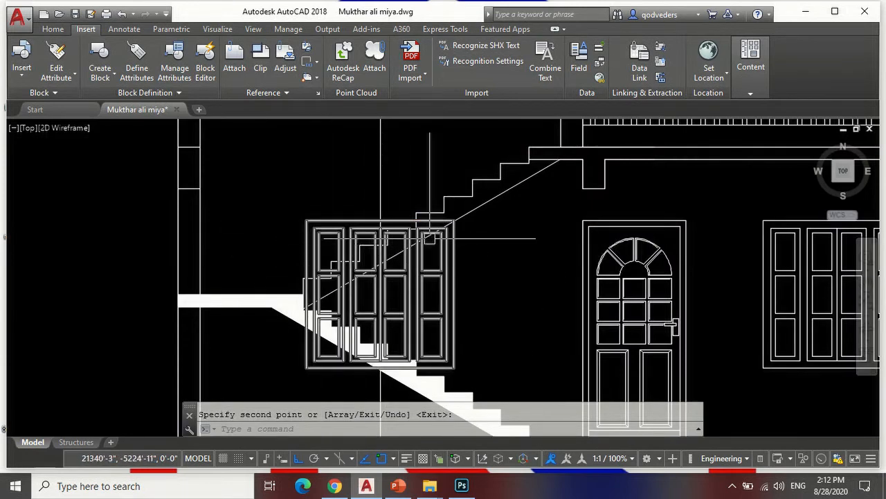
Explode the copied window block behind the staircase into separate lines.
scroll(419, 201, up, 2)
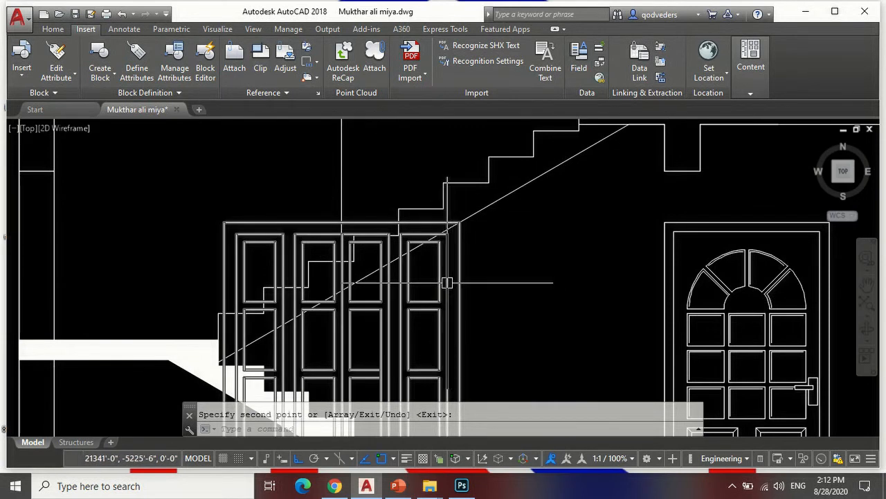
text(X)
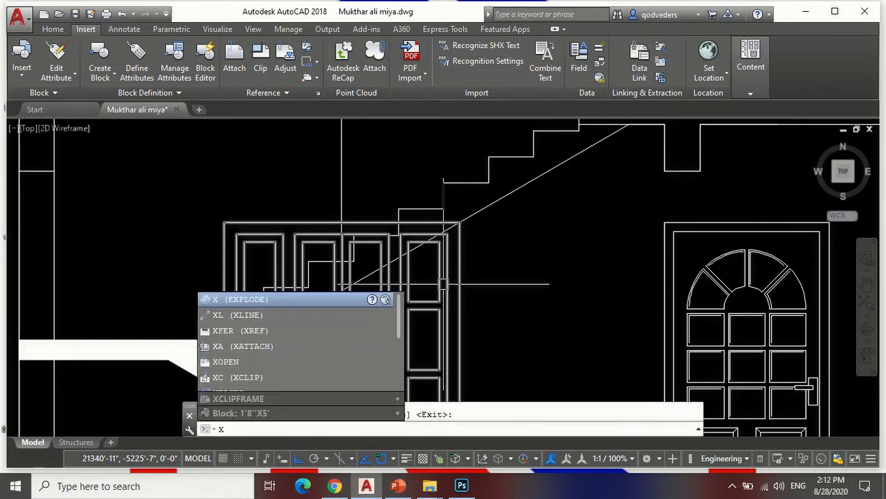
key(Return)
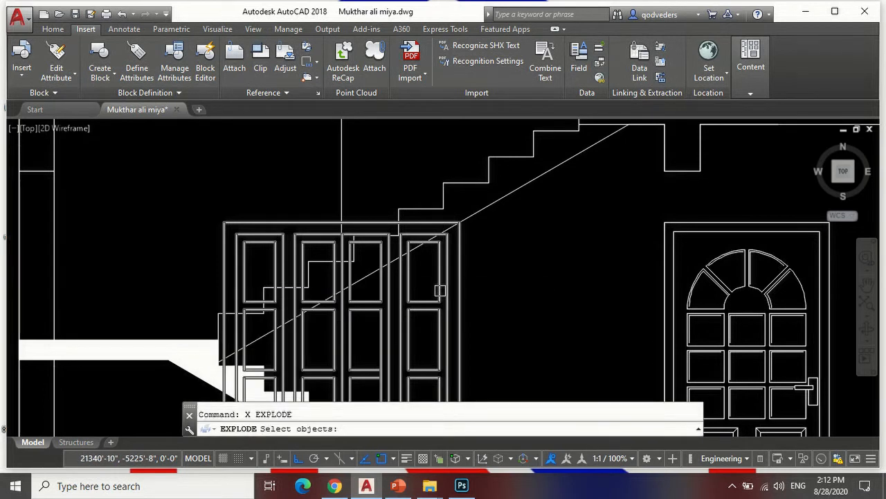
click(439, 295)
key(Return)
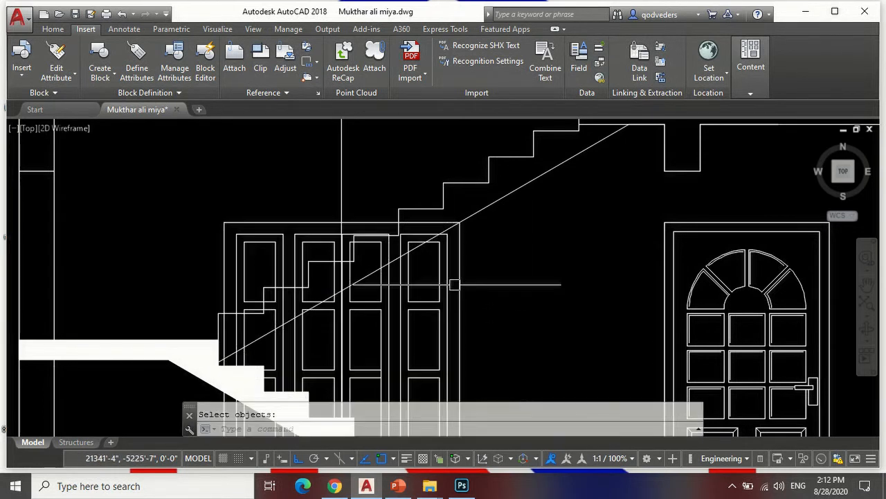
Trim the window lines that cross the upper part of the second flight, between its steps and sloping soffit.
text(t)
scroll(394, 219, up, 3)
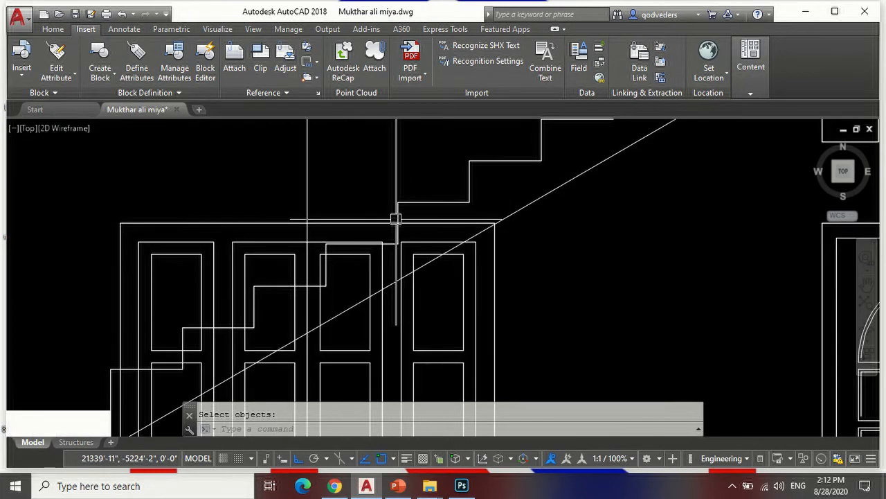
text(r)
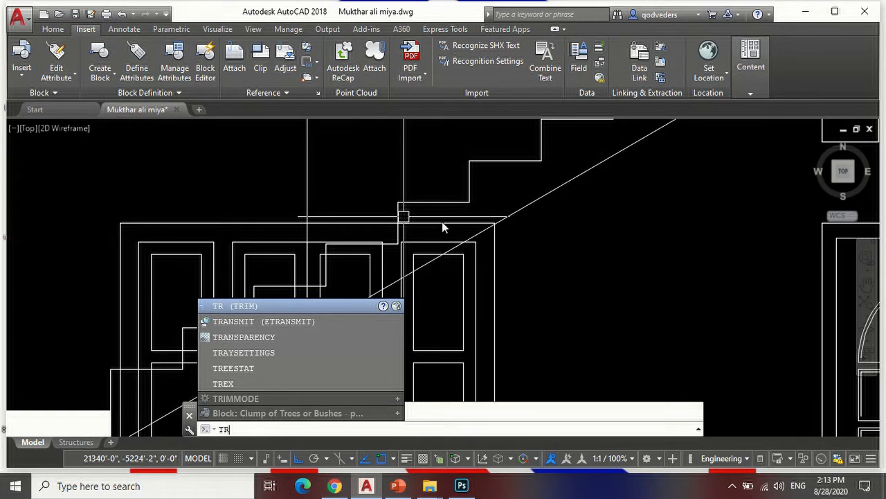
key(Return)
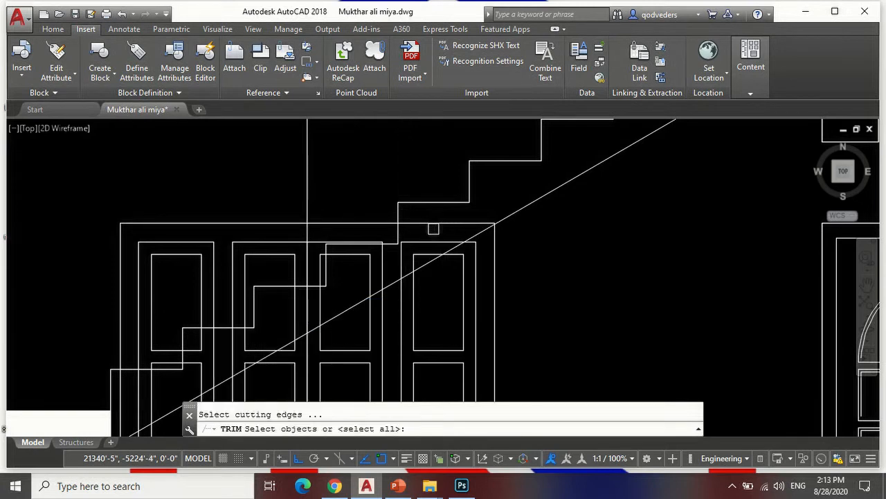
key(Return)
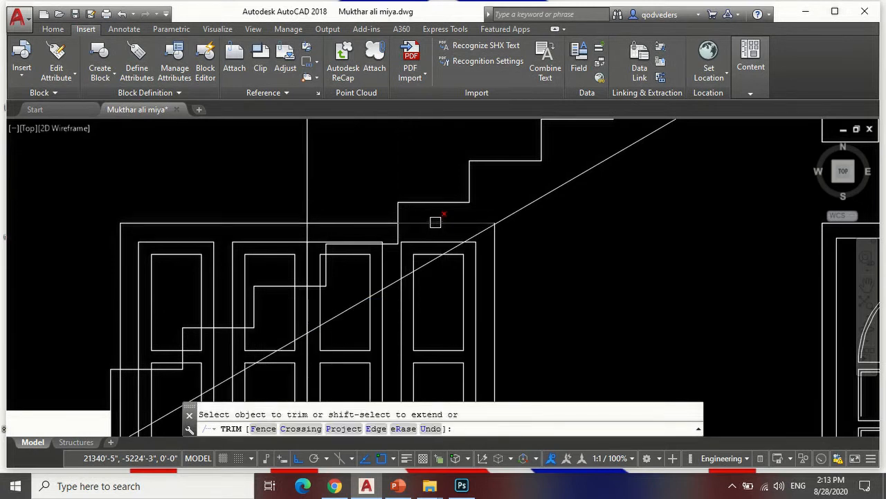
scroll(424, 241, up, 2)
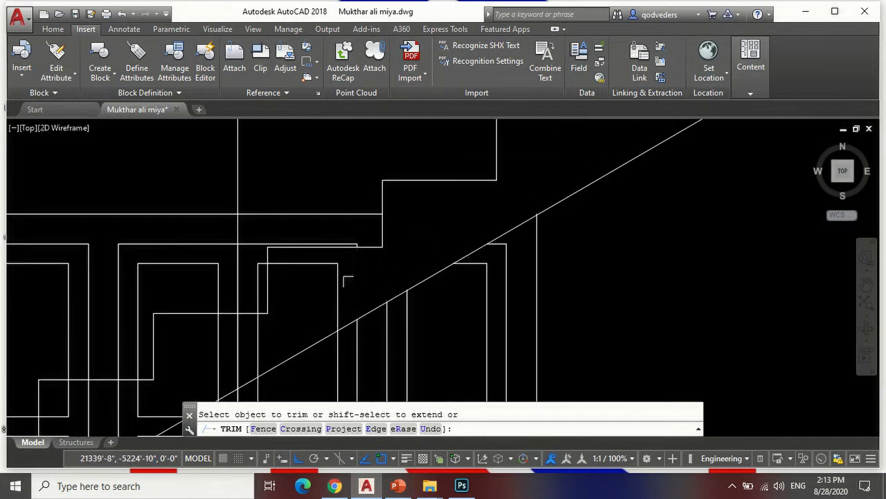
scroll(306, 314, down, 3)
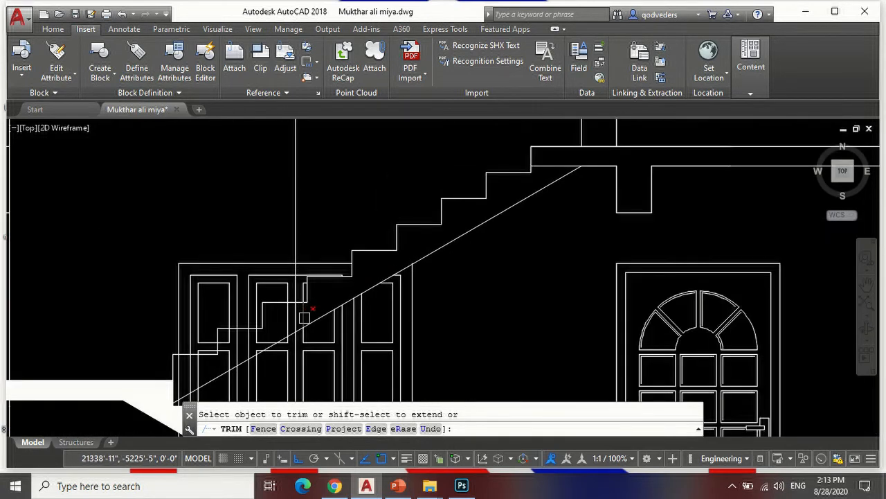
scroll(304, 318, up, 4)
click(284, 313)
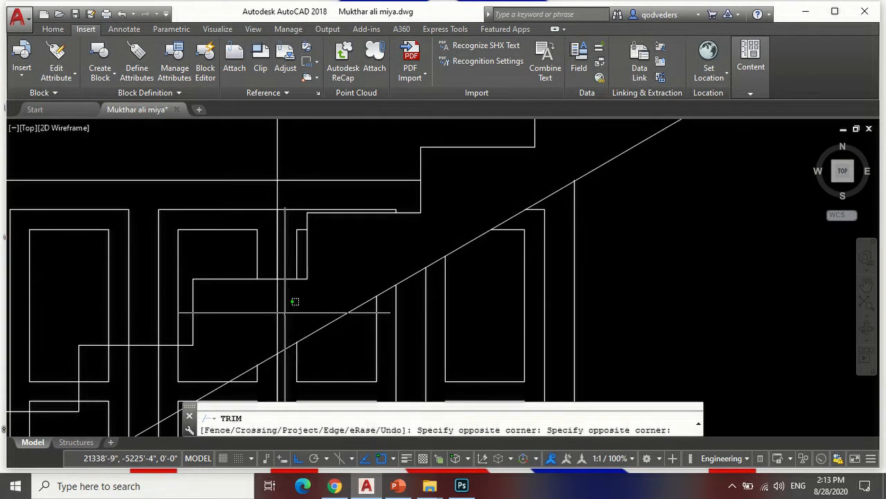
click(250, 316)
Trim the remaining window lines inside the second flight down to its lowest step at the landing.
scroll(450, 201, down, 4)
scroll(353, 270, up, 2)
scroll(352, 271, up, 2)
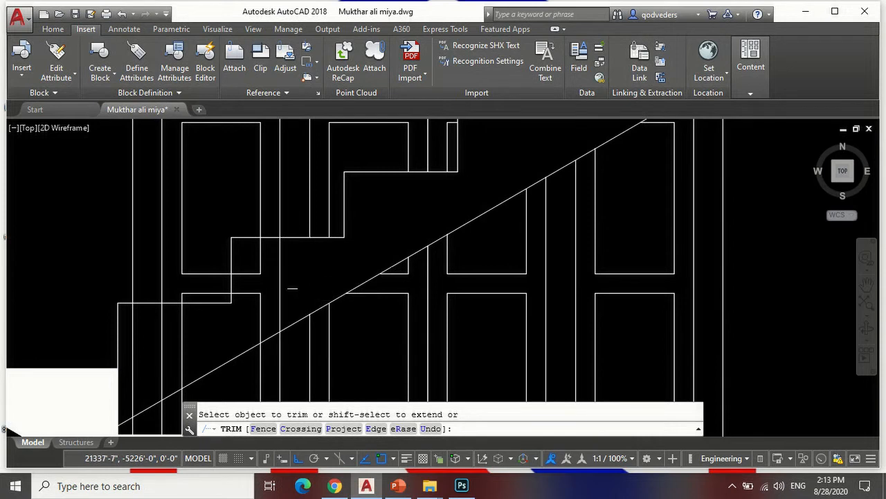
scroll(282, 275, down, 3)
scroll(313, 266, up, 3)
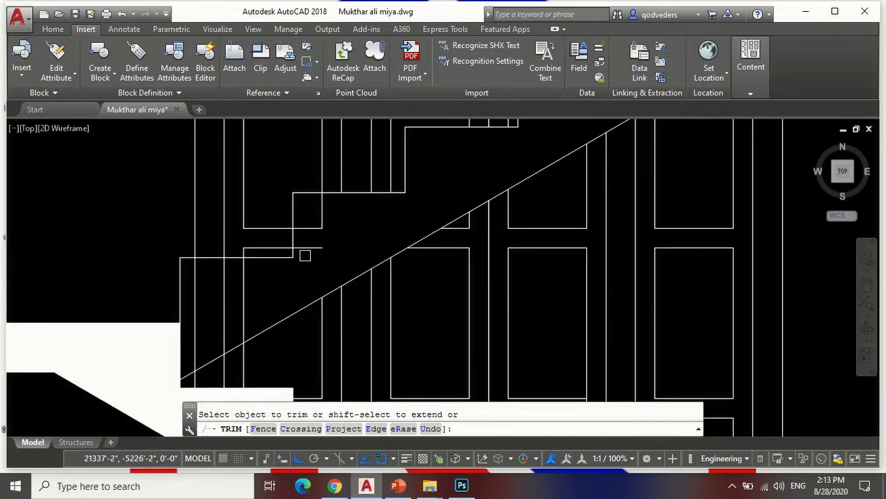
scroll(347, 216, down, 3)
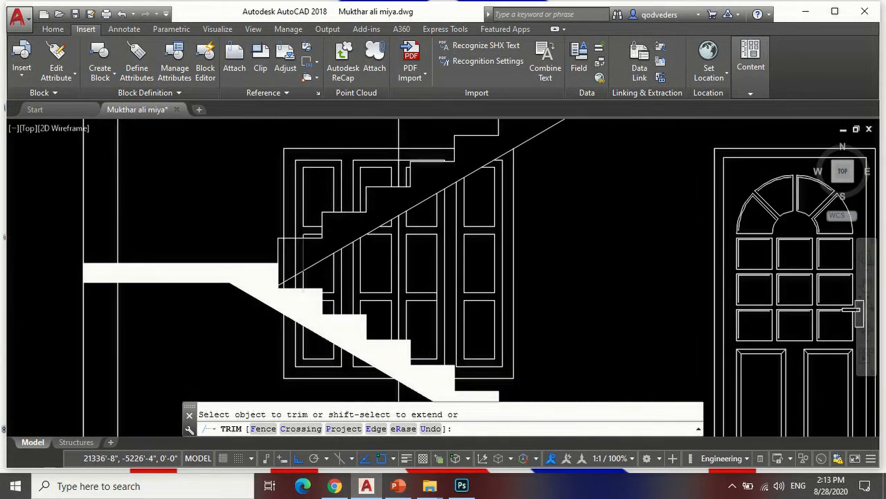
scroll(324, 236, up, 3)
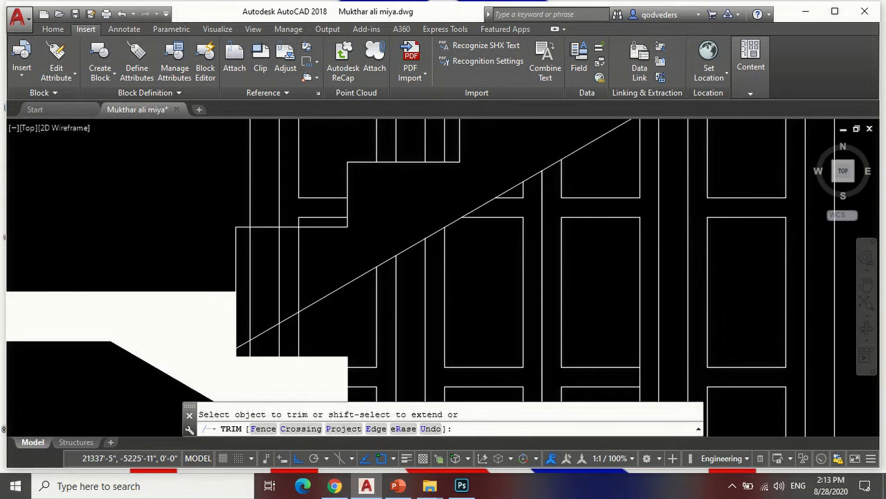
scroll(367, 227, down, 3)
scroll(367, 223, up, 3)
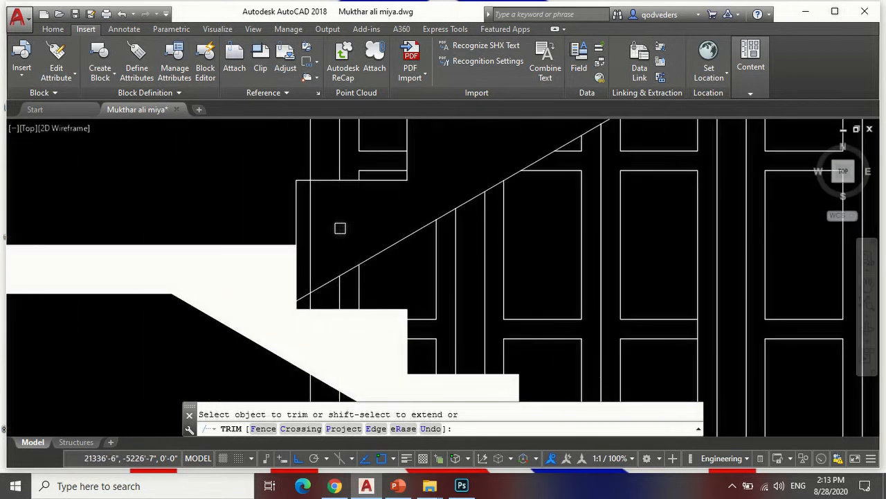
scroll(312, 269, down, 3)
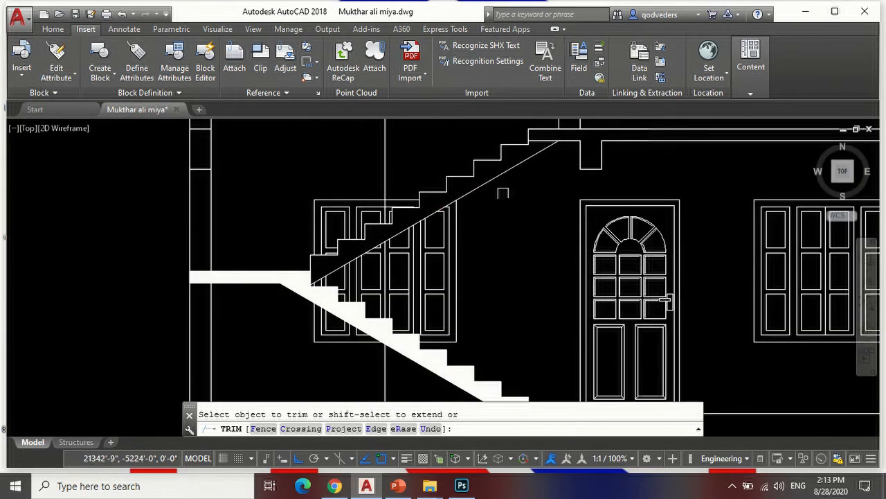
Erase the leftover pieces of the vertical construction line above and below the staircase window.
scroll(516, 254, down, 2)
text(e)
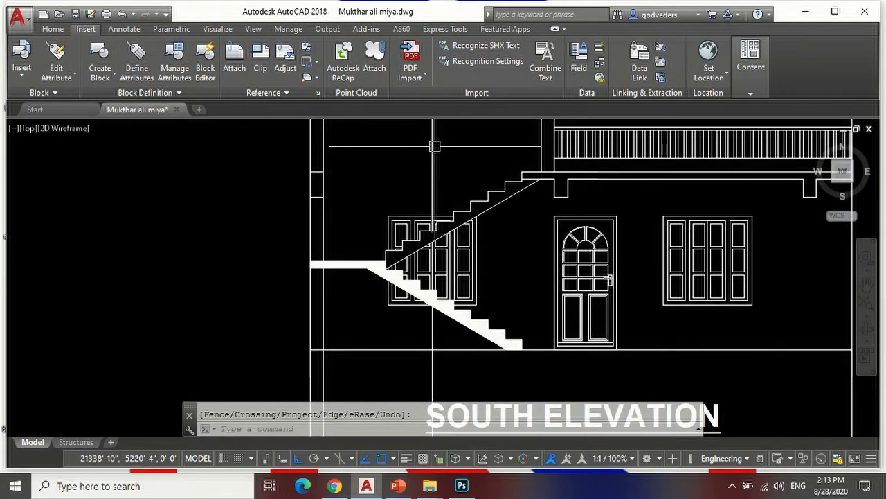
key(Return)
click(395, 148)
click(467, 237)
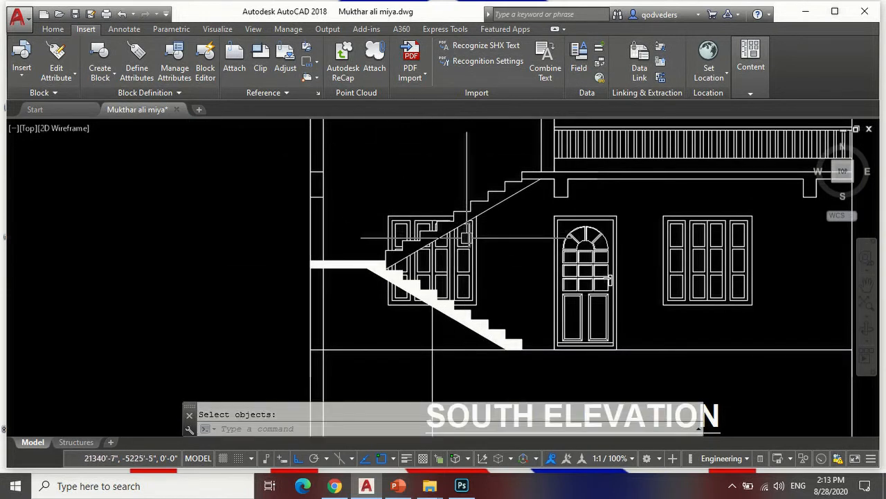
scroll(437, 352, up, 2)
click(446, 335)
click(362, 312)
key(Delete)
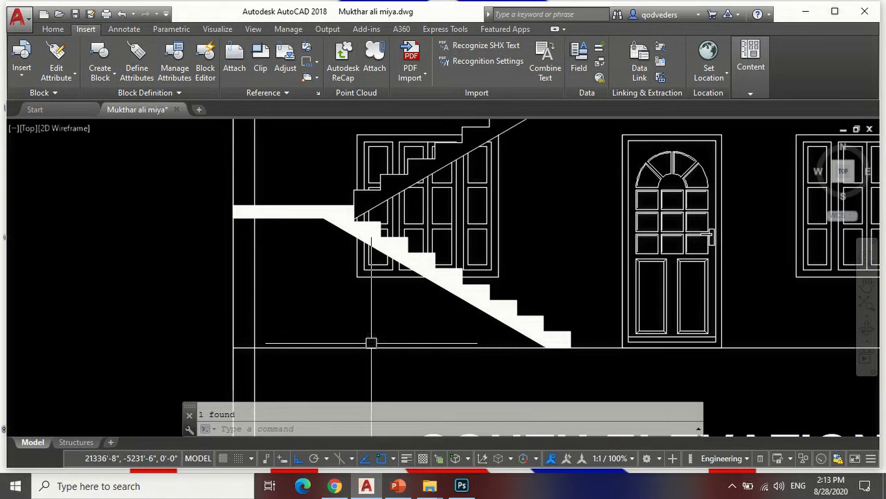
Compare the section with the Z-Z cutting line on the ground floor plan to examine which elements are cut.
scroll(444, 309, down, 3)
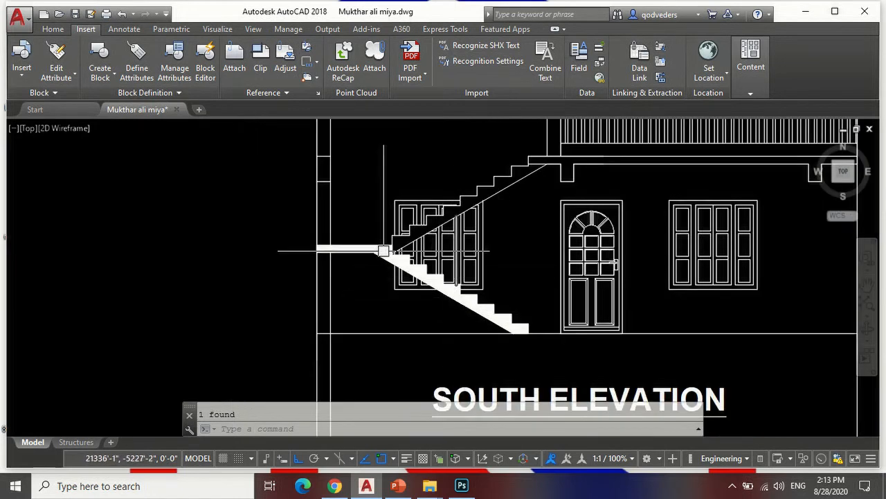
scroll(378, 325, down, 3)
scroll(412, 229, up, 4)
scroll(418, 303, down, 2)
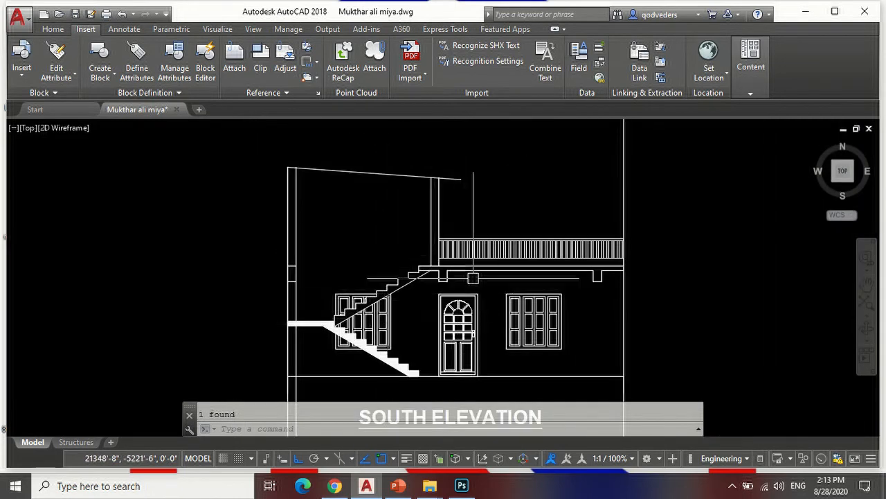
scroll(455, 301, down, 7)
scroll(423, 170, up, 6)
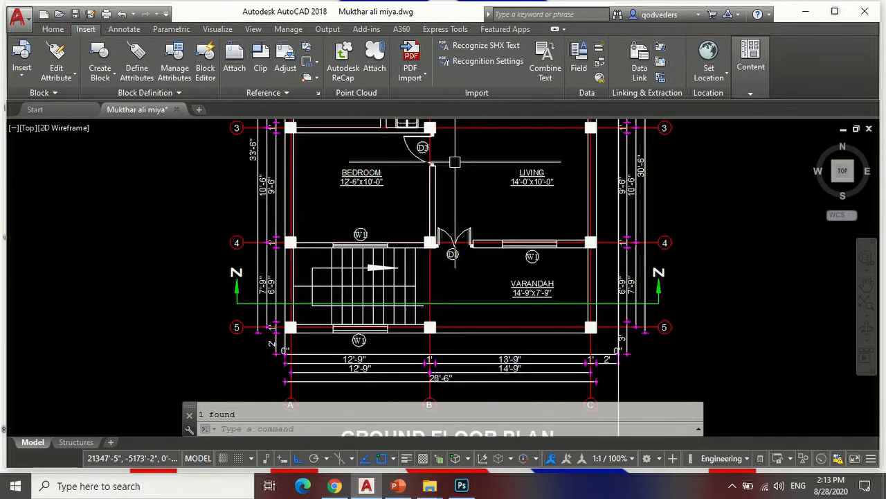
scroll(430, 179, down, 4)
scroll(470, 178, down, 3)
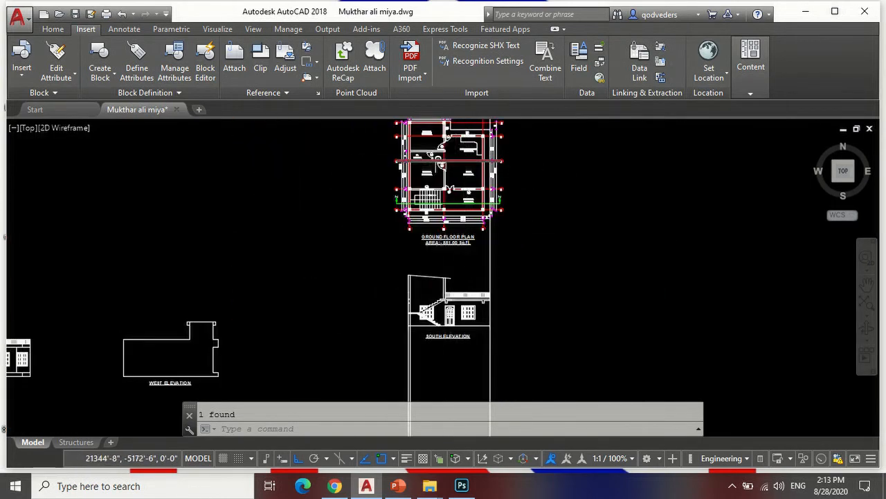
scroll(425, 182, up, 6)
scroll(445, 180, down, 3)
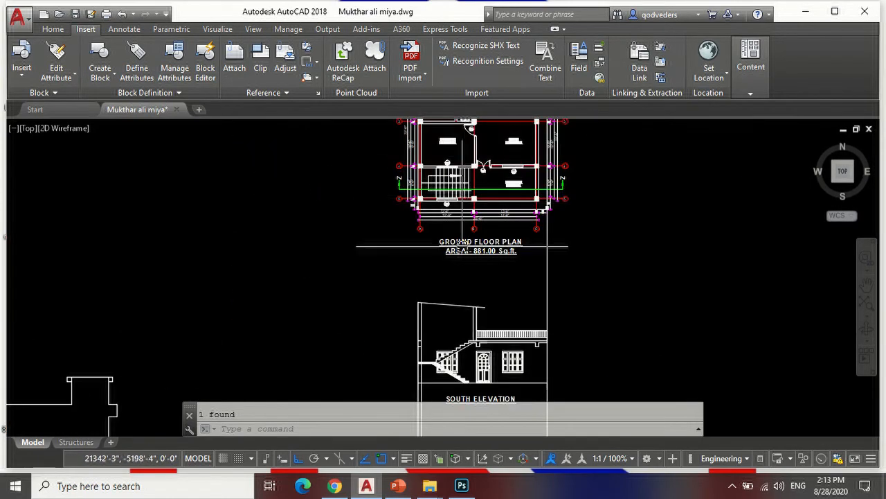
scroll(481, 284, up, 5)
scroll(448, 312, down, 2)
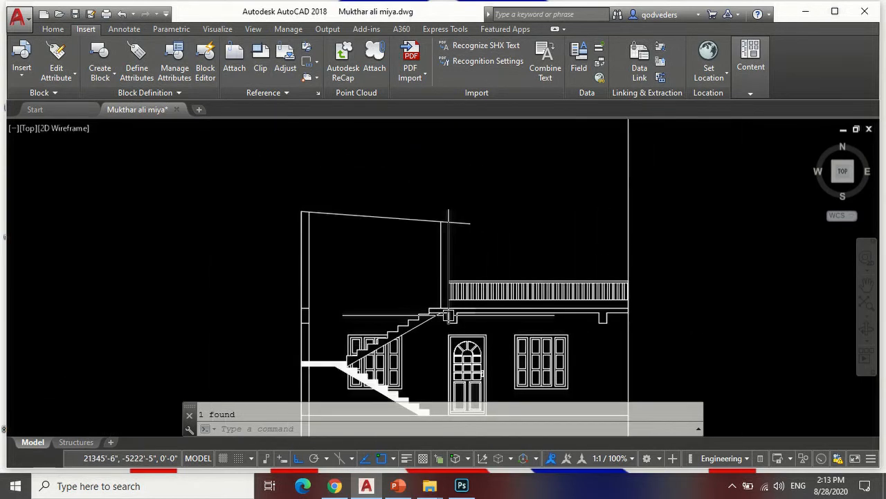
scroll(477, 326, down, 3)
scroll(429, 167, up, 5)
scroll(428, 167, down, 3)
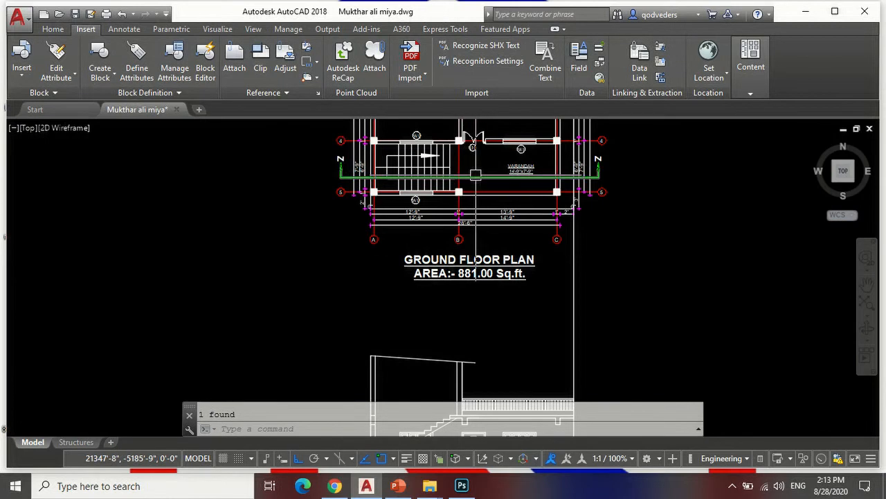
scroll(473, 182, up, 3)
scroll(473, 181, down, 3)
scroll(457, 305, down, 2)
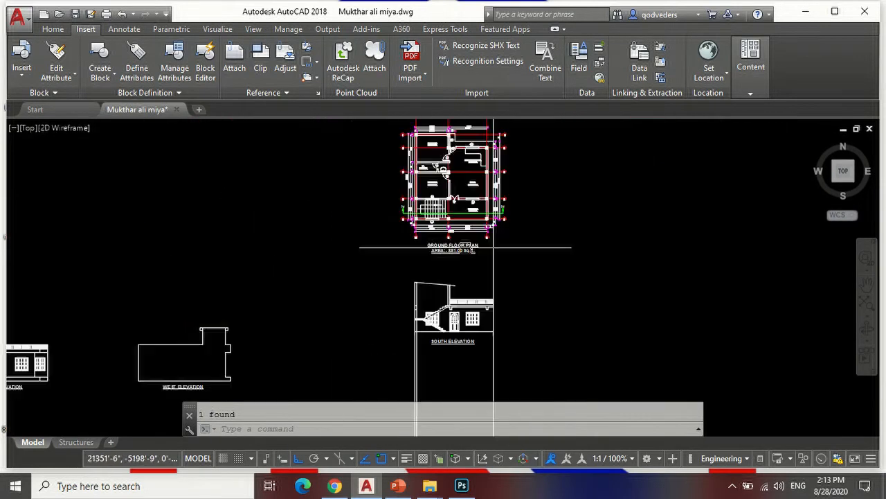
Solid-hatch the cut roof slab with its two beams and the beam in the staircase's outer wall.
scroll(462, 313, up, 3)
scroll(461, 314, up, 4)
text(h)
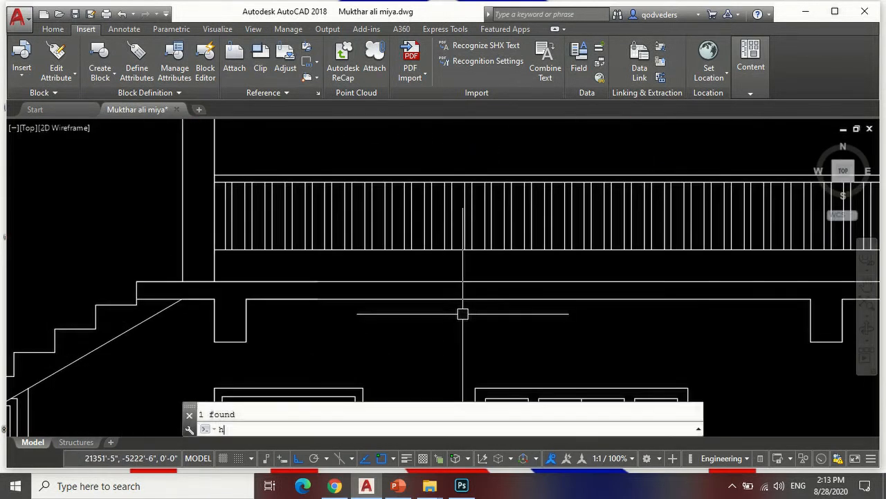
key(Return)
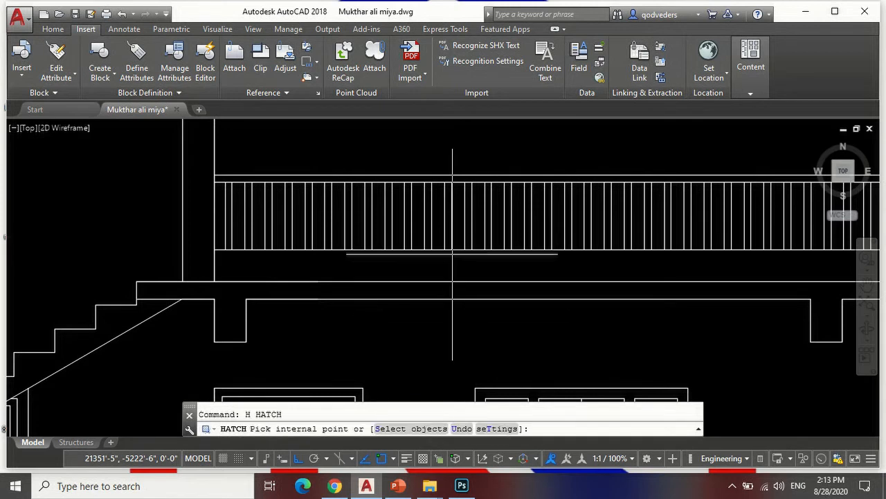
scroll(363, 253, down, 2)
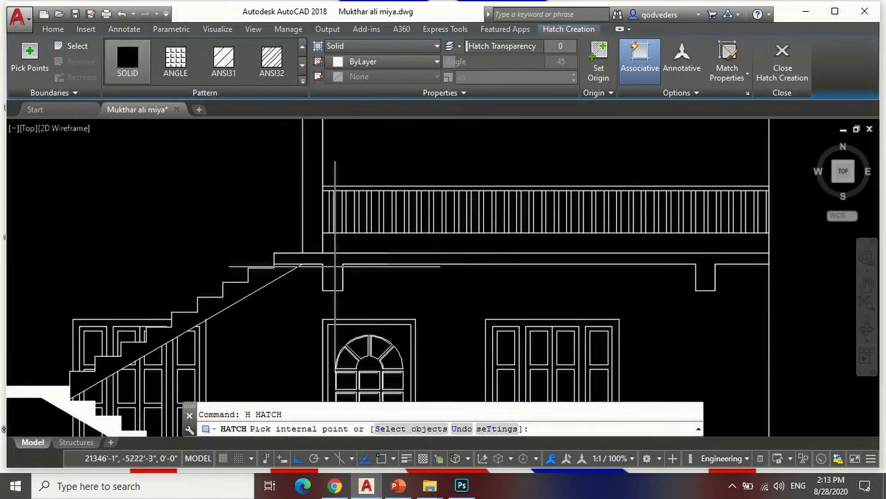
click(415, 258)
scroll(528, 243, down, 2)
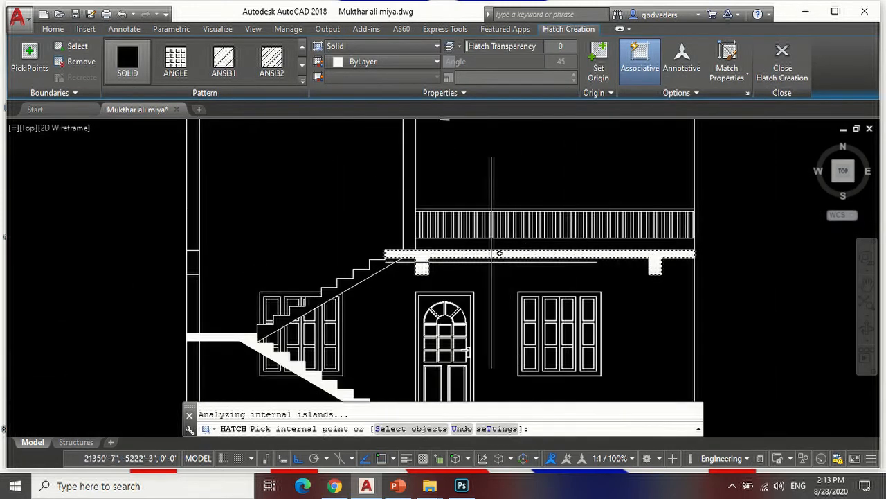
scroll(210, 273, up, 2)
scroll(270, 248, down, 2)
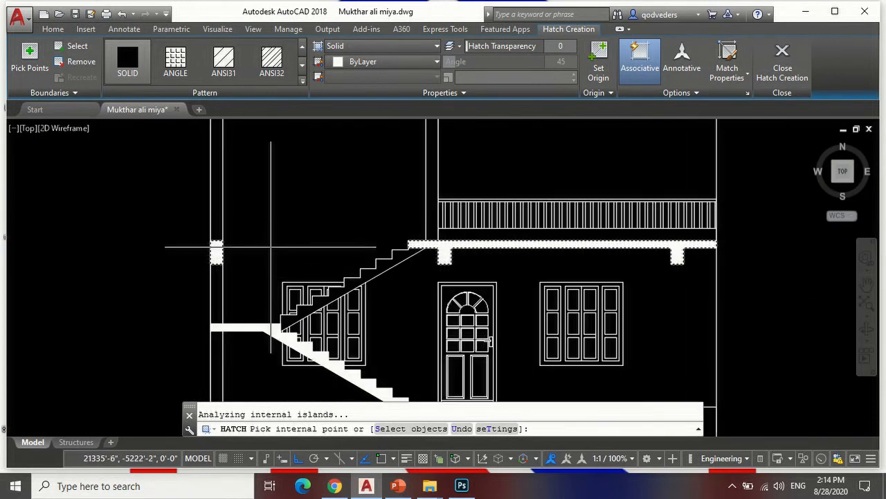
key(Return)
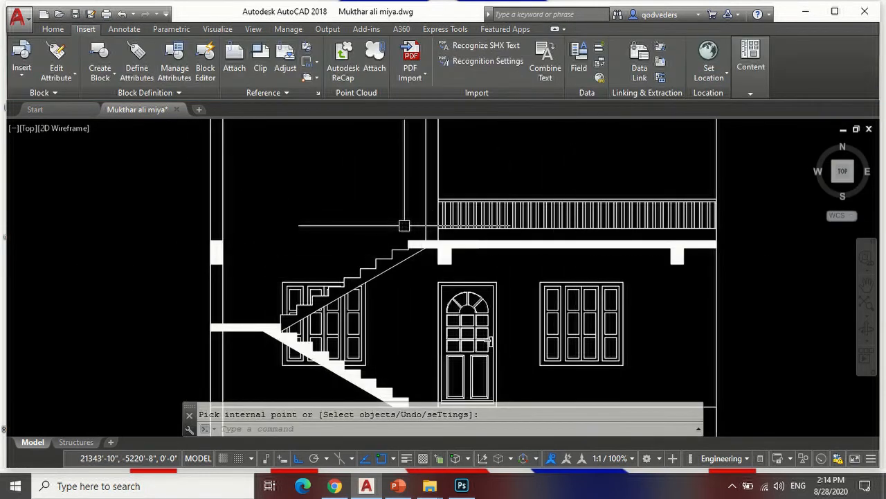
Erase the long vertical projection line at the slab's outer edge on the verandah side.
scroll(331, 234, down, 2)
text(e)
key(Return)
click(484, 125)
click(425, 119)
key(Return)
scroll(511, 266, down, 3)
scroll(479, 225, down, 4)
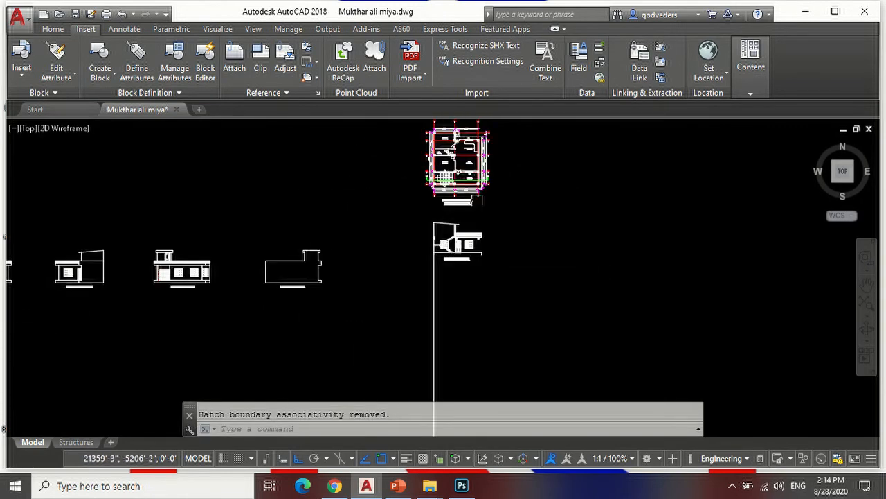
Draw a vertical line from the lower outer corner of the verandah end beam down to the floor line.
scroll(478, 168, up, 6)
scroll(498, 304, down, 5)
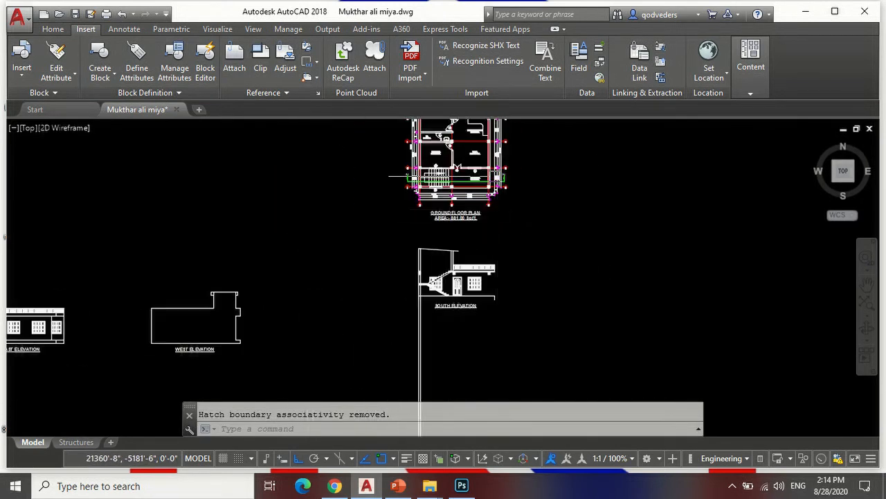
scroll(504, 253, up, 5)
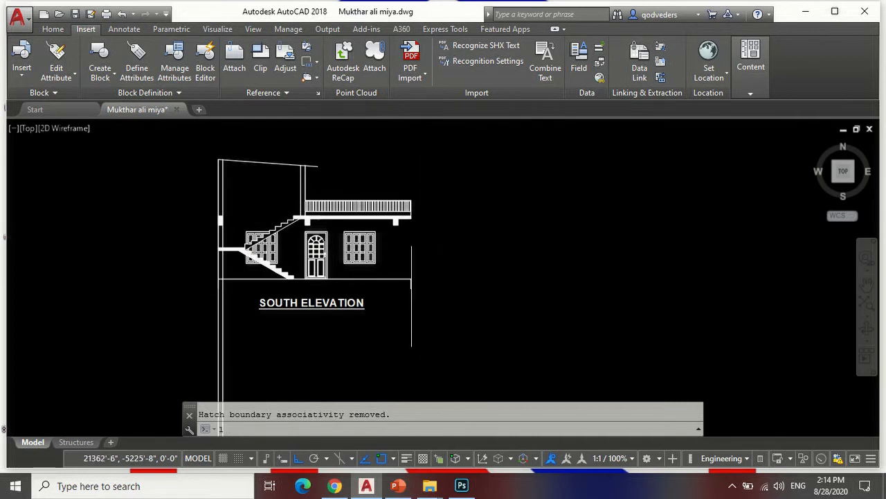
scroll(393, 240, up, 6)
text(l)
key(Return)
click(417, 170)
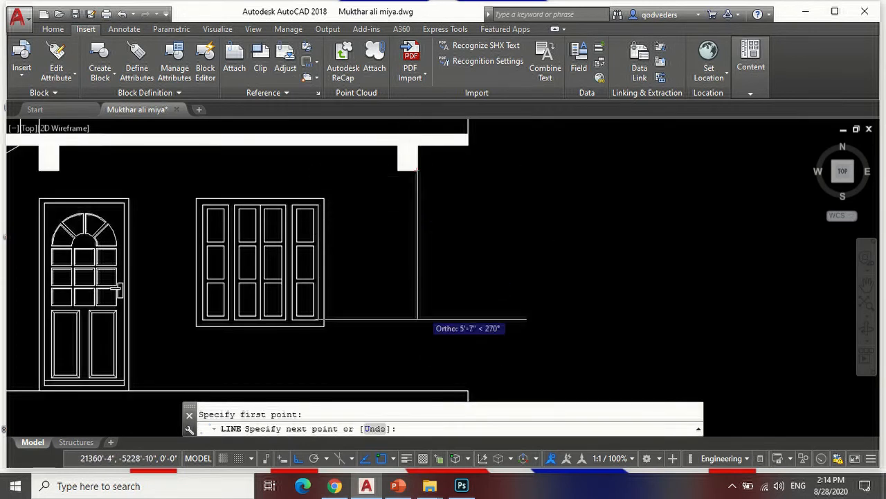
scroll(489, 281, down, 6)
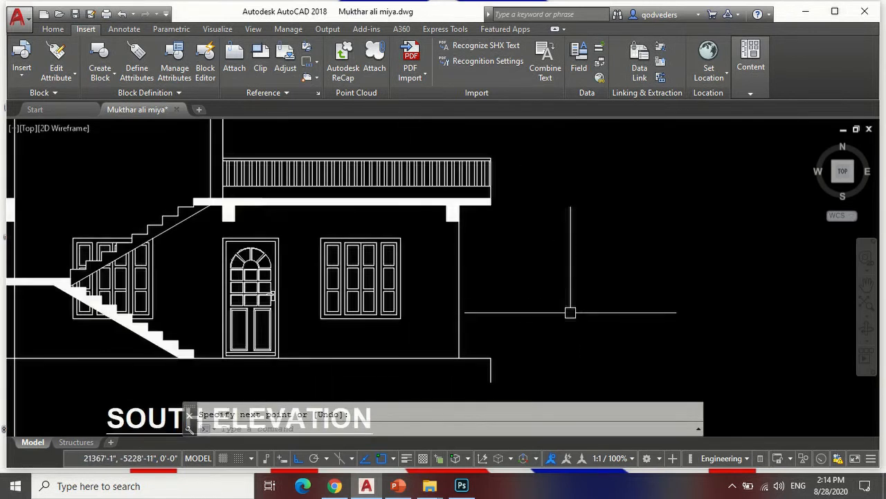
Trim the projection lines of the staircase's outer wall below the section's floor line.
scroll(424, 307, up, 4)
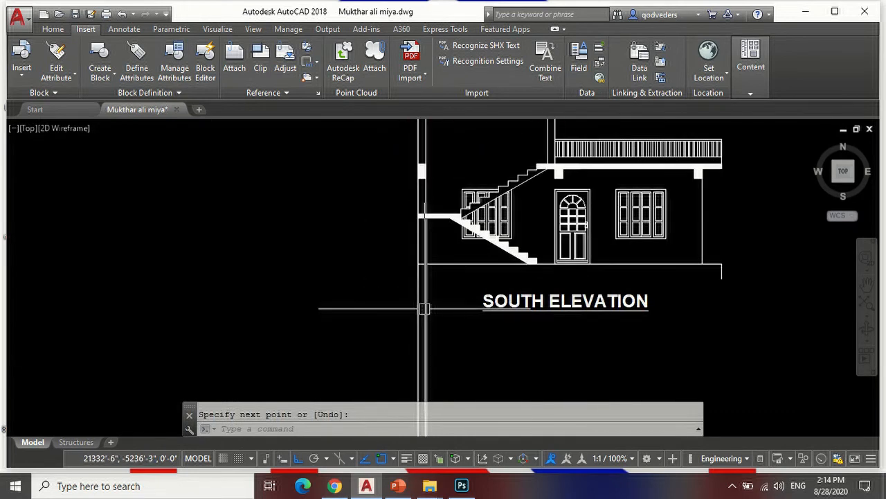
key(Escape)
text(tr)
key(Return)
click(445, 264)
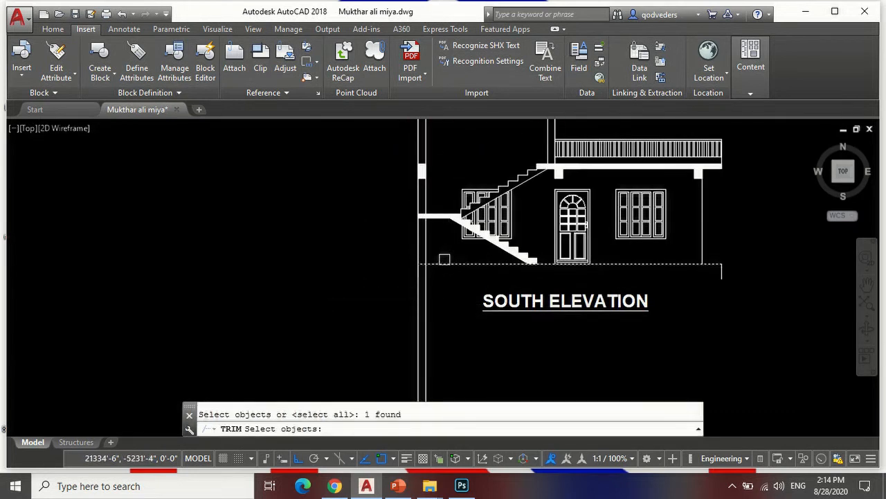
key(Return)
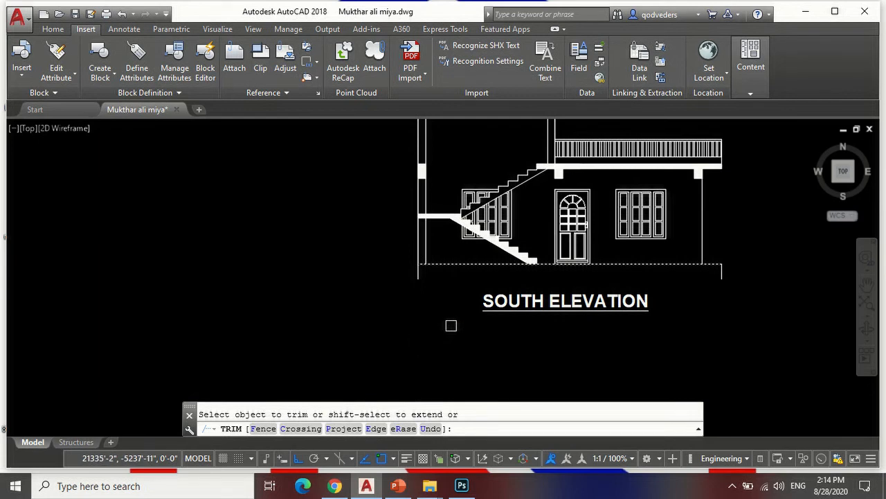
scroll(493, 297, down, 5)
key(Escape)
Examine the section's lower and upper parts against the staircase and verandah on the ground floor plan.
scroll(499, 282, up, 2)
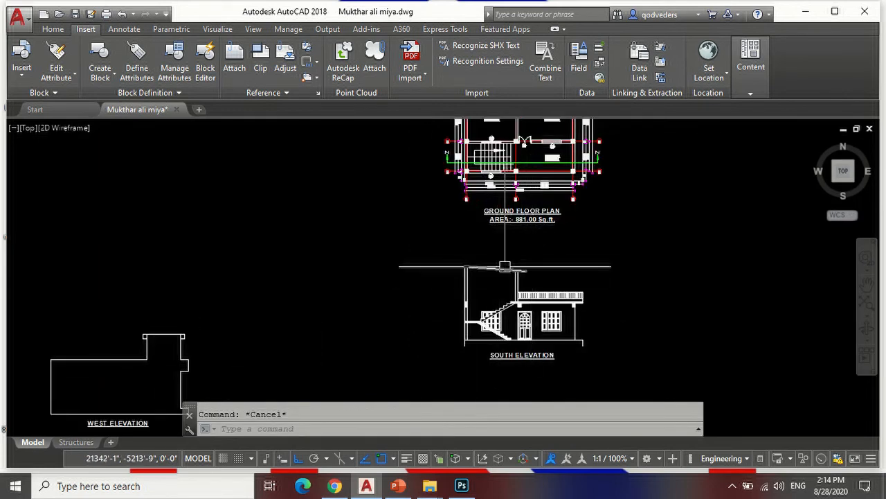
scroll(515, 272, down, 3)
scroll(500, 253, up, 5)
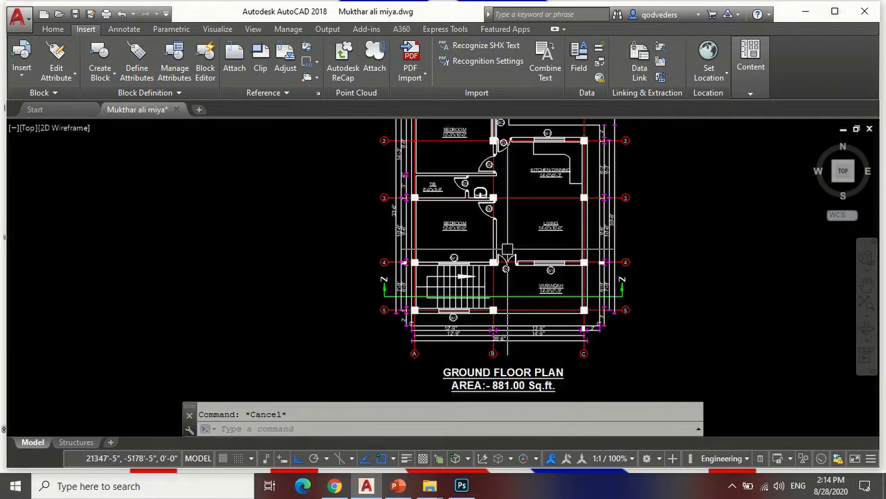
scroll(506, 235, down, 4)
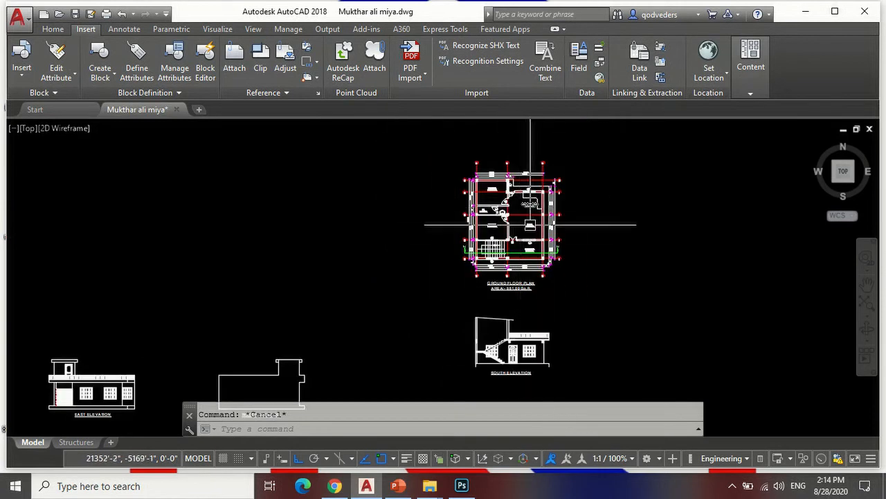
scroll(471, 359, up, 4)
scroll(634, 361, up, 4)
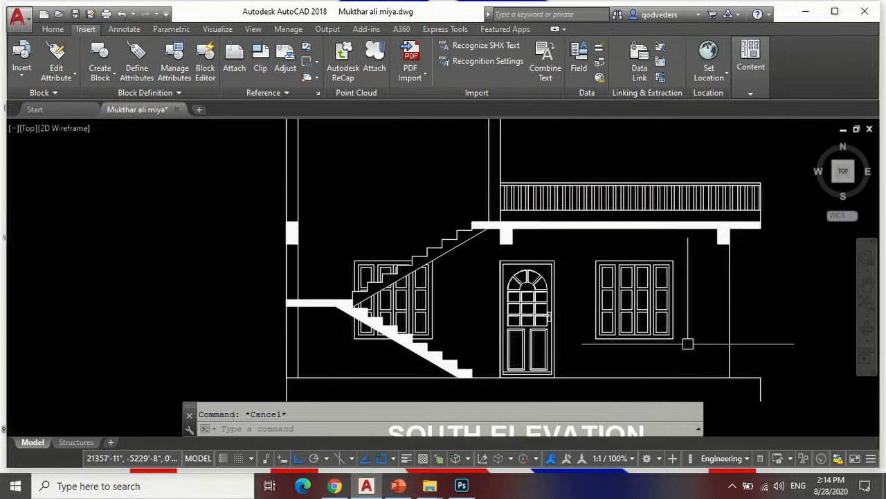
scroll(426, 341, down, 4)
scroll(434, 289, up, 3)
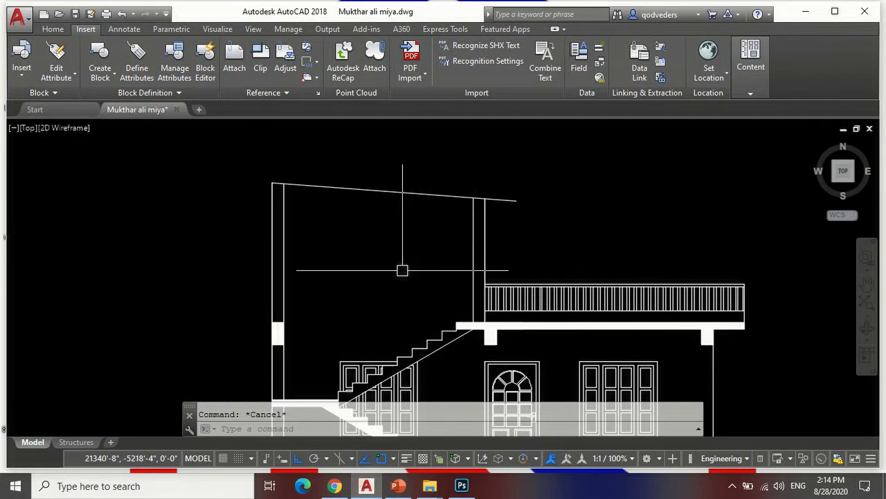
scroll(367, 273, down, 4)
scroll(495, 263, up, 4)
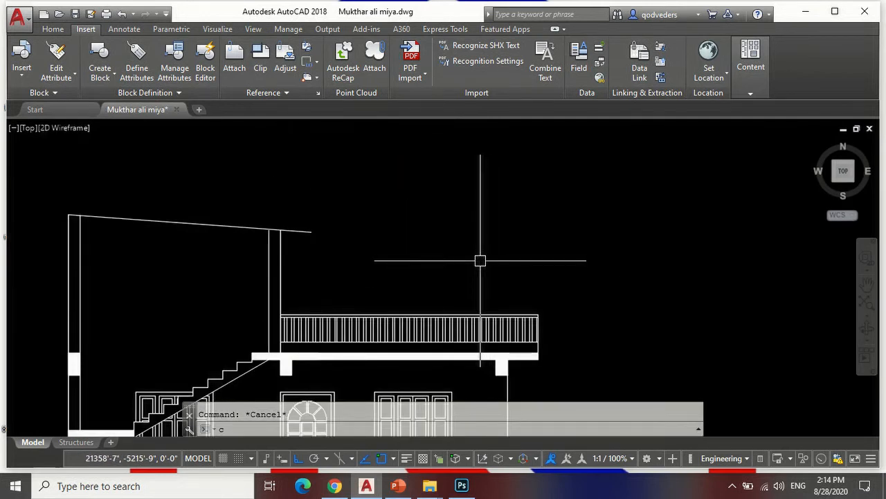
Draw a 9 by 3 inch rectangle in the empty space above the terrace railing.
text(rec)
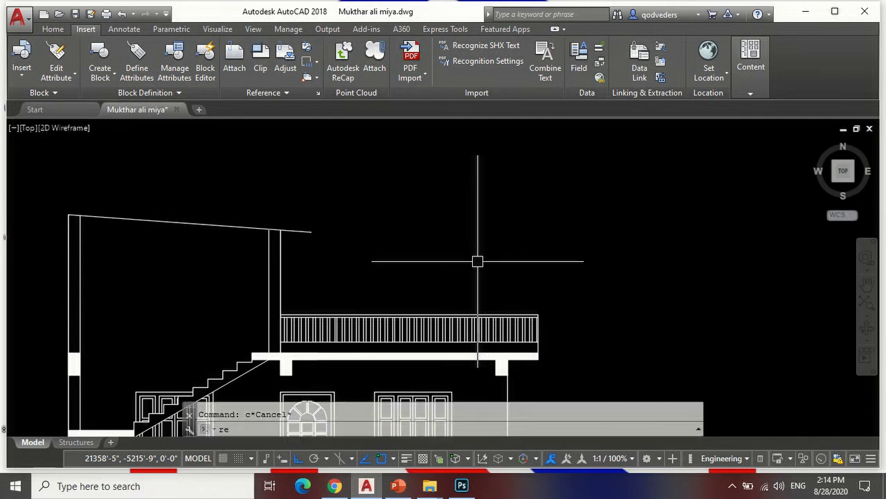
key(Return)
click(470, 257)
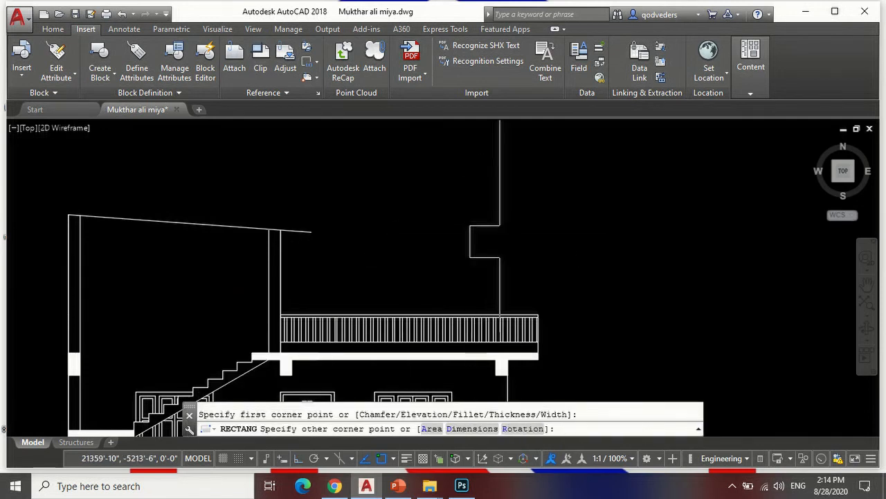
key(F8)
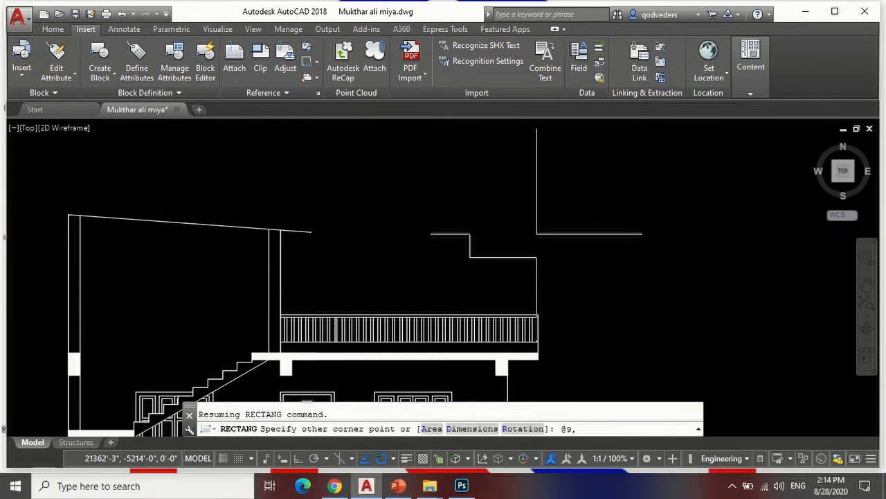
key(Return)
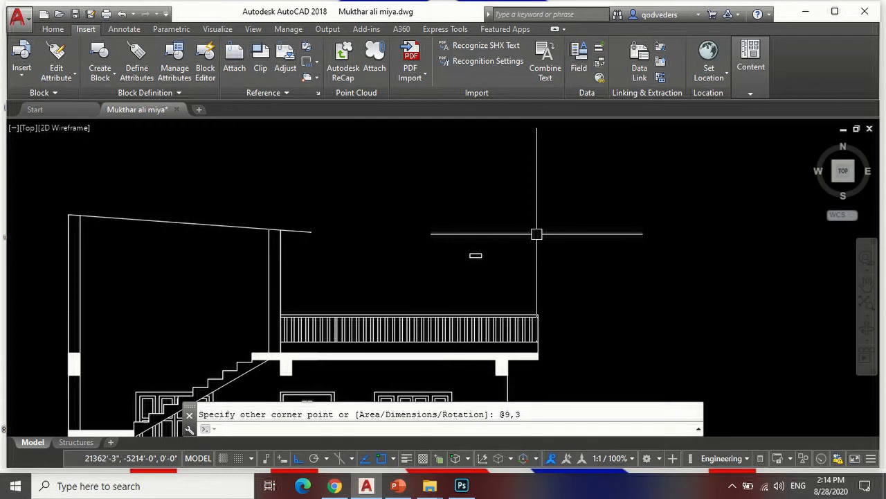
Copy the small rectangle by its lower right corner into the foot of the upper staircase wall, resting on the slab.
scroll(457, 254, up, 2)
key(Escape)
text(co)
key(Return)
scroll(500, 250, up, 5)
key(Return)
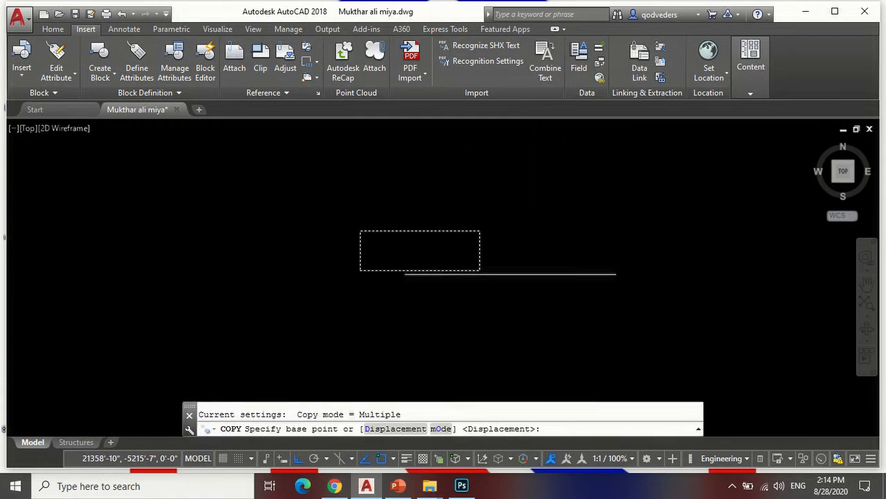
scroll(485, 270, up, 3)
click(479, 270)
scroll(457, 208, down, 8)
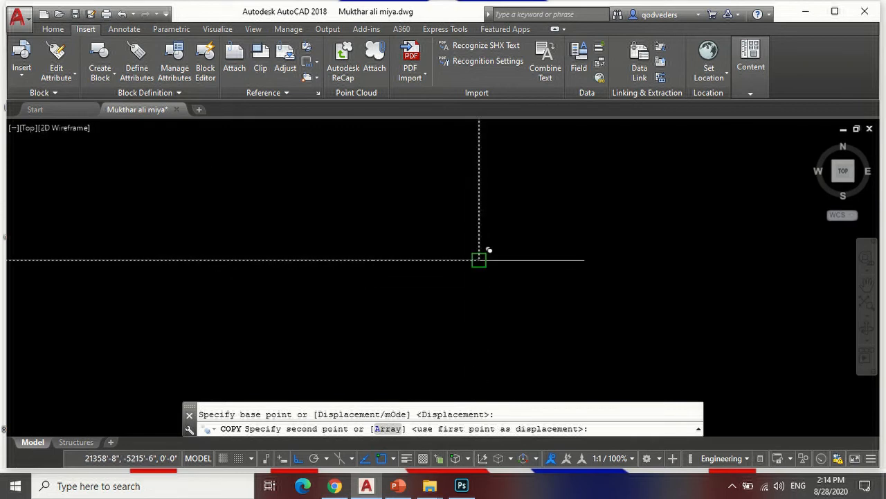
scroll(457, 277, up, 4)
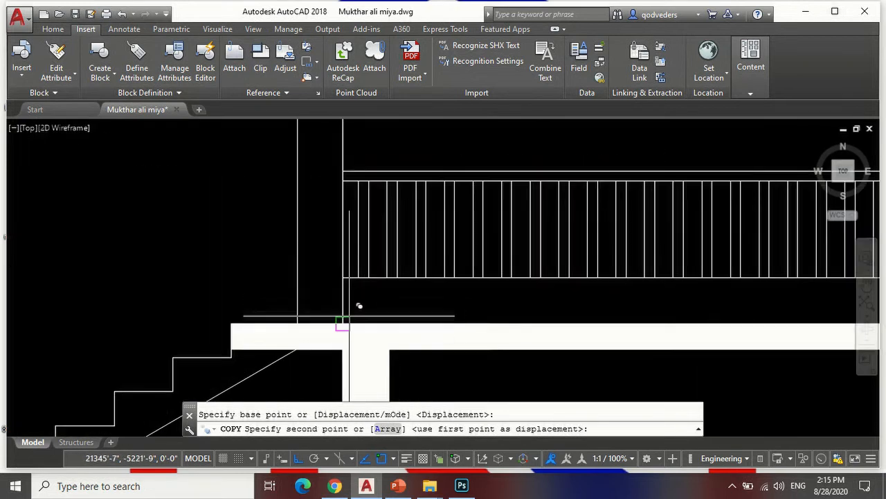
click(342, 277)
key(Return)
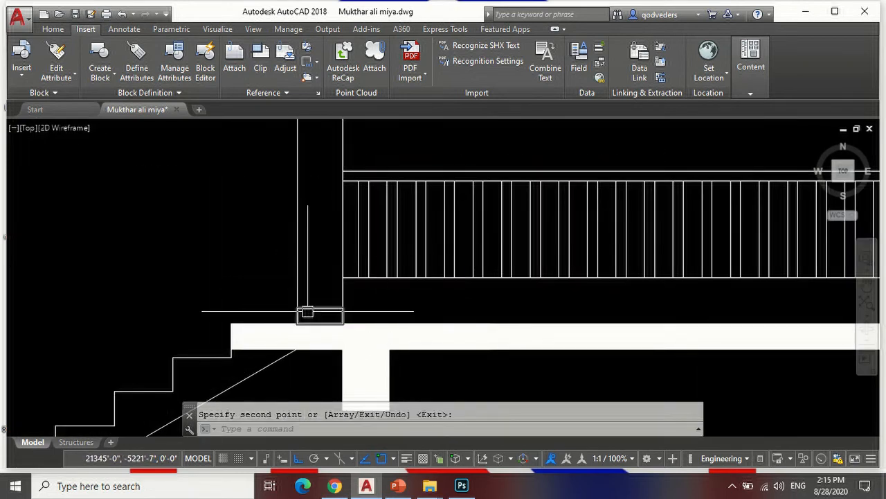
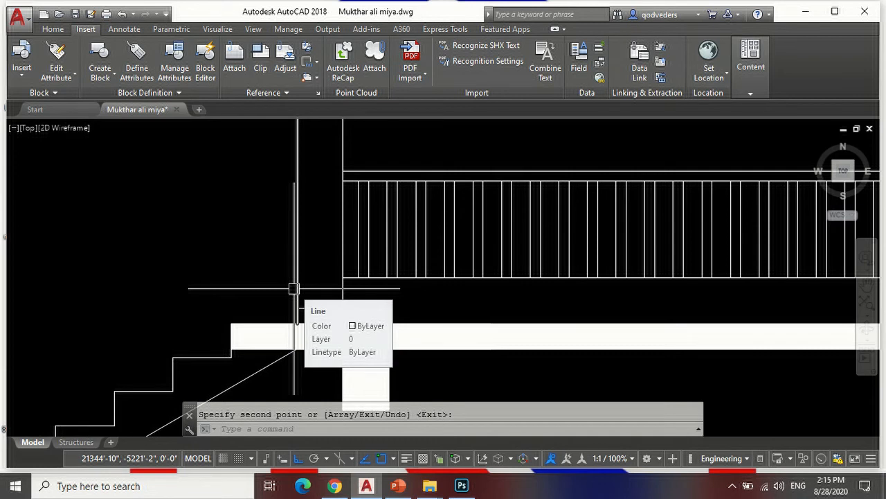
key(Escape)
text(co)
key(Return)
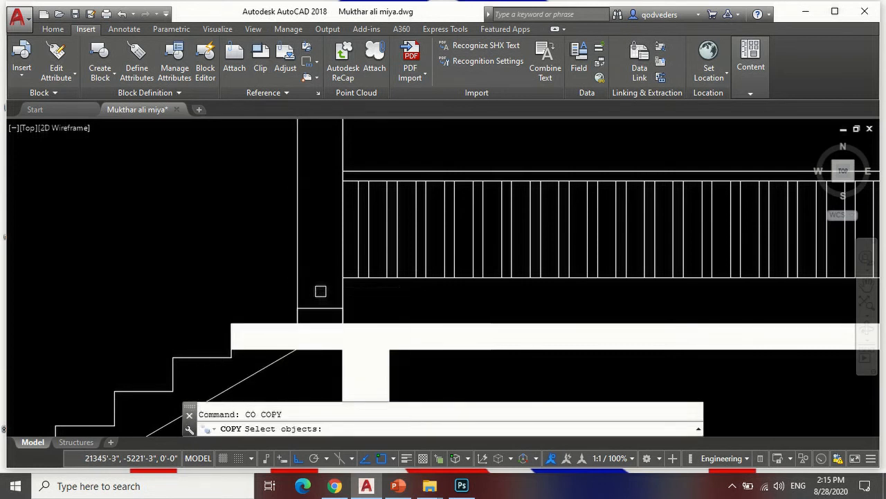
key(Escape)
Move the rectangle at the foot of the upper staircase wall 30 inches straight up.
text(m)
key(Return)
click(352, 298)
scroll(354, 298, down, 2)
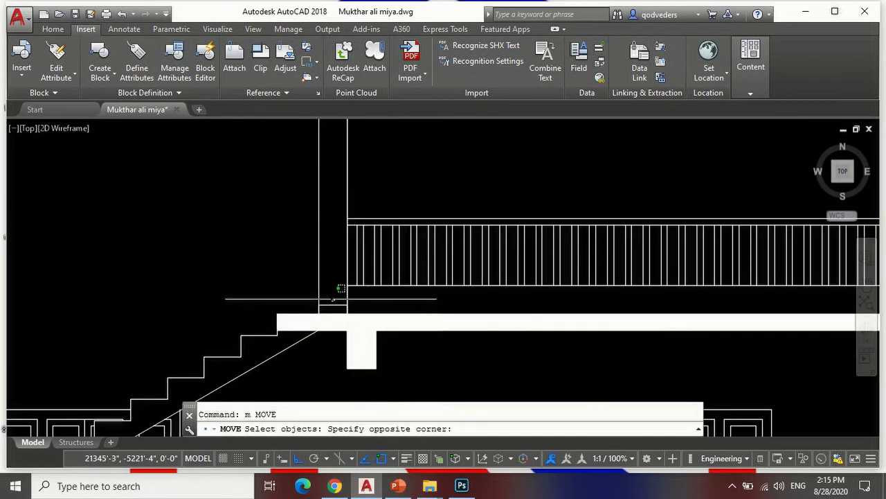
scroll(337, 305, up, 2)
click(327, 306)
key(Return)
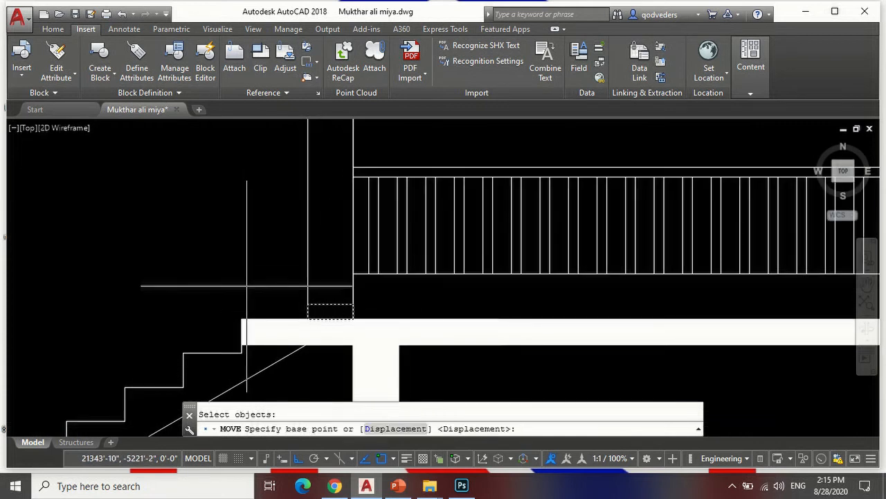
click(247, 286)
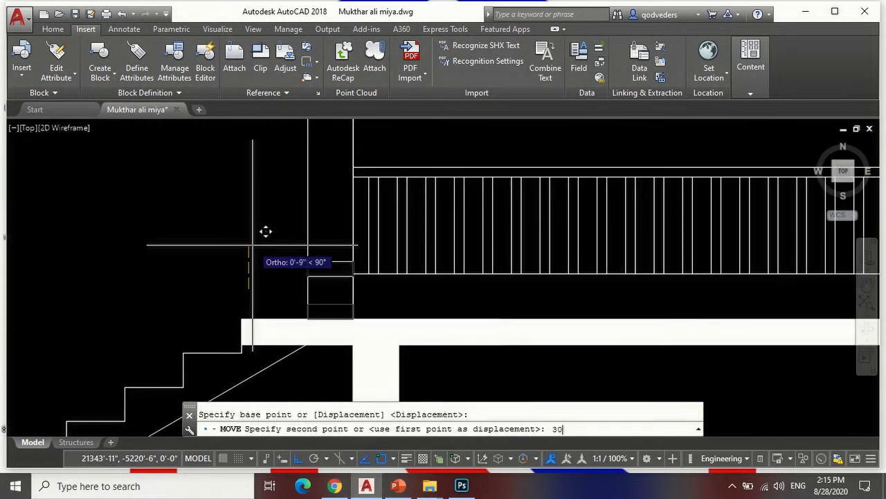
key(Return)
scroll(332, 301, down, 3)
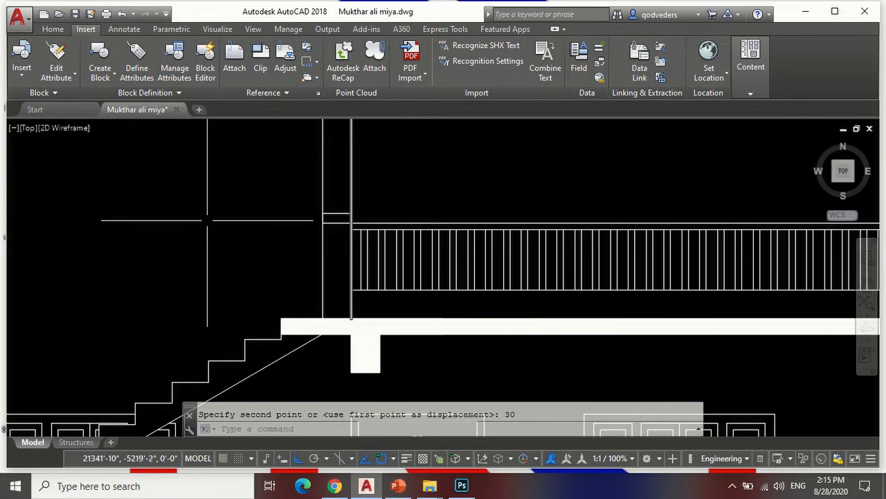
Copy the small rectangle in the upper staircase wall at railing height 5 feet straight up, near the sloping roof line.
scroll(297, 249, up, 4)
text(co)
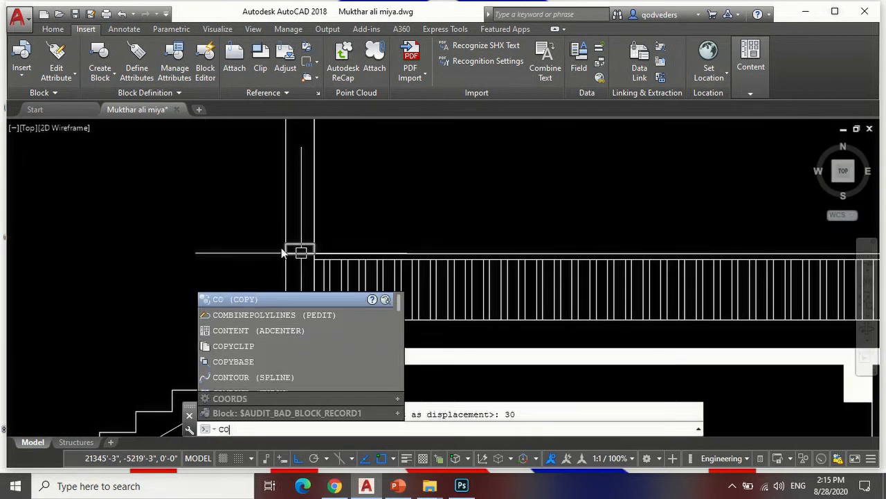
key(Return)
scroll(277, 243, up, 3)
click(265, 224)
click(383, 258)
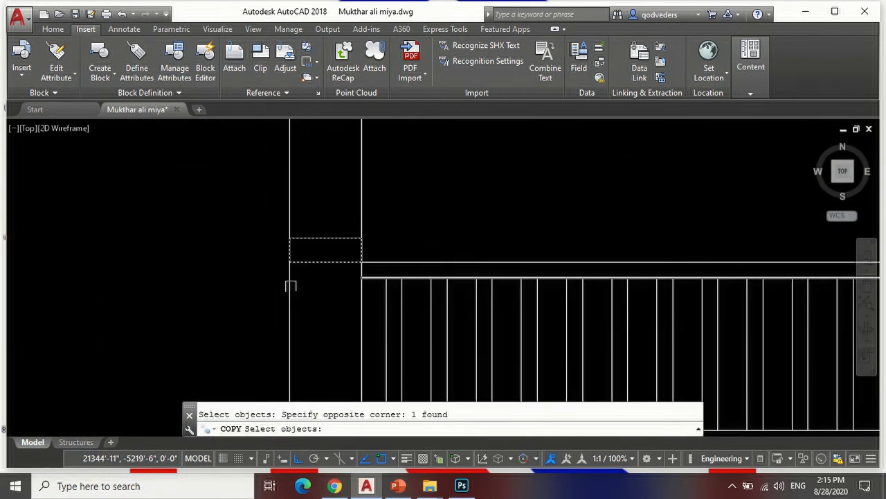
scroll(291, 287, down, 4)
key(Return)
scroll(411, 263, down, 3)
click(412, 264)
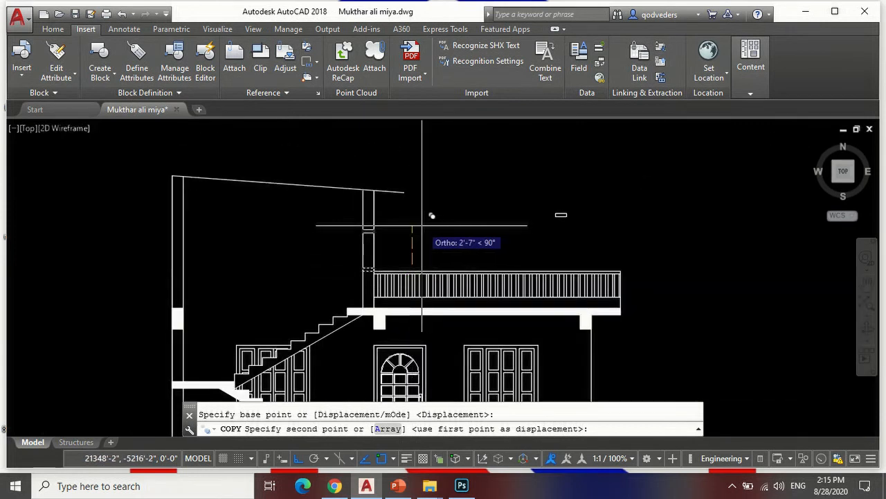
text(5')
key(Return)
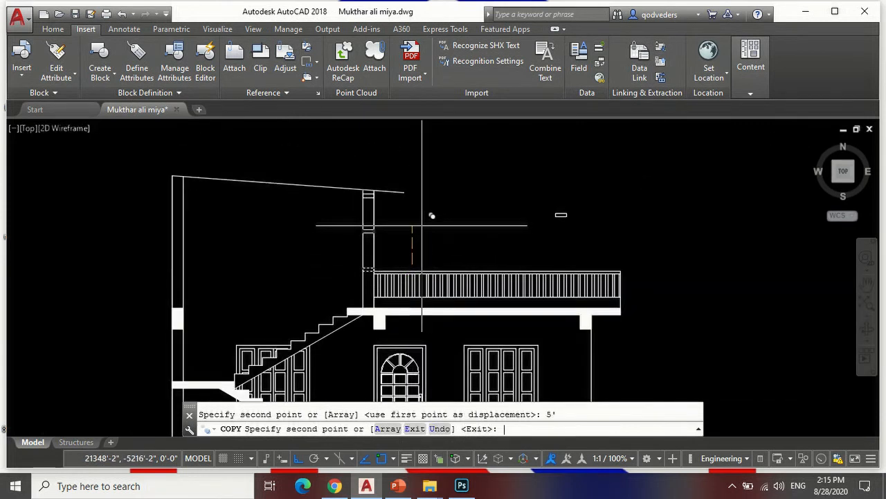
key(Return)
scroll(351, 200, up, 4)
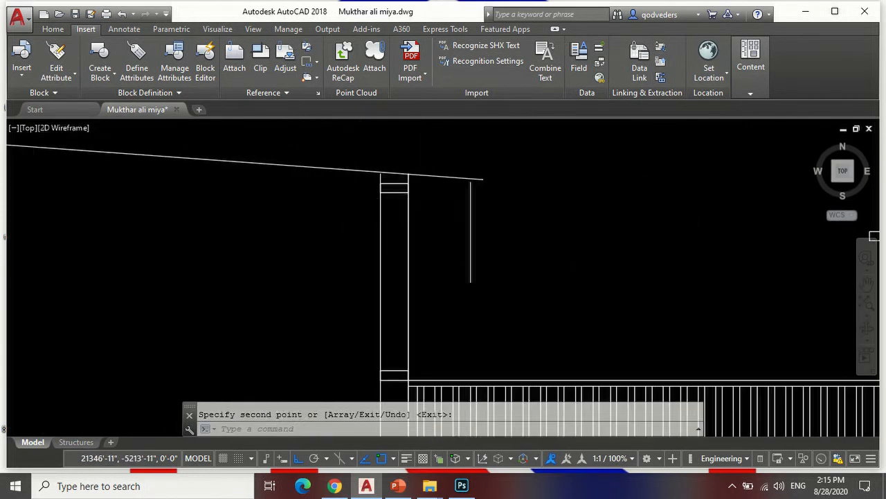
Copy both small rectangles from the inner staircase wall to the same heights in the outer wall, using the wall-slab corner as base point.
scroll(510, 173, down, 4)
scroll(494, 174, up, 2)
text(c)
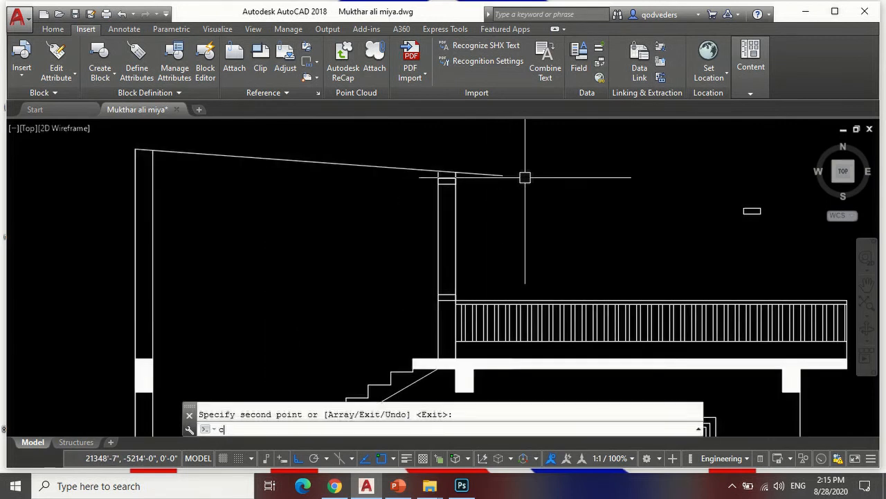
text(t o)
key(Return)
scroll(428, 178, up, 4)
click(418, 172)
click(521, 216)
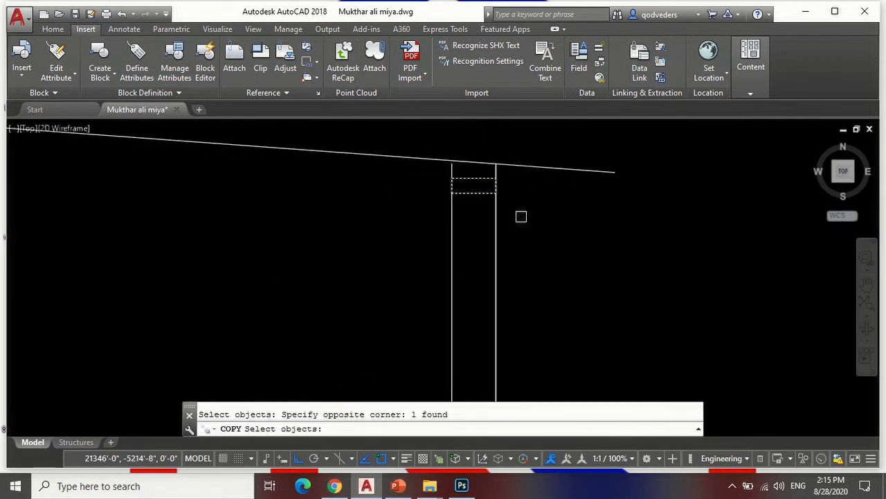
scroll(520, 218, down, 4)
scroll(499, 320, up, 3)
click(443, 289)
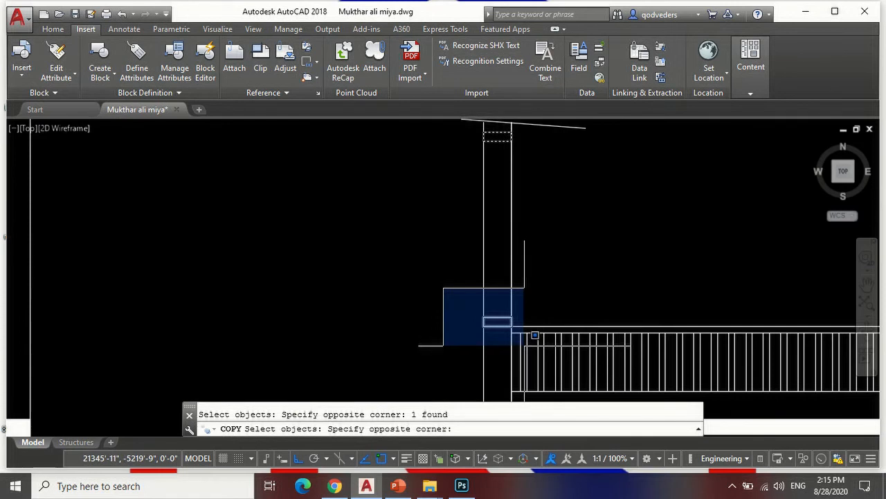
click(525, 347)
scroll(553, 247, down, 5)
scroll(553, 247, up, 4)
key(Return)
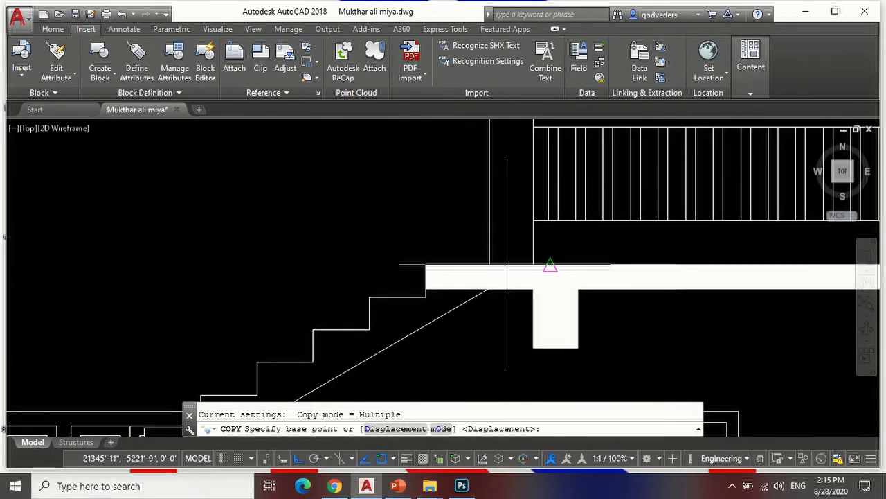
click(489, 264)
scroll(534, 266, down, 4)
scroll(346, 258, up, 4)
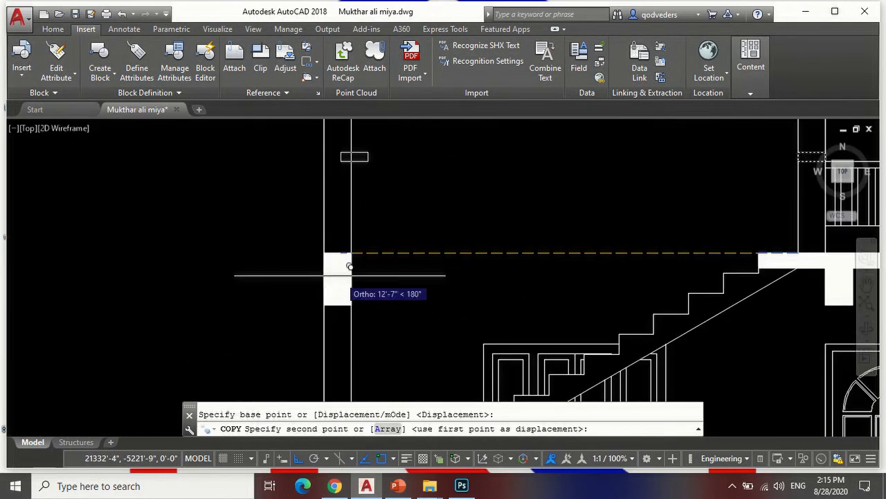
click(324, 253)
scroll(332, 284, down, 4)
key(Return)
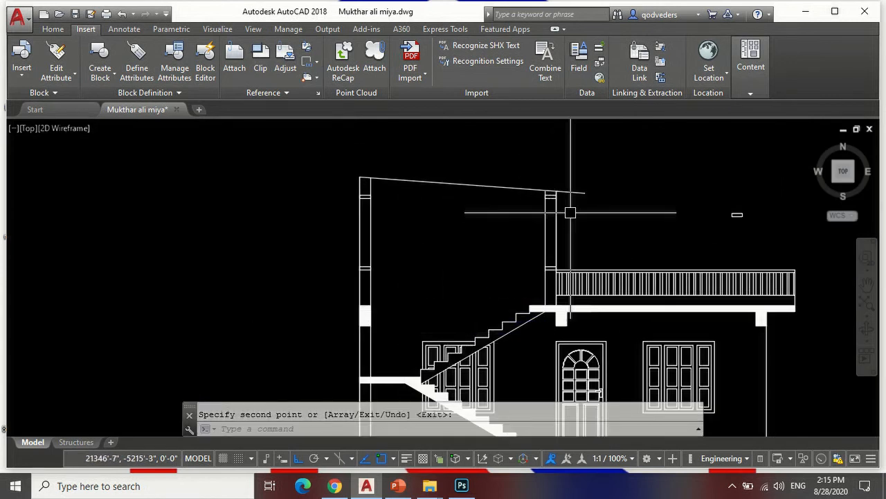
Fill the four small rectangles in the outer and inner staircase walls with a SOLID hatch.
text(h)
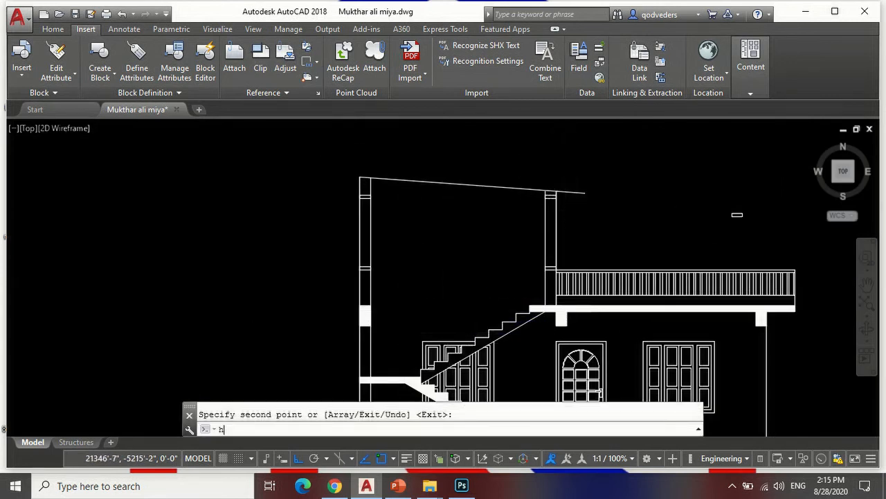
key(Return)
scroll(374, 216, up, 5)
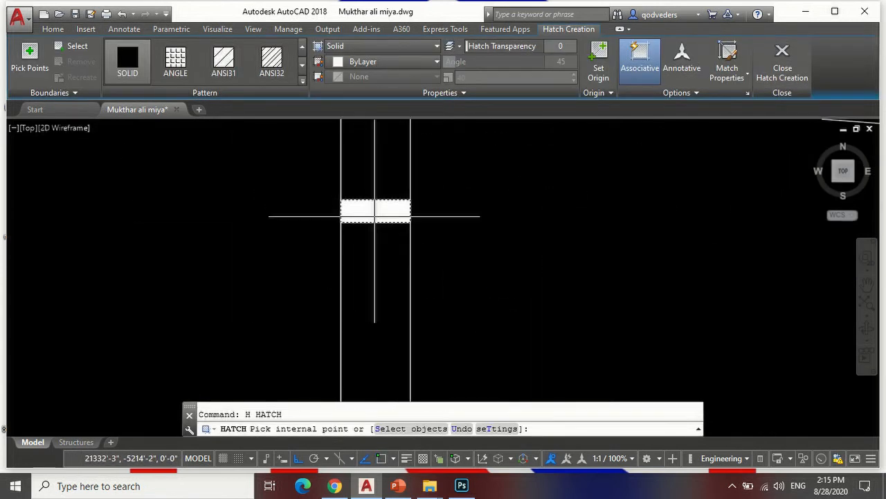
click(374, 216)
scroll(381, 214, down, 6)
scroll(401, 296, up, 4)
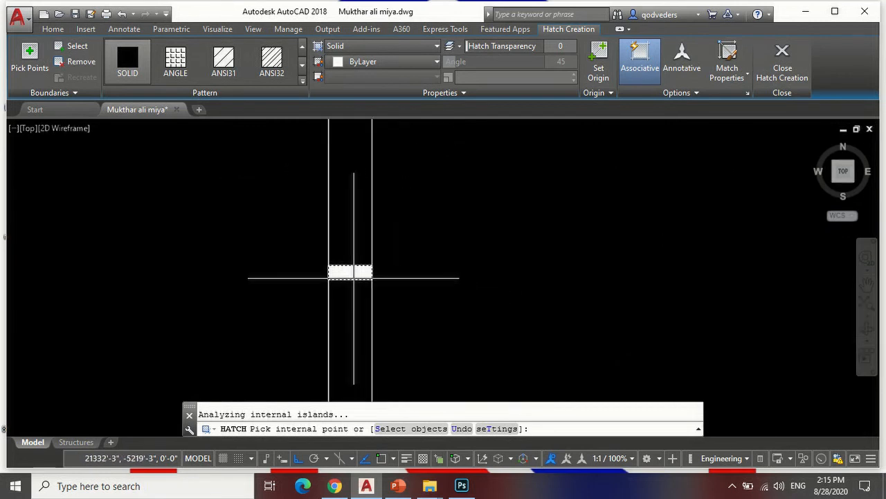
scroll(214, 257, down, 5)
scroll(484, 180, up, 5)
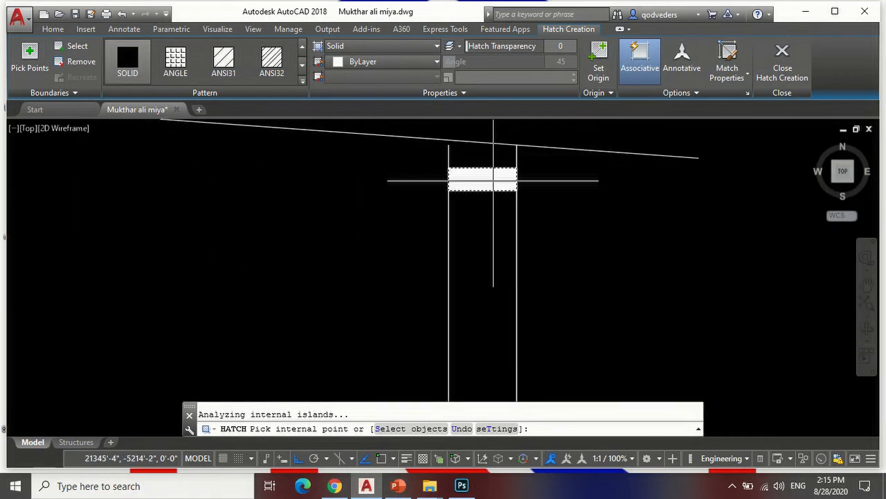
scroll(515, 184, down, 5)
scroll(514, 290, up, 4)
click(504, 305)
scroll(343, 227, down, 7)
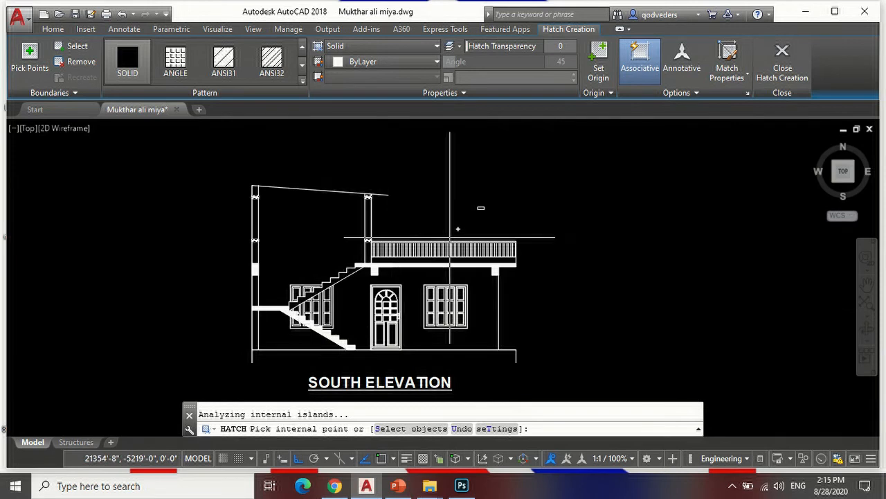
key(Return)
Erase the leftover small rectangle in the empty space above the terrace railing.
text(e)
key(Return)
click(508, 222)
click(480, 207)
scroll(228, 205, up, 2)
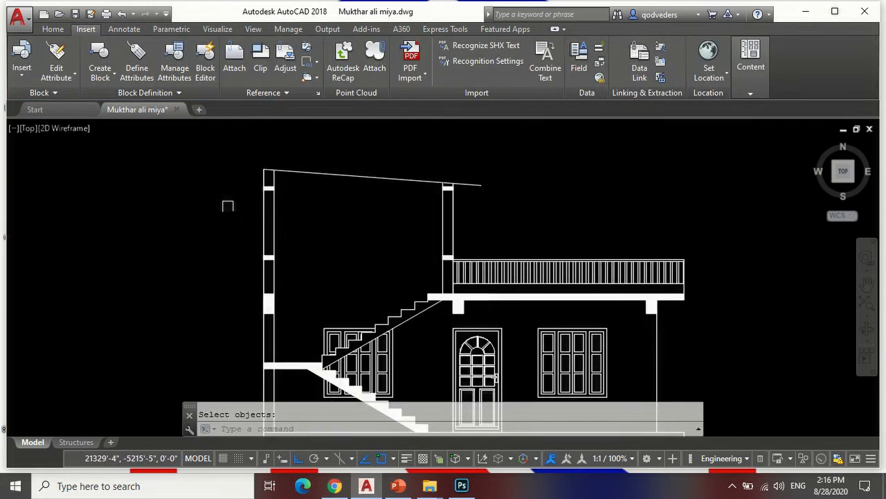
Hatch the outer staircase wall between its two solid pieces with the ANSI32 pattern.
scroll(228, 206, up, 2)
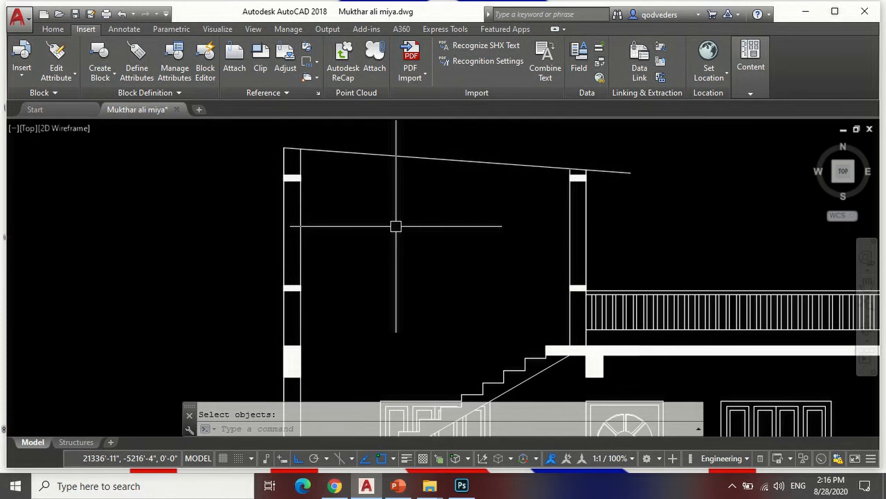
text(h)
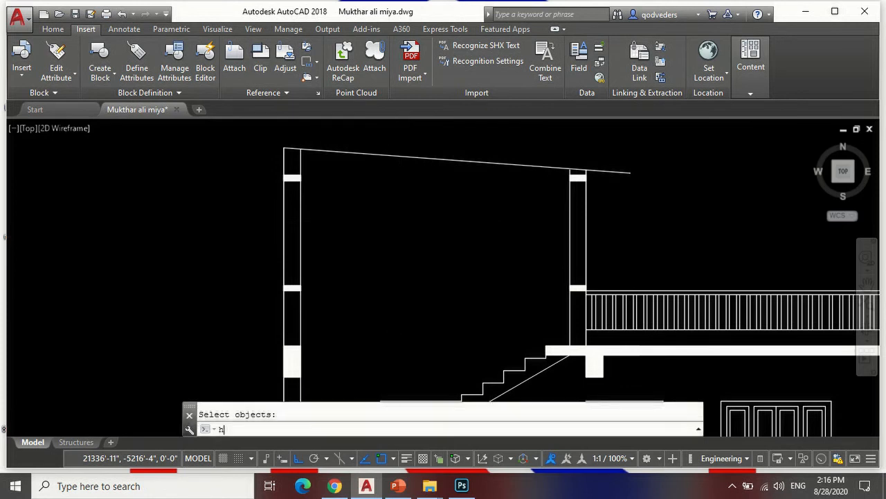
key(Return)
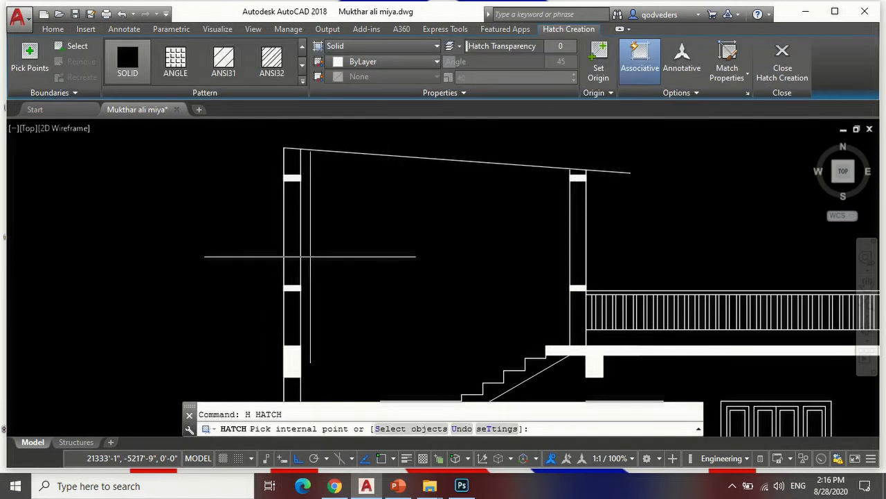
click(302, 67)
click(302, 77)
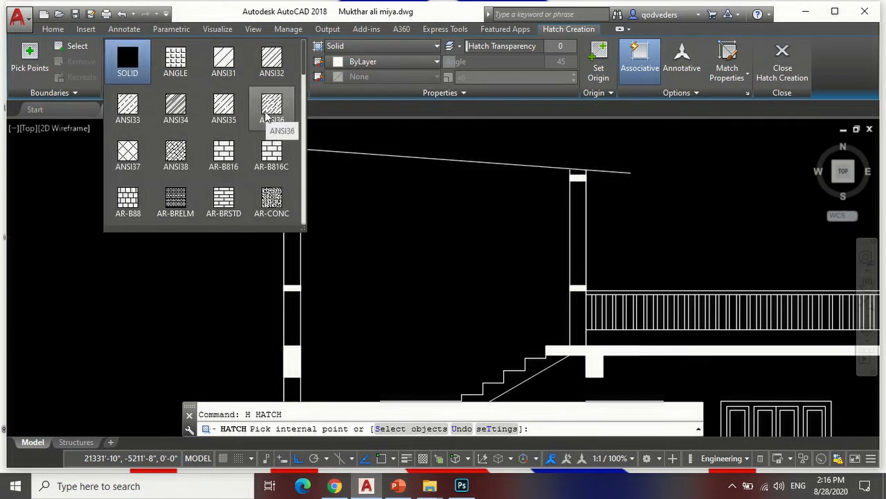
scroll(228, 156, down, 2)
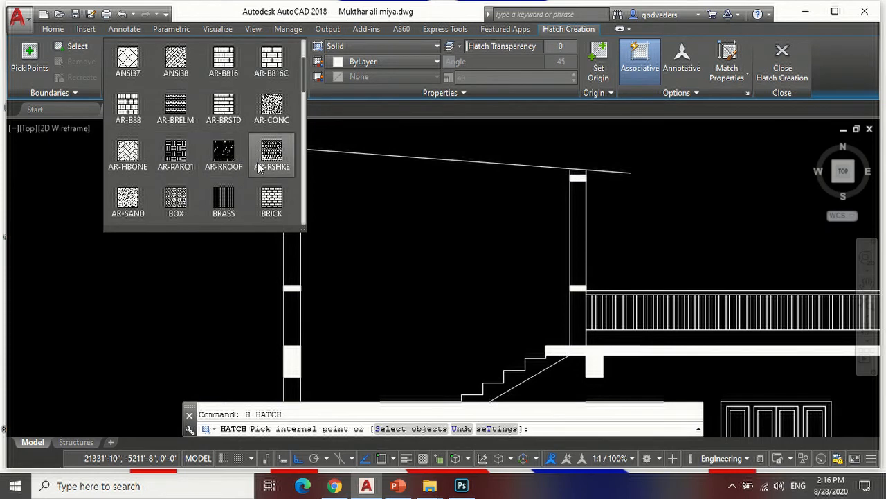
scroll(235, 122, down, 2)
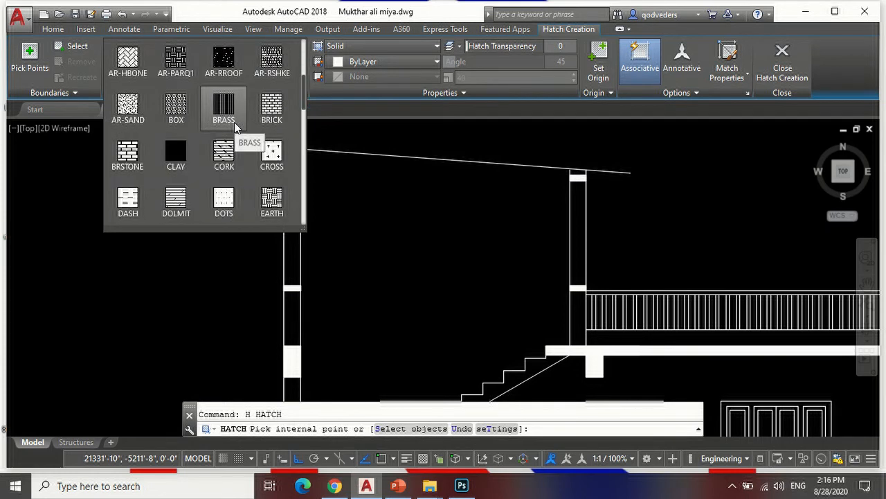
scroll(235, 126, up, 2)
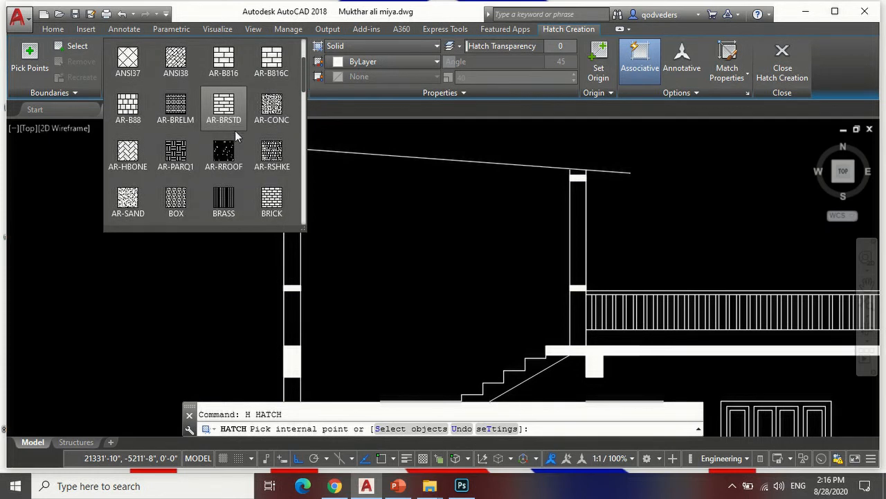
scroll(235, 130, up, 2)
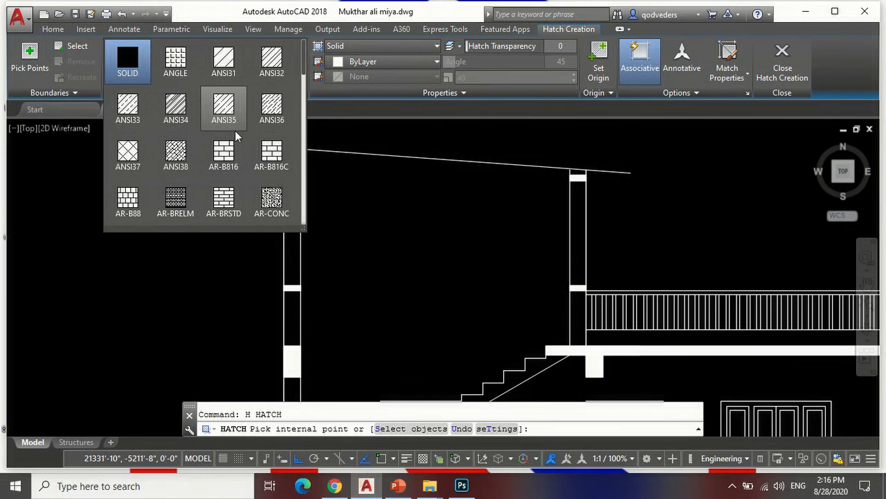
click(272, 61)
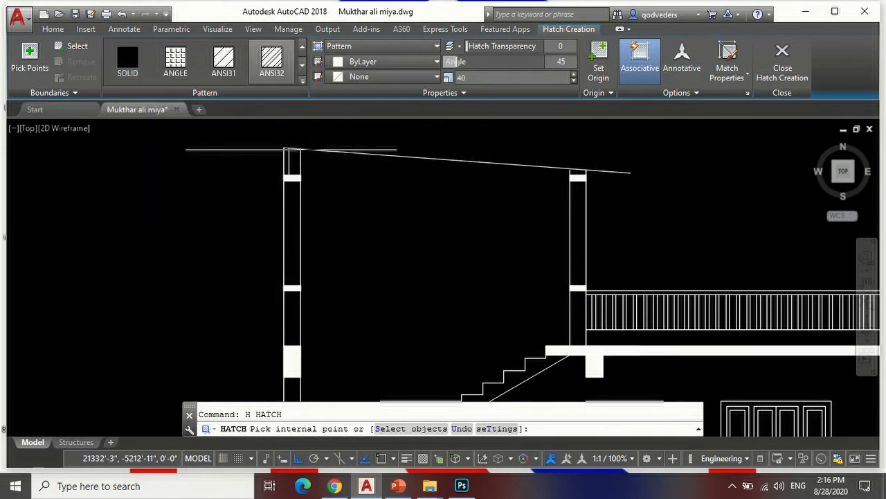
click(293, 232)
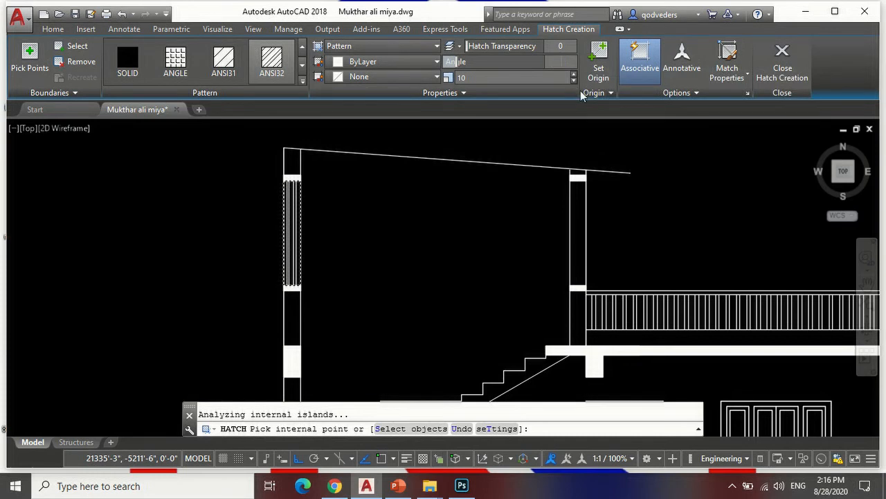
Set the outer wall hatch's angle to 0 and its scale to 15.
key(Return)
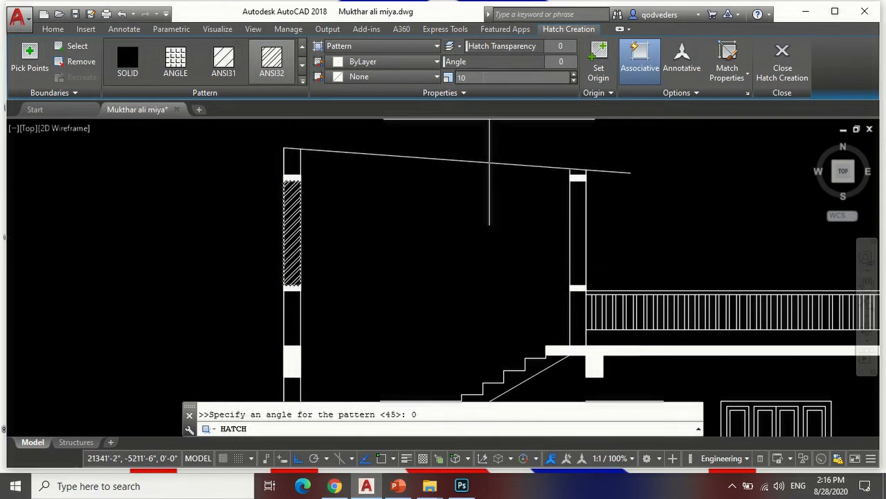
click(484, 78)
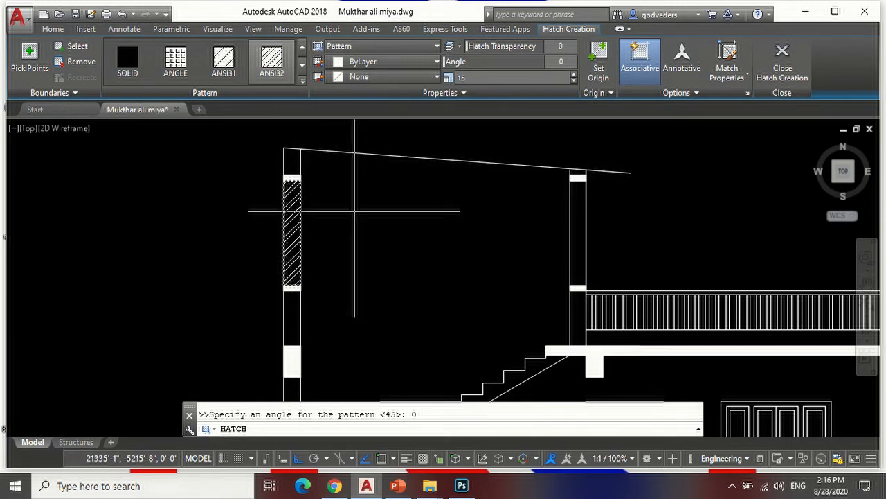
key(Escape)
Hatch the outer wall's remaining segments with ANSI32 at angle 0 and scale 15, from the roof line down past the stair landing.
text(h)
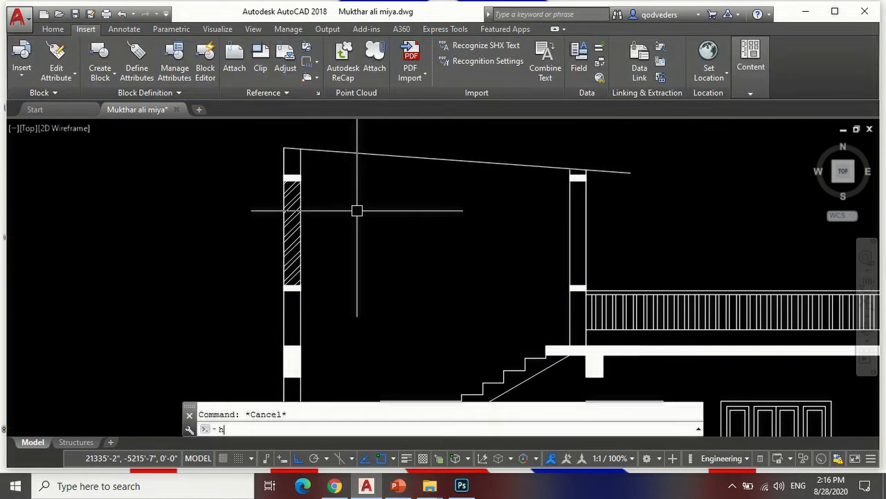
key(Return)
click(292, 161)
scroll(367, 193, down, 4)
scroll(341, 251, up, 4)
click(347, 237)
scroll(395, 270, down, 3)
scroll(388, 282, up, 3)
scroll(277, 301, down, 4)
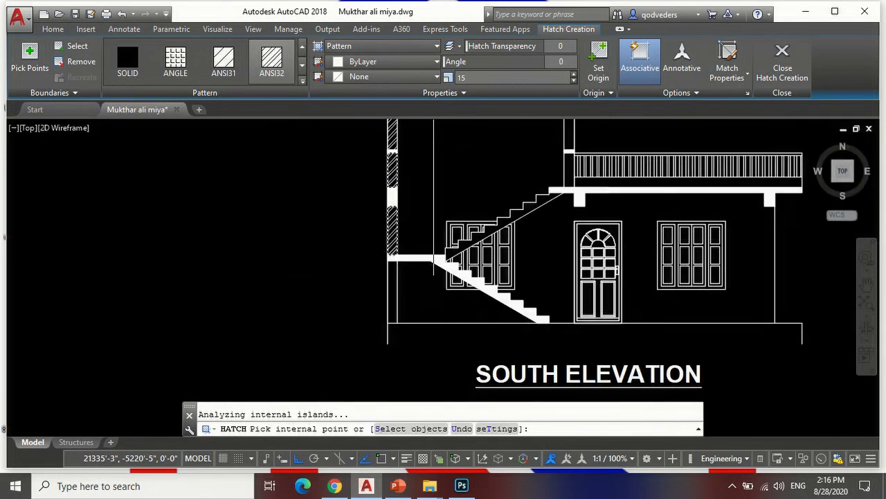
scroll(383, 251, up, 5)
click(382, 251)
scroll(383, 251, down, 4)
scroll(394, 134, up, 4)
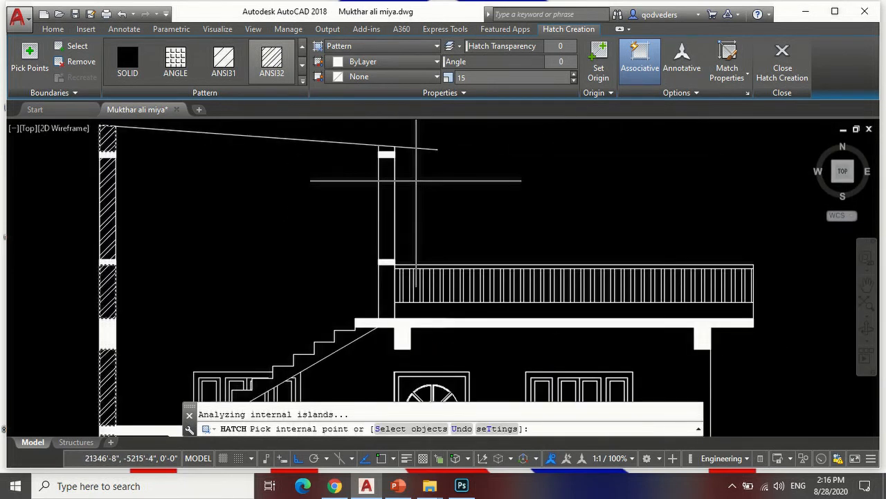
Hatch the inner staircase wall between its two solid pieces with ANSI32, and undo the fill attempted above the upper piece.
scroll(384, 144, up, 2)
scroll(385, 144, up, 4)
click(385, 196)
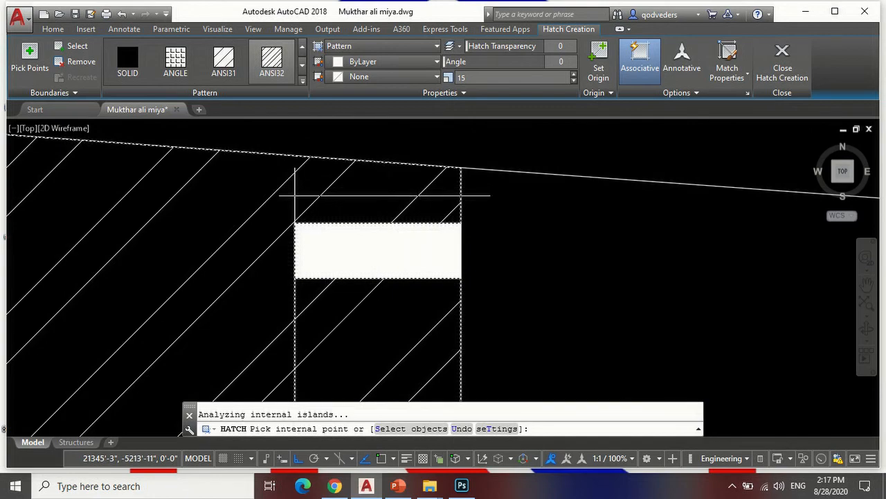
scroll(446, 167, down, 5)
key(ctrl+z)
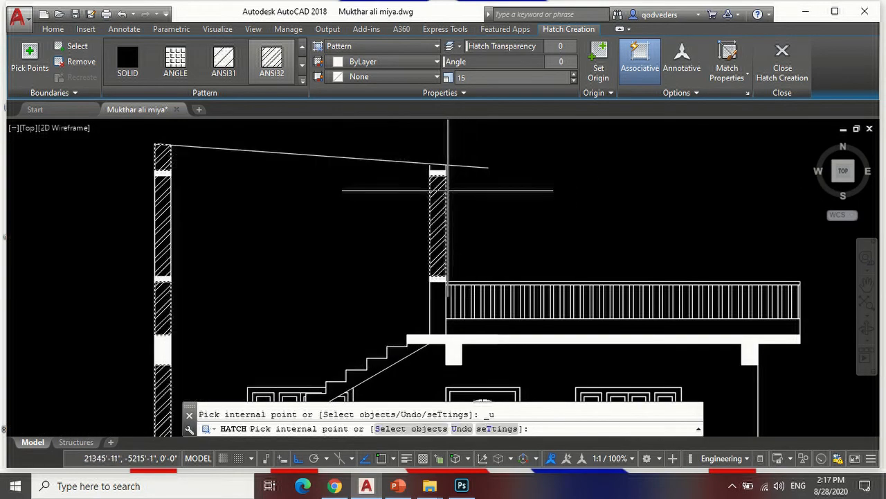
Hatch the inner staircase wall between the terrace slab and the lower solid piece with ANSI32.
scroll(457, 163, up, 4)
scroll(432, 158, down, 5)
scroll(472, 226, up, 5)
click(447, 233)
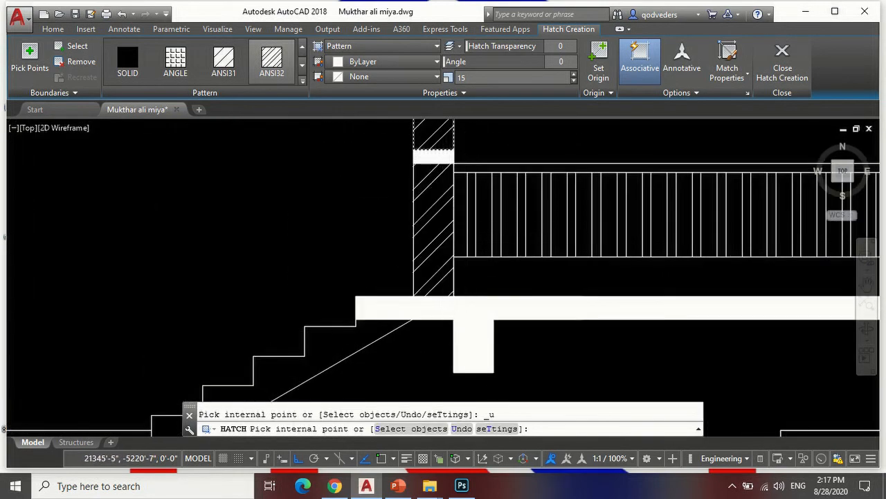
Extend the inner staircase wall's stair-side line above the upper solid piece up to the sloping roof line.
scroll(430, 164, down, 5)
key(Return)
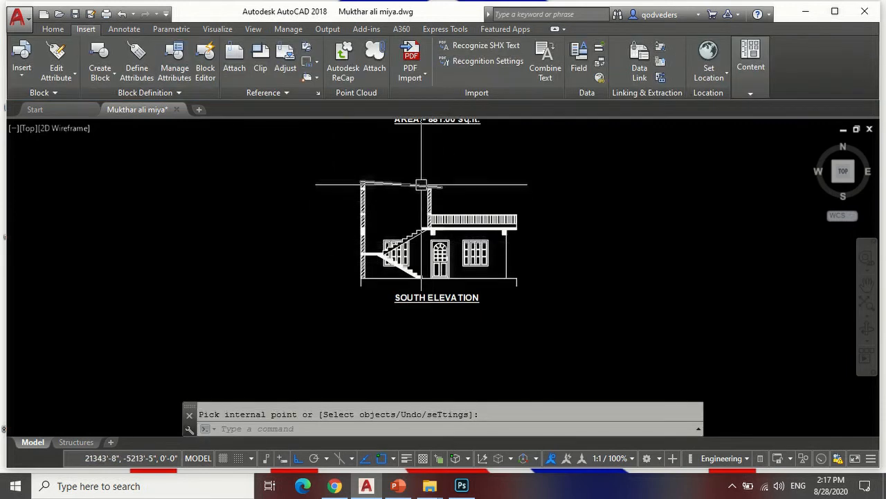
scroll(432, 188, up, 5)
text(ex)
key(Return)
key(Return)
scroll(435, 201, up, 5)
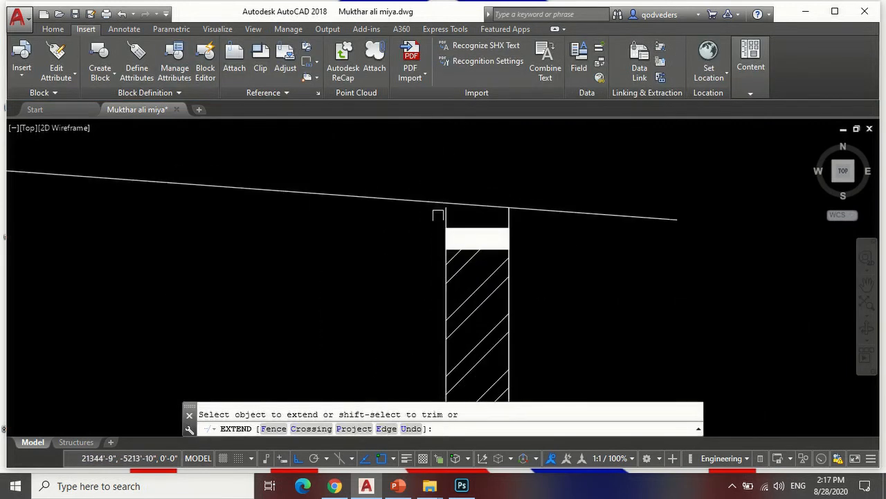
click(447, 215)
key(Return)
key(Return)
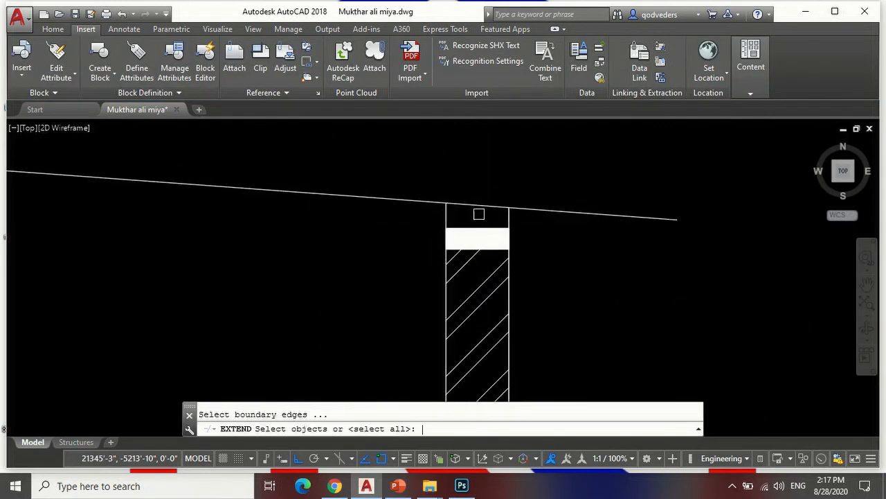
key(Escape)
Hatch the inner staircase wall between the upper solid piece and the roof line with ANSI32 at scale 15.
text(h)
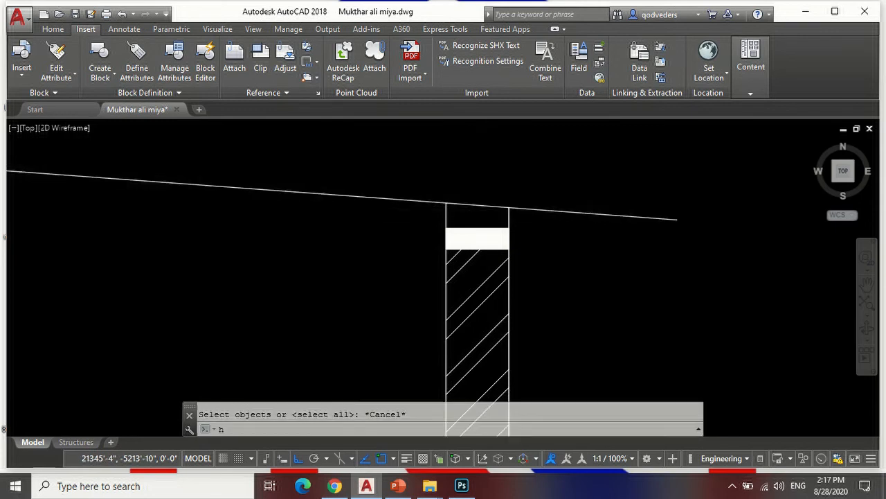
key(Return)
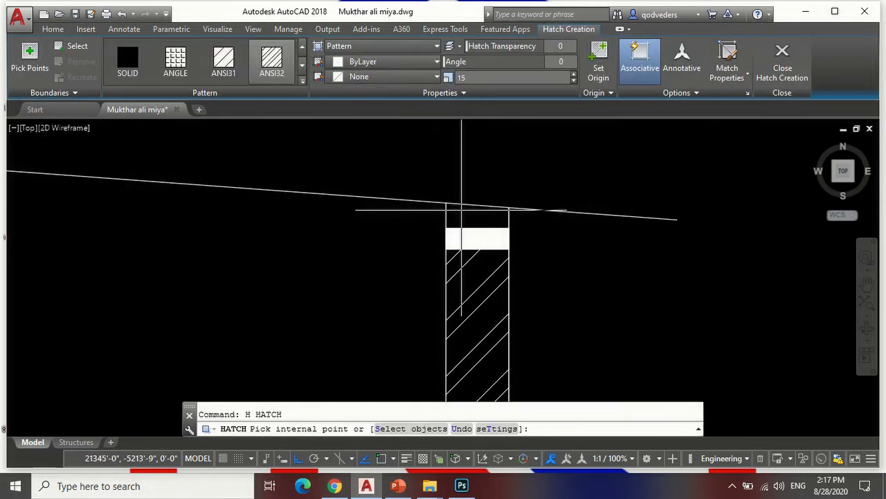
click(460, 218)
scroll(478, 240, down, 3)
key(Return)
scroll(587, 214, down, 3)
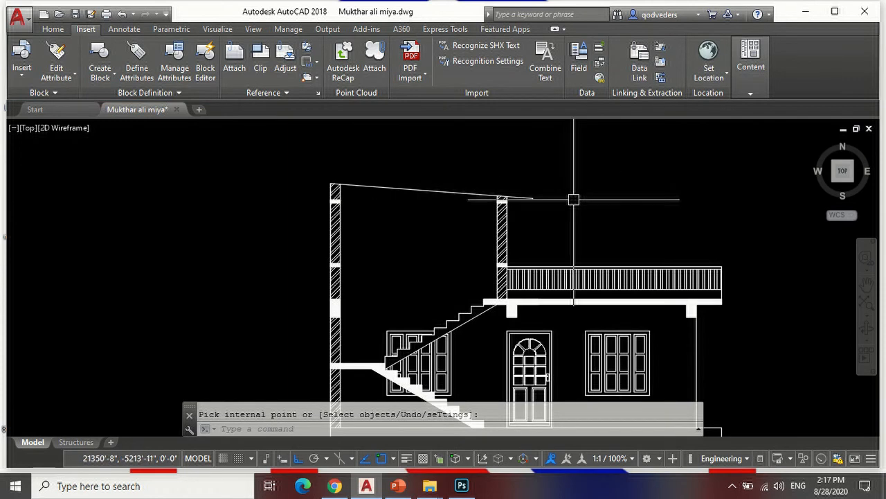
scroll(520, 246, up, 4)
scroll(527, 177, down, 4)
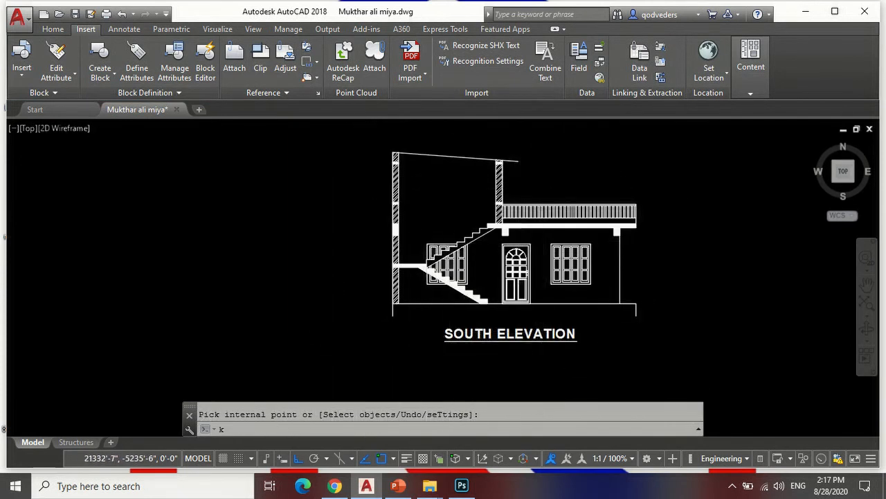
Draw a short horizontal ground line outward from the foot of the plinth on the staircase side.
key(Return)
scroll(378, 311, up, 2)
key(Escape)
text(l)
key(Return)
scroll(382, 311, up, 3)
click(425, 320)
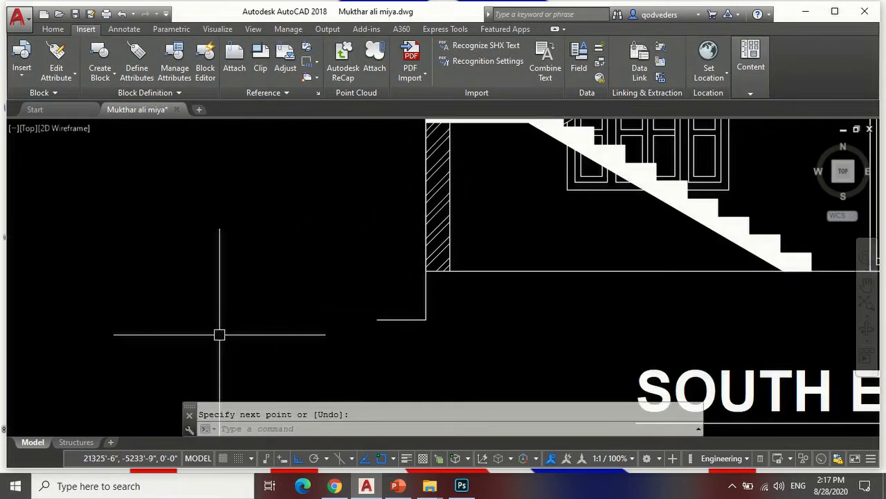
Draw a matching short horizontal ground line outward from the plinth foot on the varandah side.
scroll(218, 332, down, 4)
scroll(491, 360, up, 4)
key(Return)
key(Return)
click(452, 327)
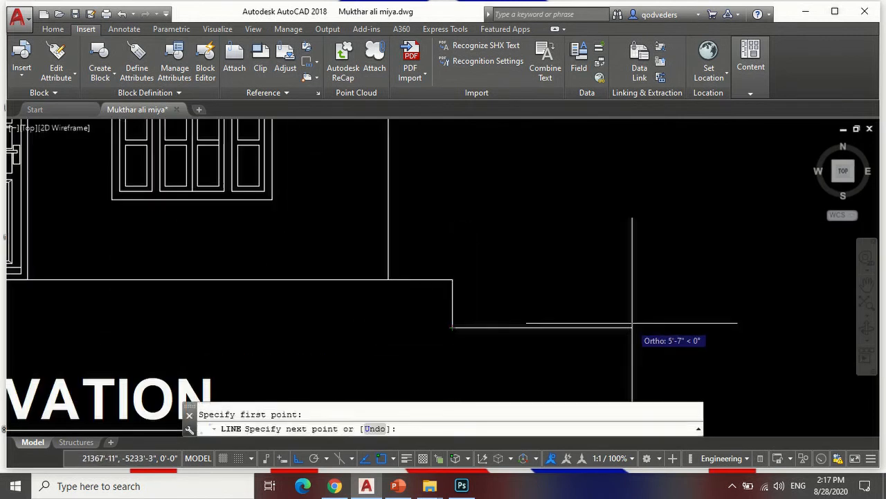
key(Return)
scroll(633, 322, down, 5)
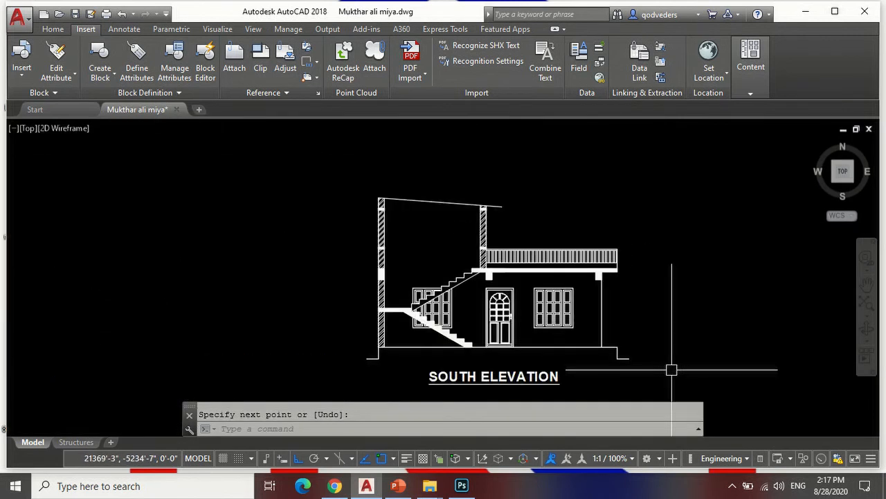
Add an aligned dimension for the plinth height beside the outer staircase wall, offset 10 inches.
scroll(464, 292, up, 5)
text(dal)
key(Return)
scroll(534, 339, up, 6)
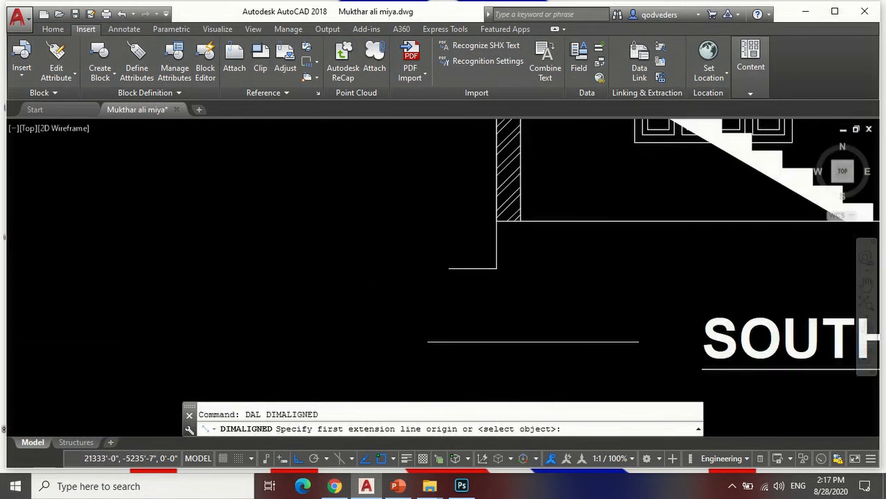
click(496, 268)
scroll(465, 277, down, 3)
scroll(461, 284, up, 4)
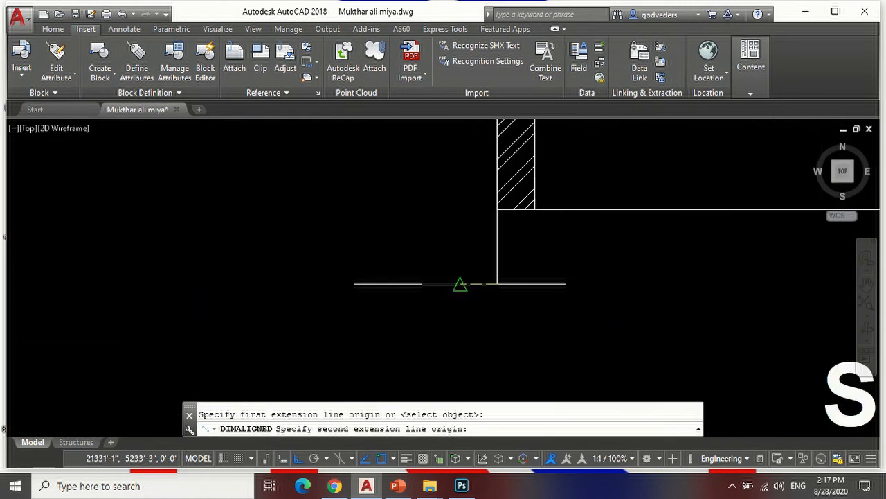
click(497, 208)
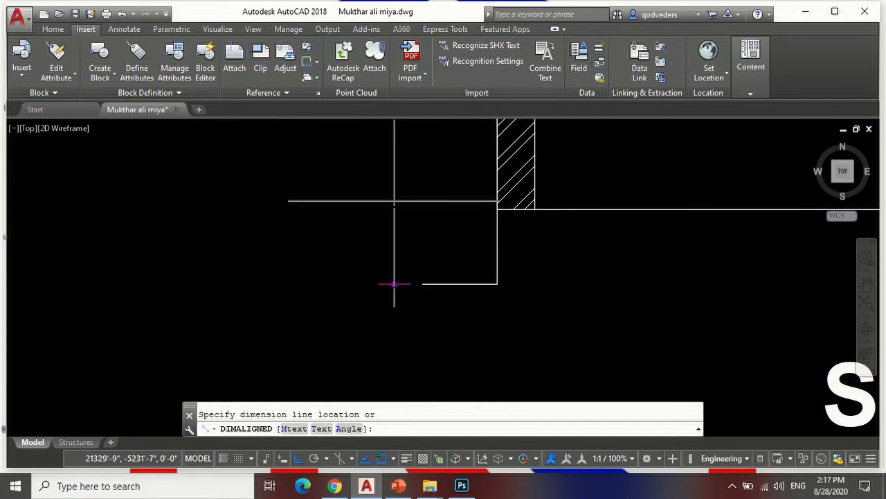
text(10)
key(Return)
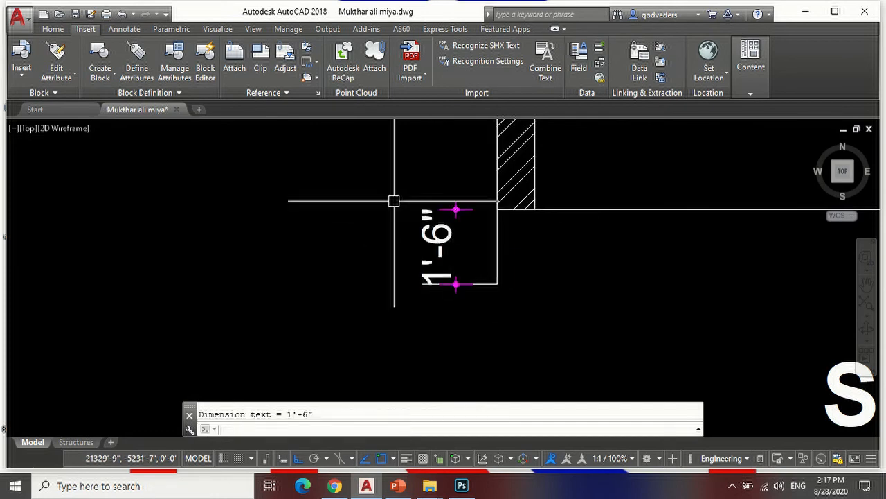
Continue the dimension chain from the plinth top up to the terrace slab level.
text(dco)
key(Return)
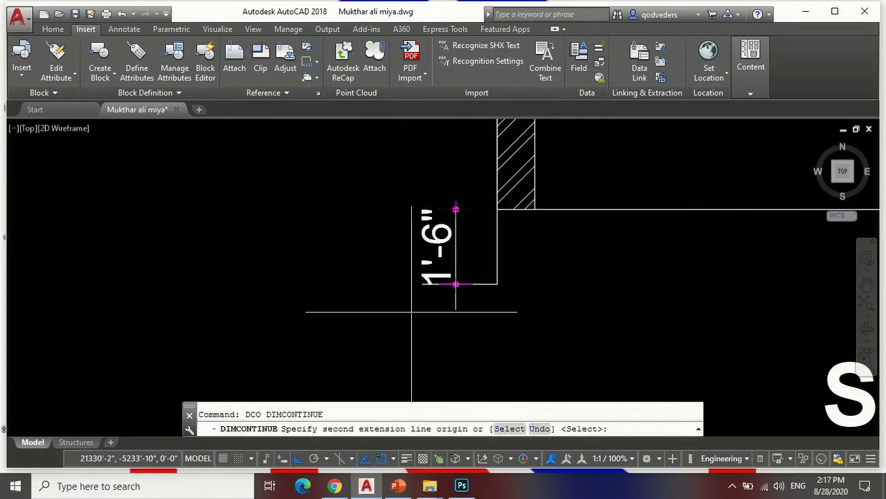
scroll(415, 312, down, 3)
scroll(419, 373, up, 4)
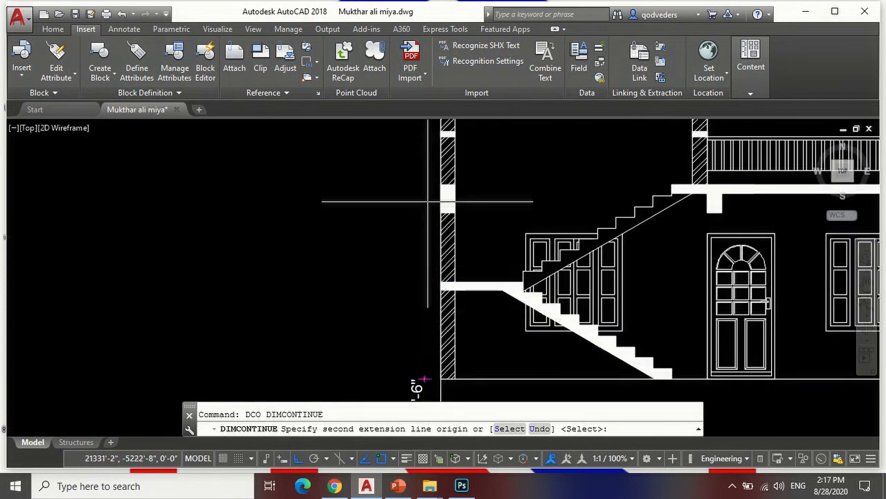
scroll(439, 174, up, 2)
click(421, 174)
scroll(415, 178, down, 4)
scroll(410, 269, up, 3)
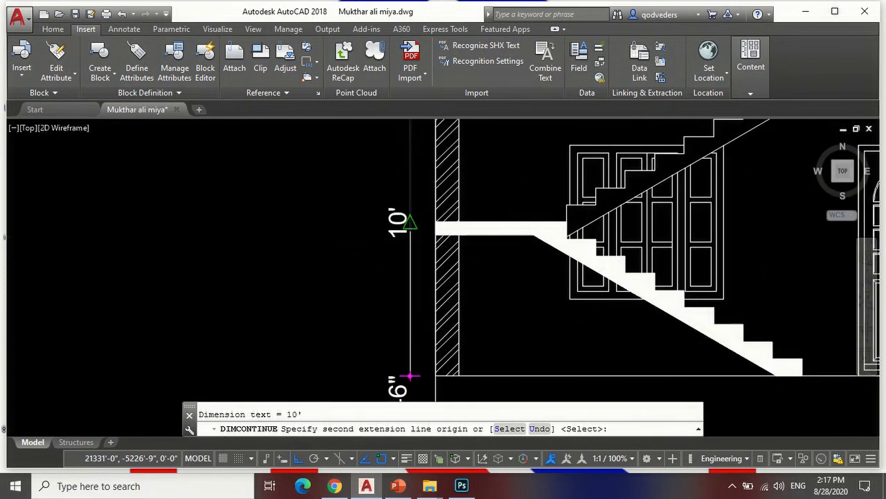
Continue the dimension chain from the terrace slab level to the top of the outer staircase wall.
scroll(416, 243, down, 4)
scroll(428, 206, up, 3)
scroll(437, 205, up, 2)
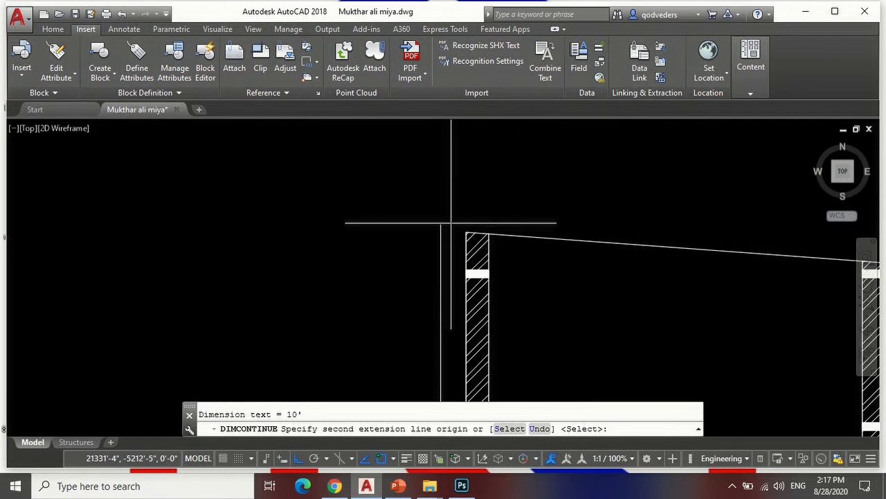
click(464, 231)
scroll(462, 235, down, 3)
scroll(462, 258, up, 2)
key(Return)
scroll(462, 258, up, 1)
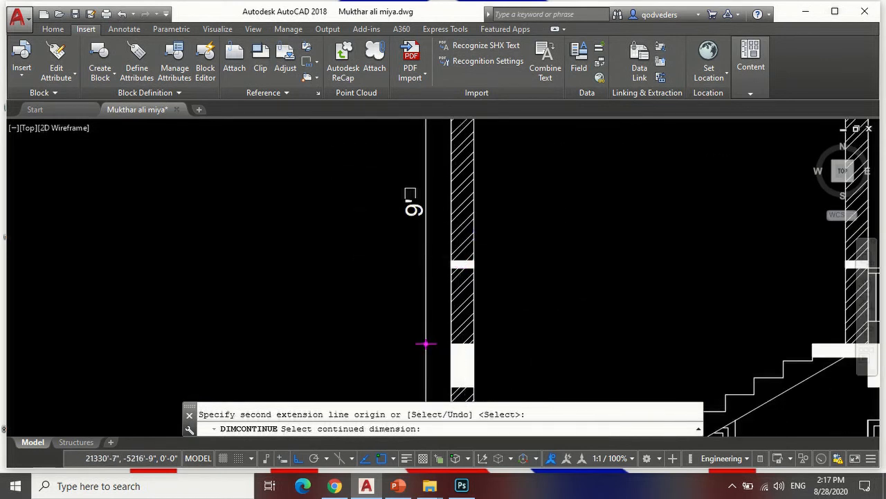
Add an aligned overall height dimension from the ground line to the outer wall's top, outside the dimension chain.
scroll(462, 229, down, 3)
text(dal)
key(Return)
scroll(443, 388, up, 3)
click(417, 366)
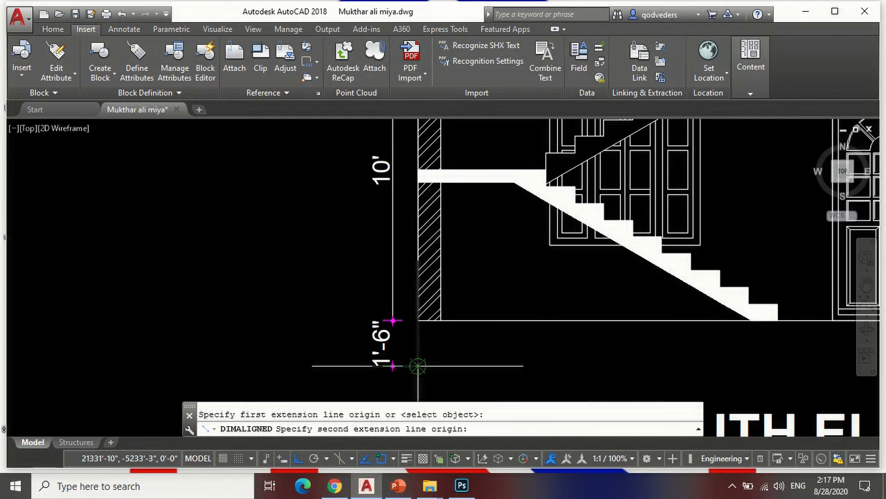
scroll(418, 366, down, 4)
scroll(413, 194, up, 4)
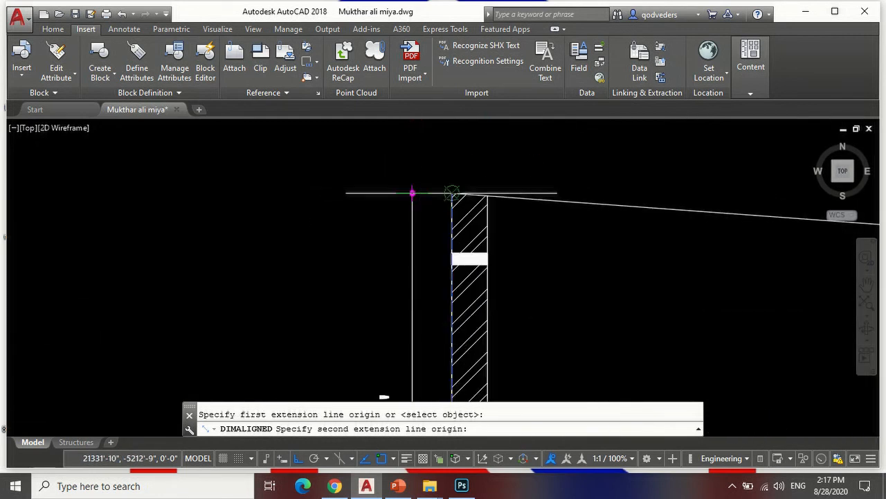
click(412, 193)
scroll(450, 192, down, 4)
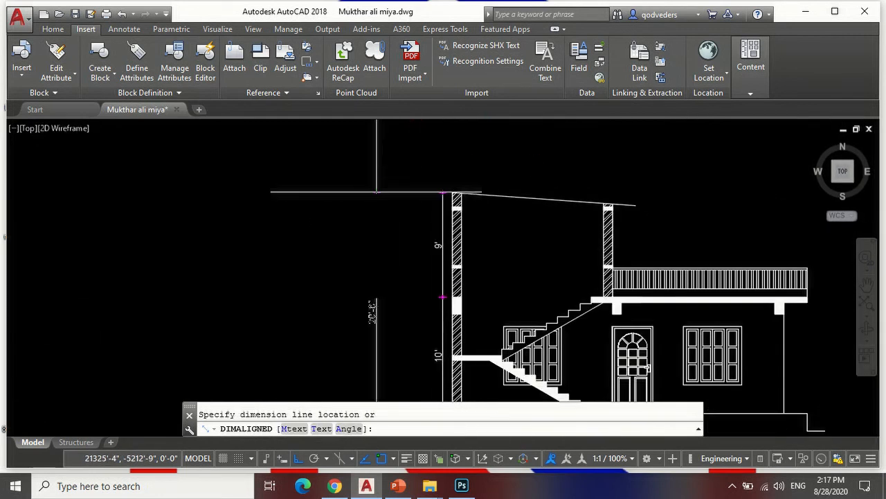
key(Return)
scroll(376, 192, down, 2)
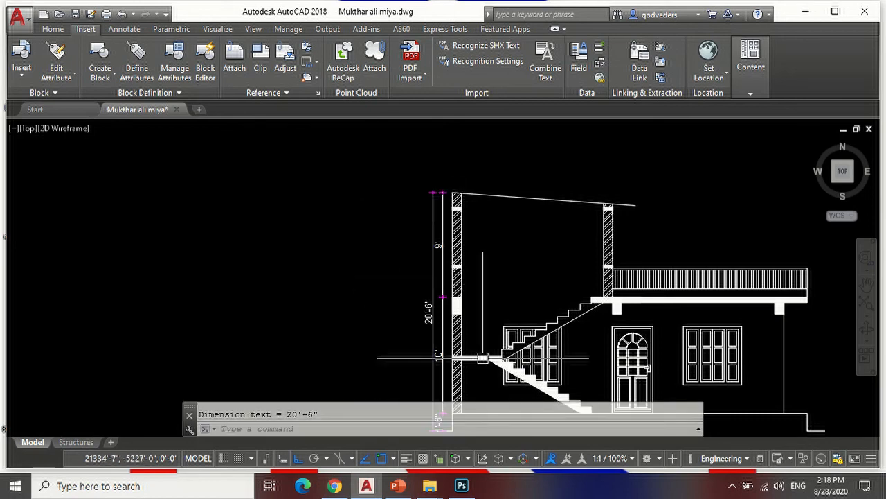
Replace the drawing title "SOUTH ELEVATION" under the section with "section at z-z".
scroll(429, 305, up, 5)
scroll(436, 297, down, 6)
double_click(454, 304)
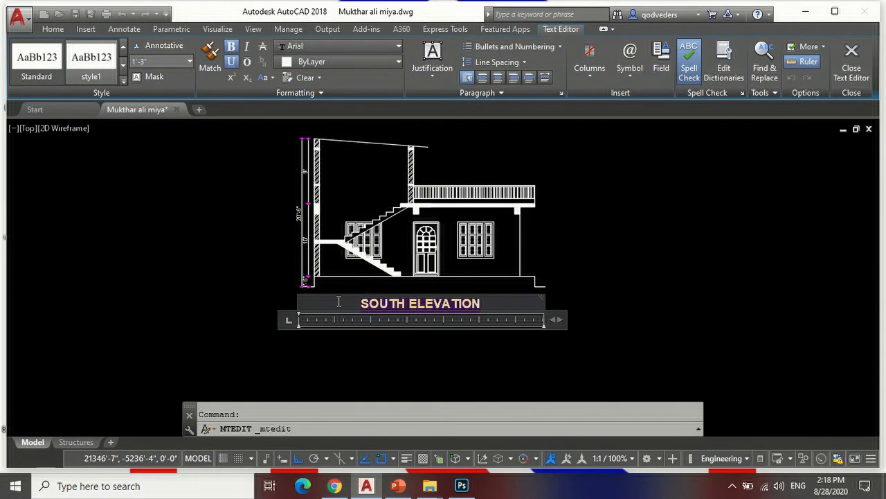
scroll(450, 376, down, 3)
scroll(372, 256, up, 6)
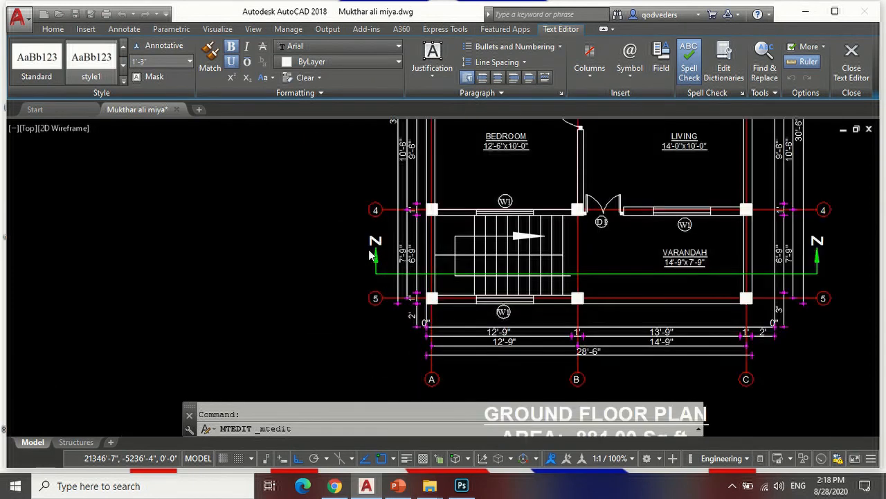
scroll(369, 244, down, 4)
scroll(451, 208, up, 6)
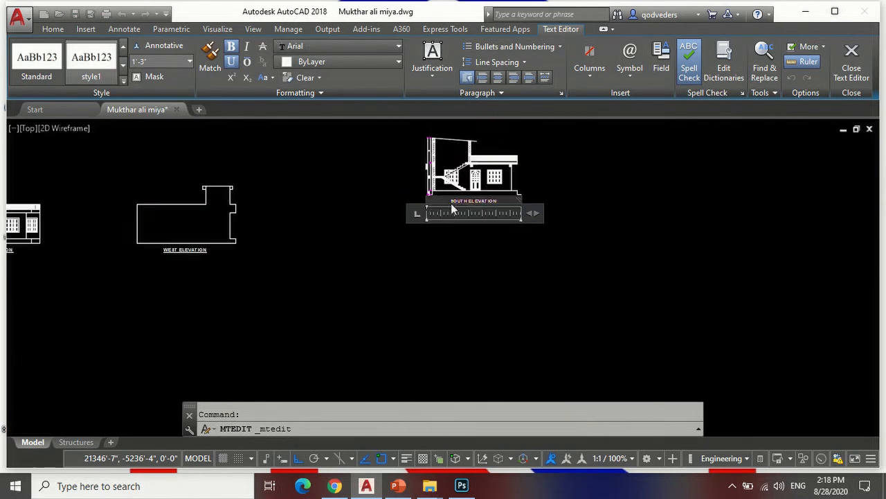
scroll(505, 176, up, 3)
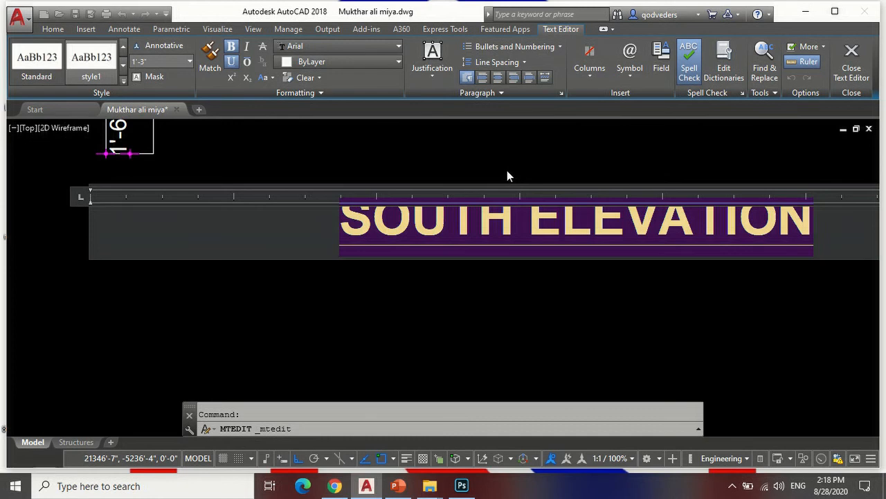
text(section at z-z)
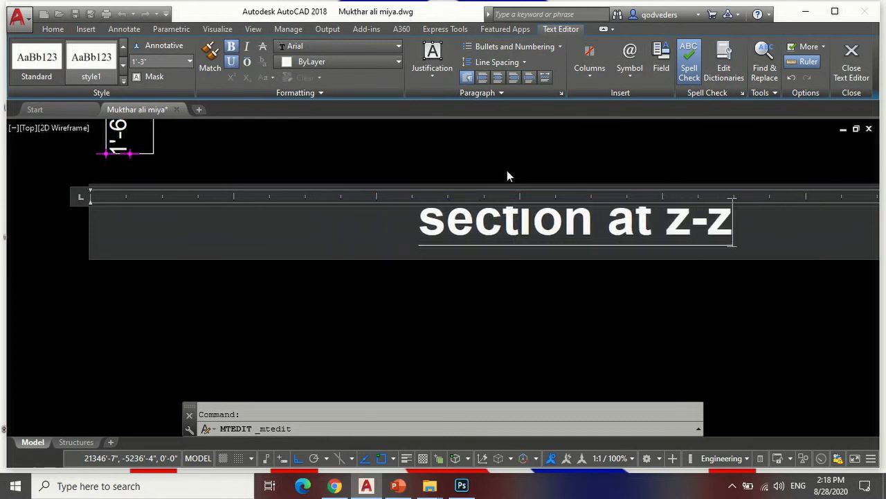
scroll(361, 290, down, 6)
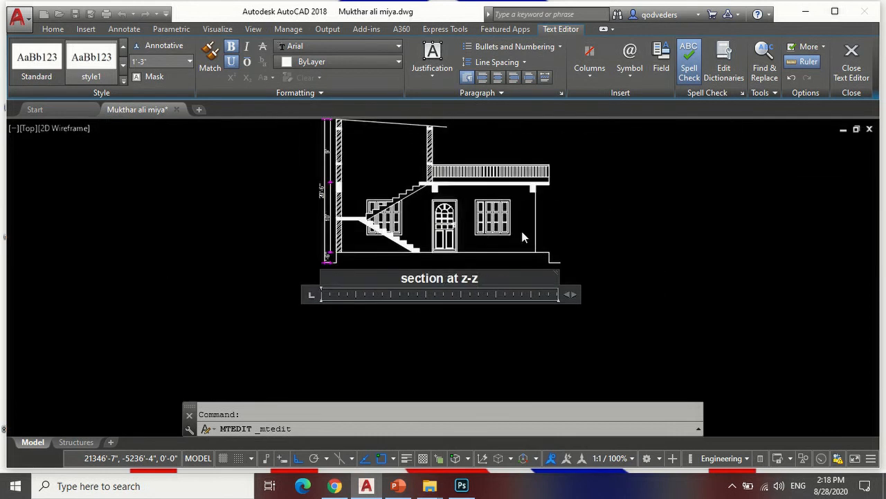
click(855, 83)
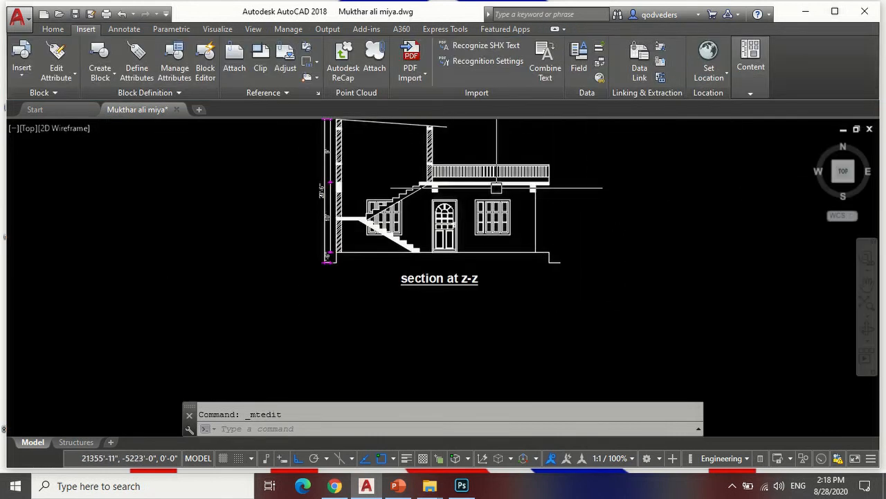
scroll(385, 154, up, 4)
scroll(393, 270, down, 4)
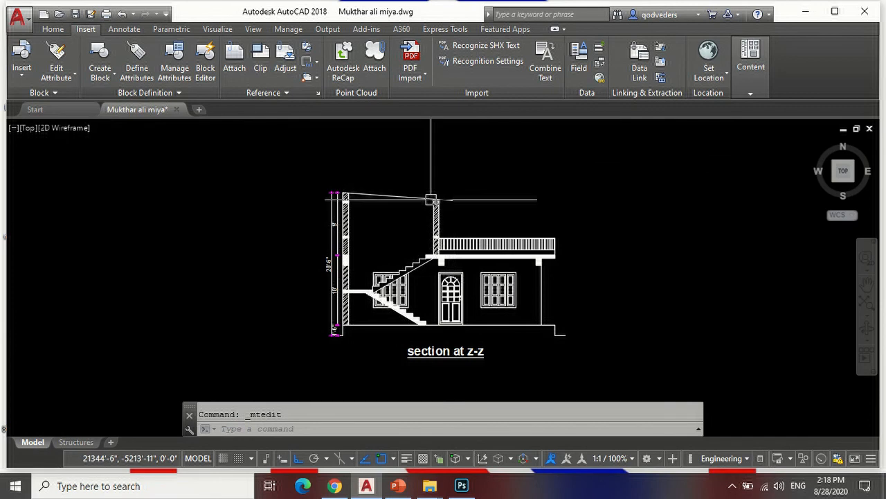
scroll(435, 202, up, 3)
scroll(505, 192, down, 3)
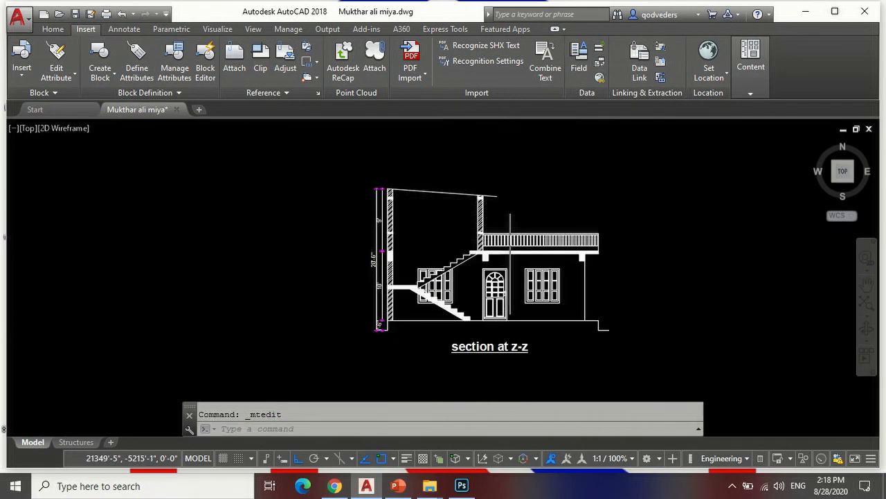
scroll(468, 268, up, 4)
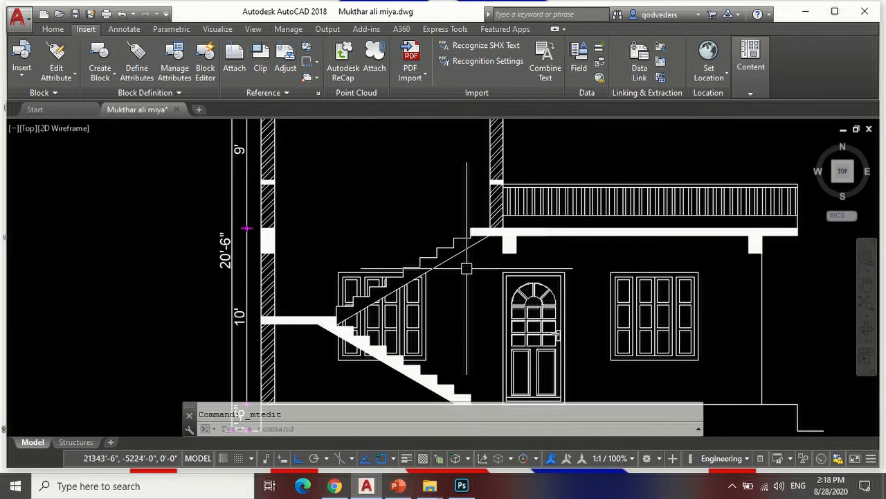